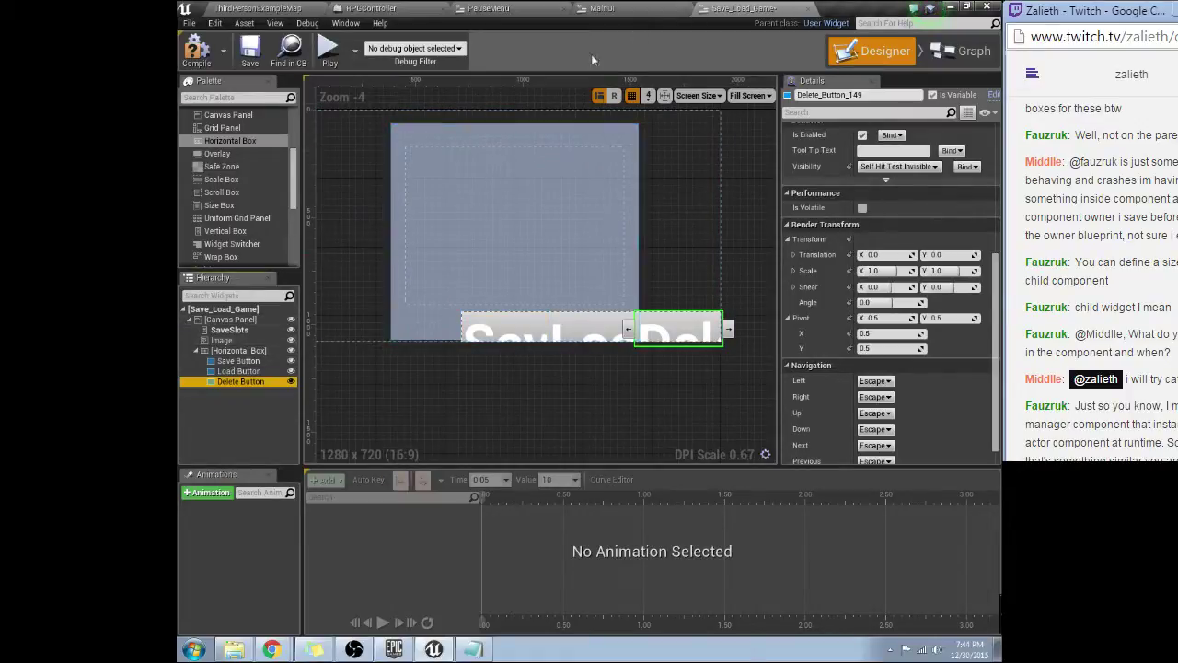
Step: Open the Save_Button widget from the Content Browser and select its Save button in the Designer
{"action": "left_click", "coordinate": [268, 8]}
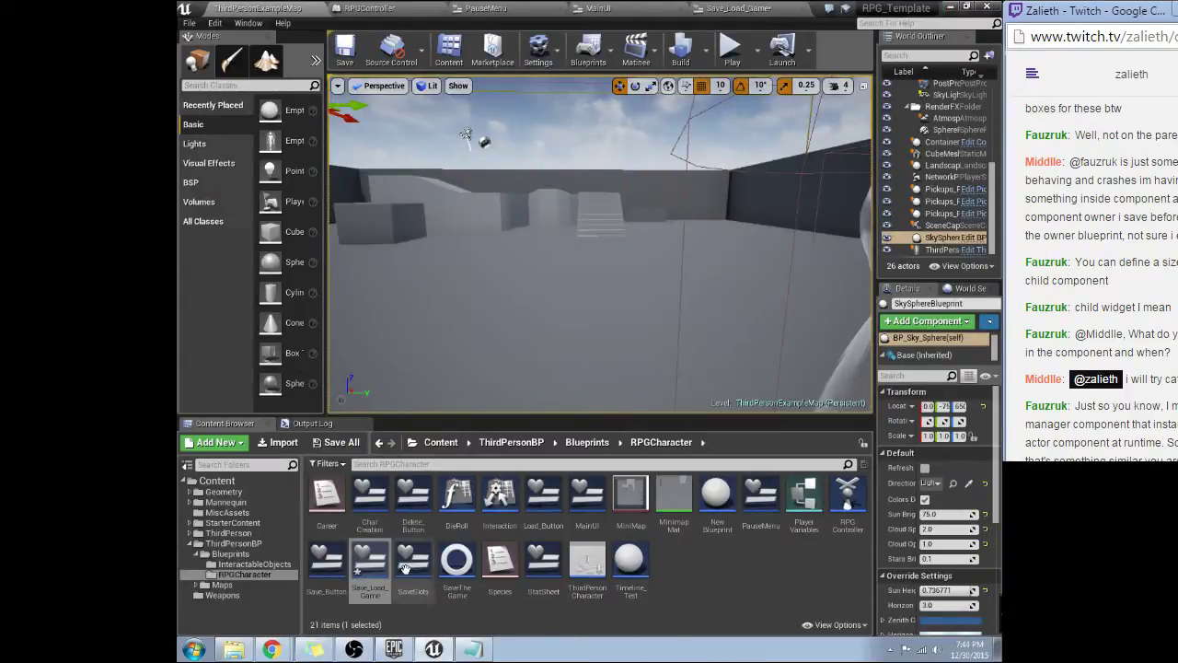
{"action": "double_click", "coordinate": [319, 565]}
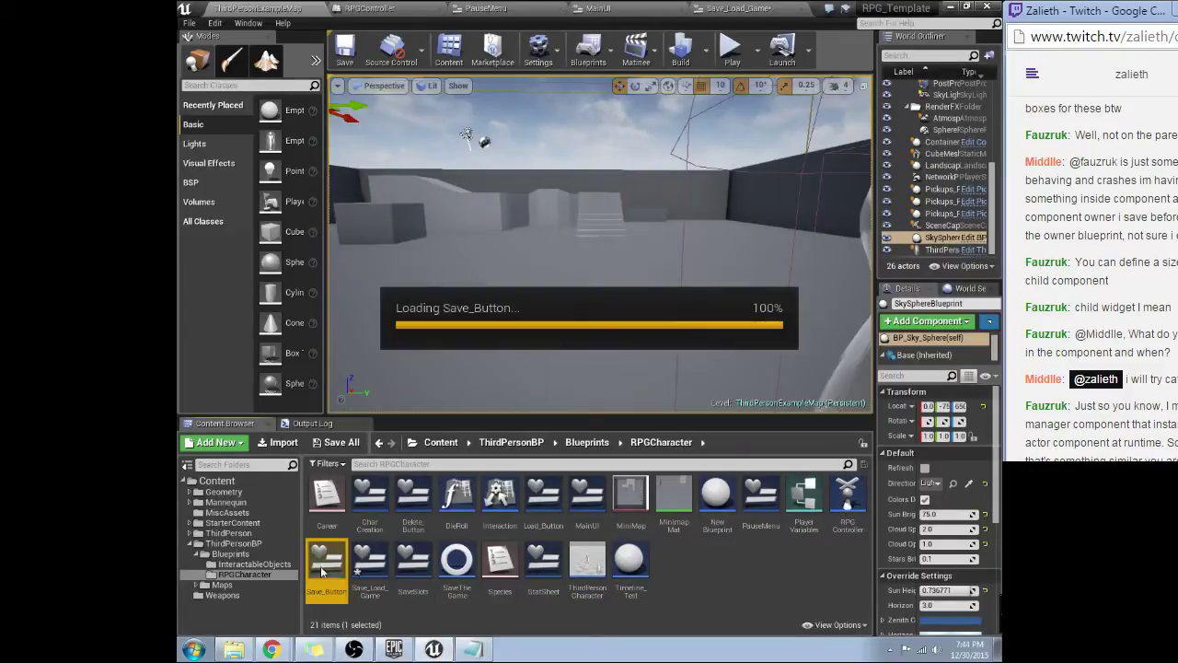
{"action": "left_click", "coordinate": [633, 328]}
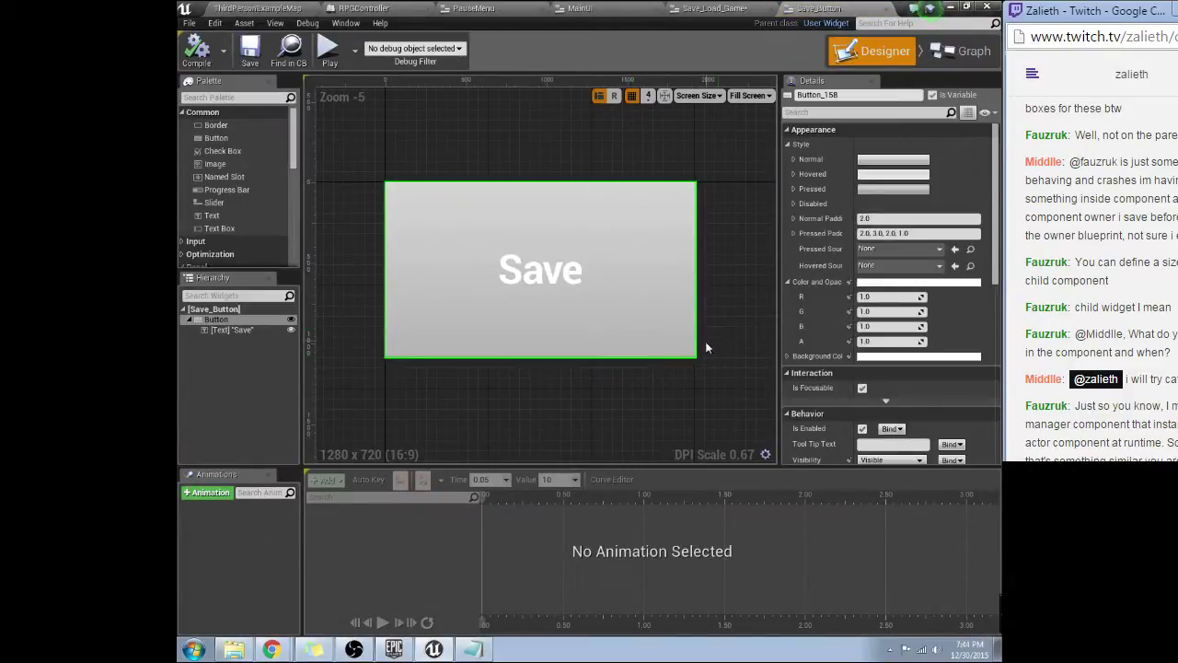
{"action": "scroll", "coordinate": [719, 304], "scroll_direction": "down", "scroll_amount": 1}
{"action": "scroll", "coordinate": [727, 311], "scroll_direction": "up", "scroll_amount": 1}
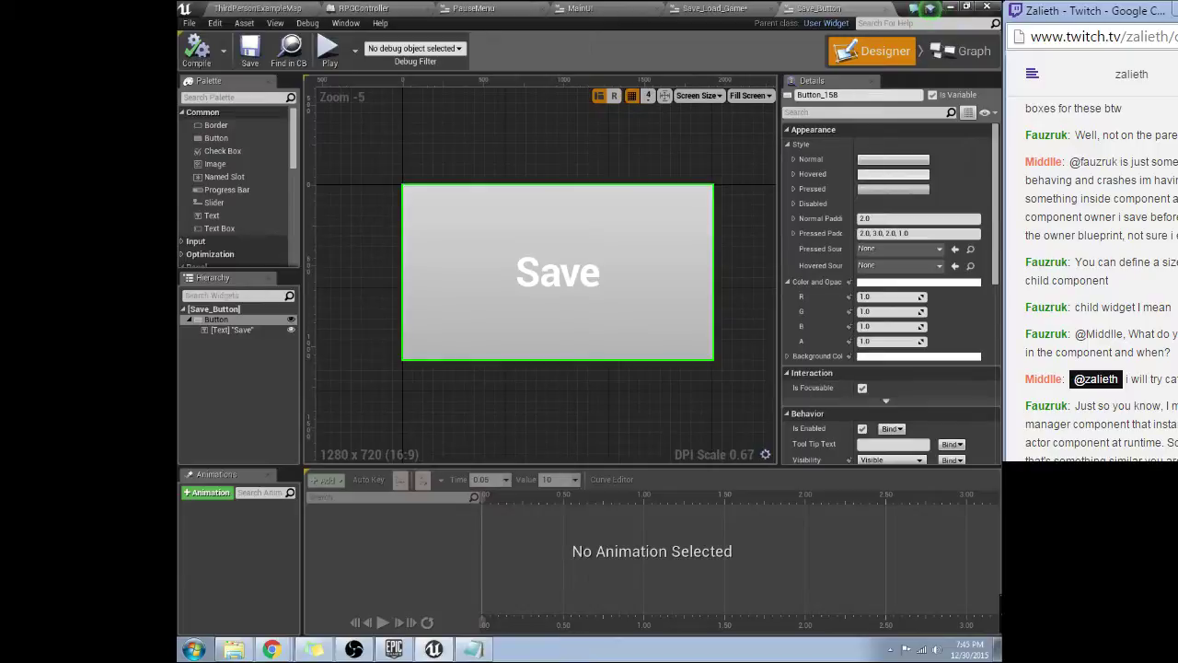
{"action": "scroll", "coordinate": [261, 203], "scroll_direction": "down", "scroll_amount": 5}
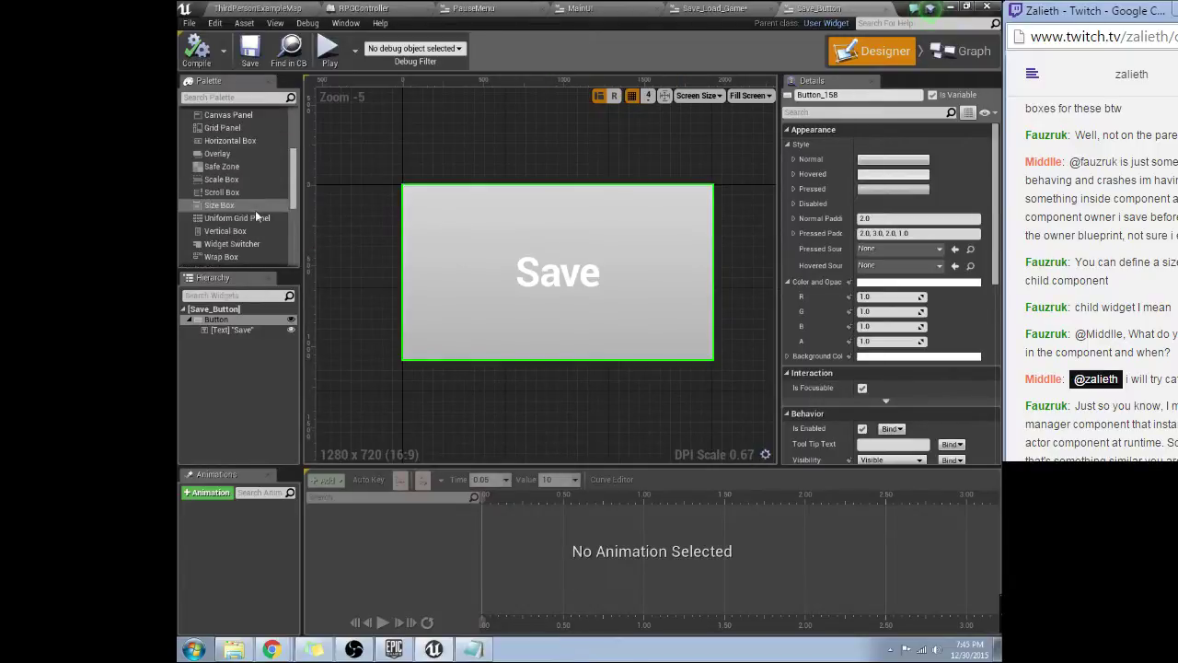
{"action": "left_click_drag", "start_coordinate": [260, 193], "coordinate": [650, 422]}
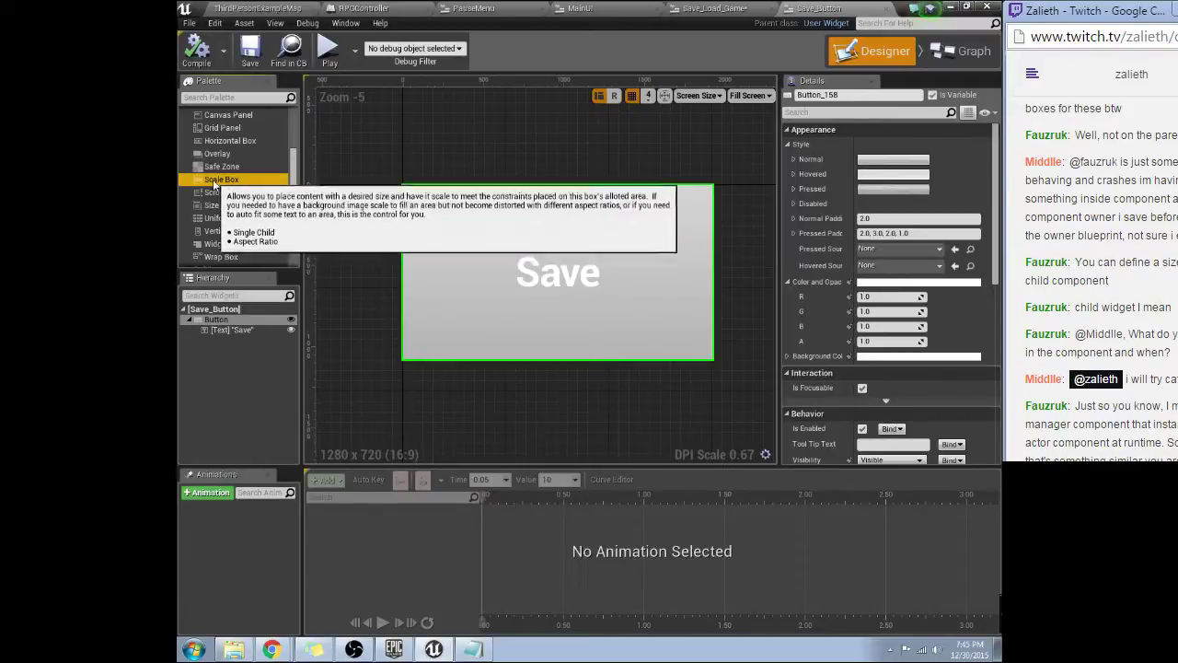
{"action": "left_click_drag", "start_coordinate": [220, 179], "coordinate": [213, 330]}
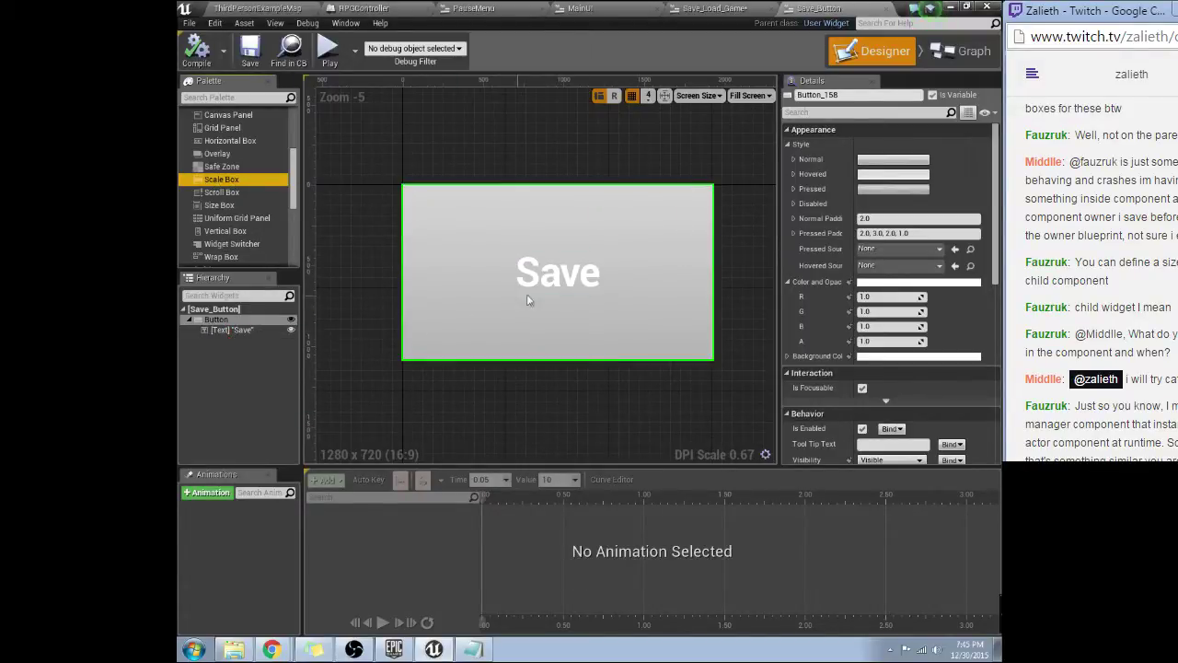
{"action": "scroll", "coordinate": [727, 202], "scroll_direction": "down", "scroll_amount": 4}
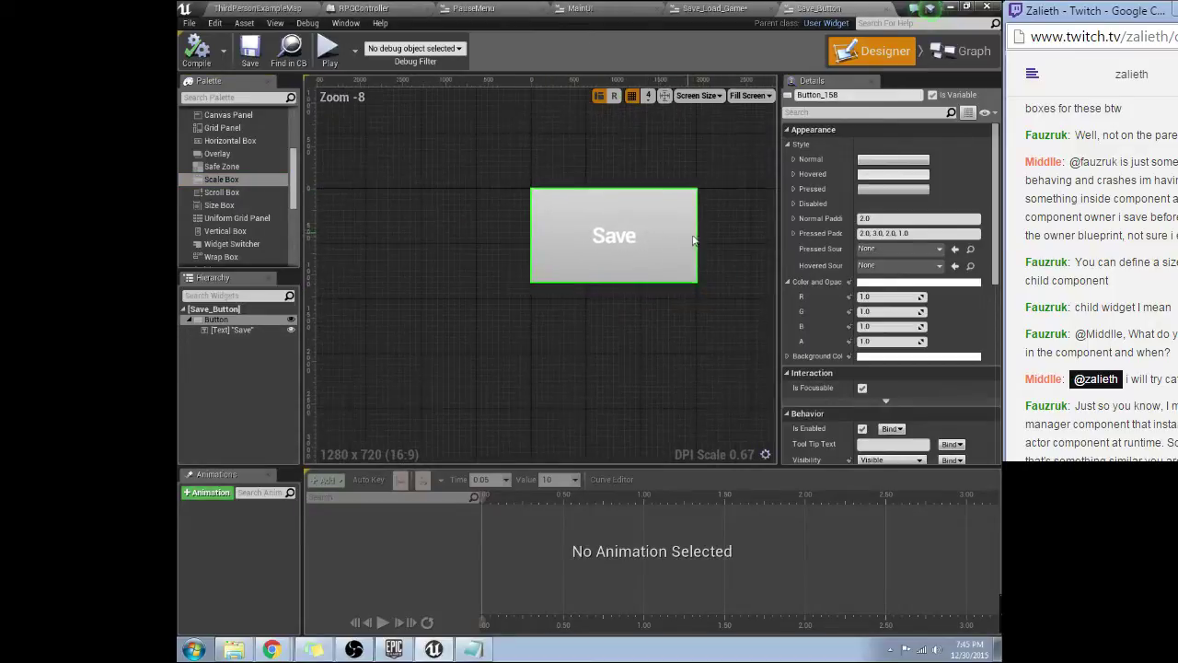
{"action": "scroll", "coordinate": [662, 273], "scroll_direction": "up", "scroll_amount": 5}
{"action": "scroll", "coordinate": [641, 248], "scroll_direction": "up", "scroll_amount": 1}
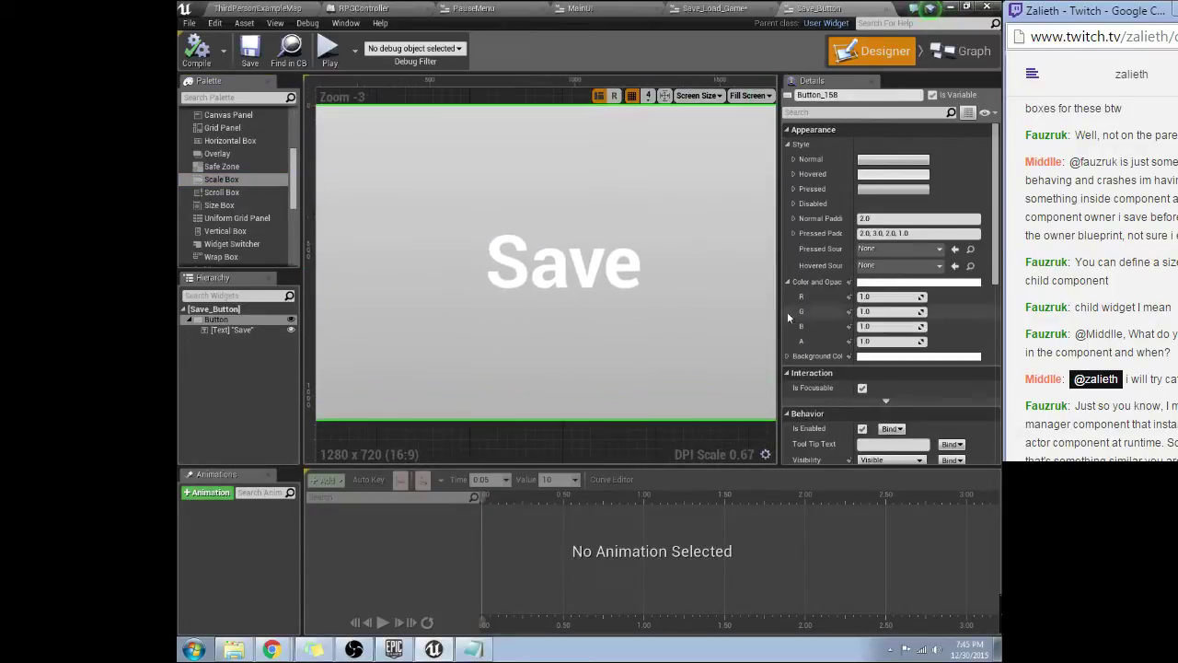
{"action": "scroll", "coordinate": [721, 301], "scroll_direction": "down", "scroll_amount": 4}
{"action": "scroll", "coordinate": [689, 310], "scroll_direction": "up", "scroll_amount": 2}
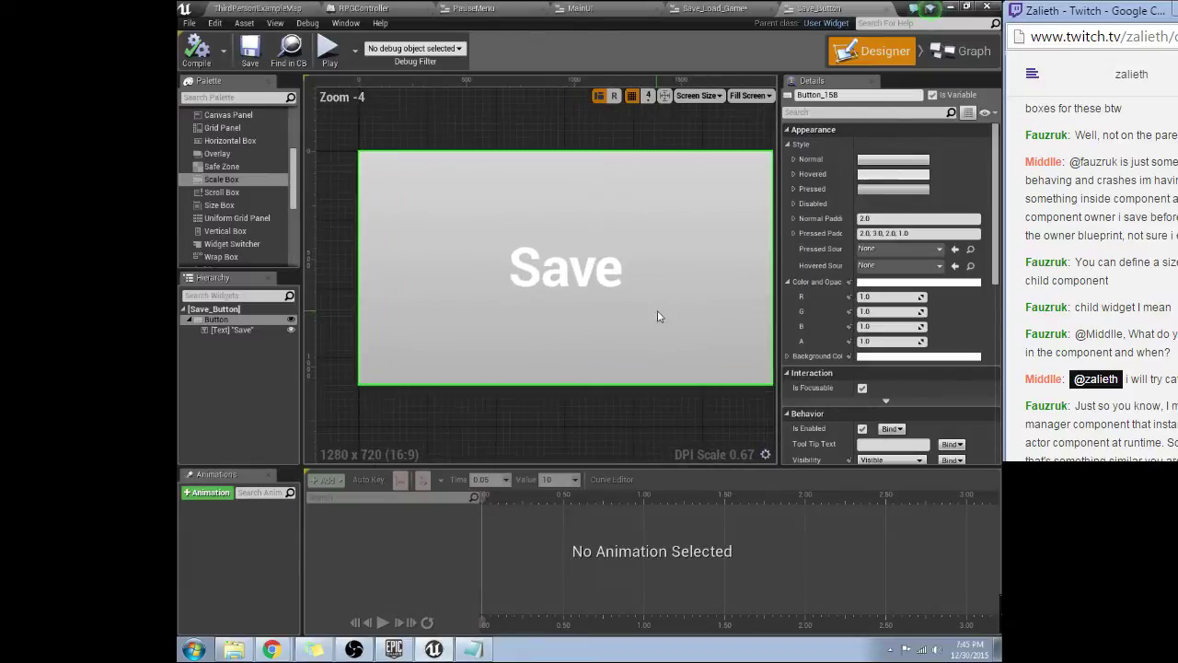
{"action": "scroll", "coordinate": [849, 288], "scroll_direction": "down", "scroll_amount": 5}
{"action": "scroll", "coordinate": [850, 288], "scroll_direction": "down", "scroll_amount": 2}
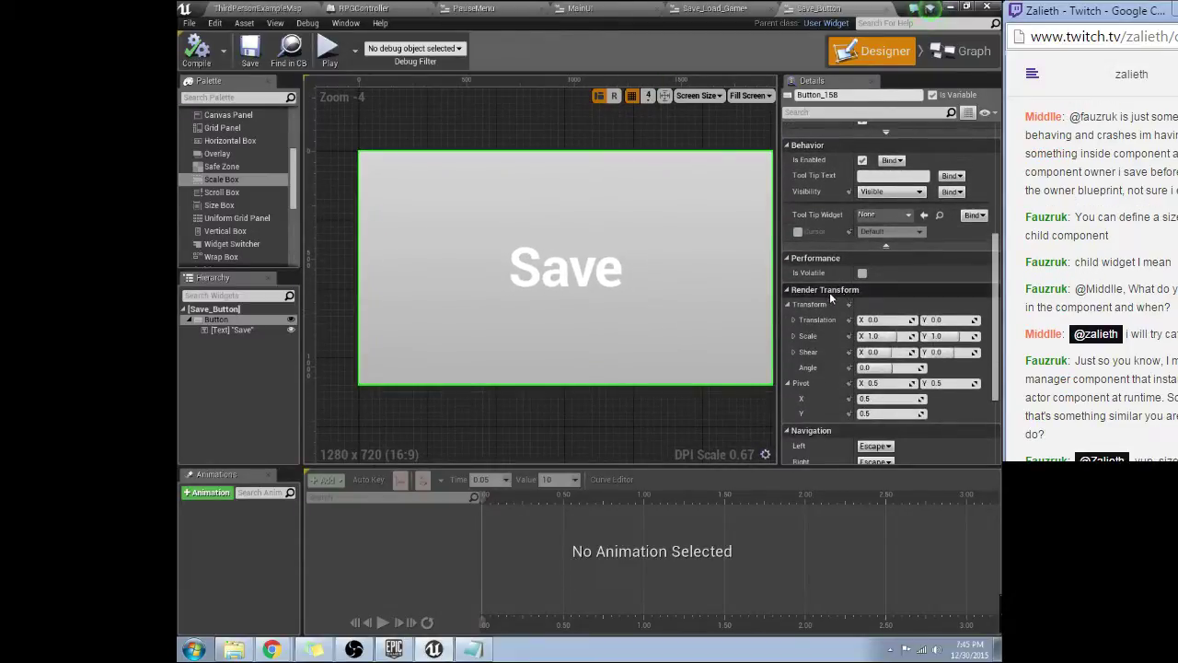
{"action": "left_click", "coordinate": [214, 330]}
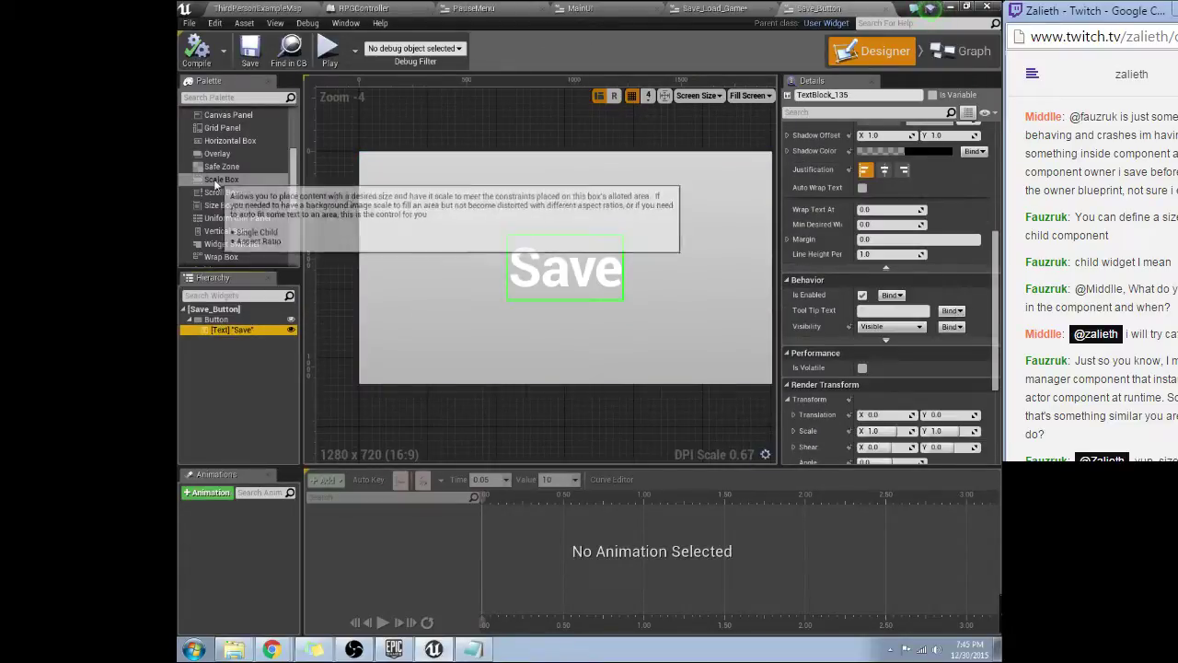
{"action": "left_click_drag", "start_coordinate": [221, 179], "coordinate": [220, 347]}
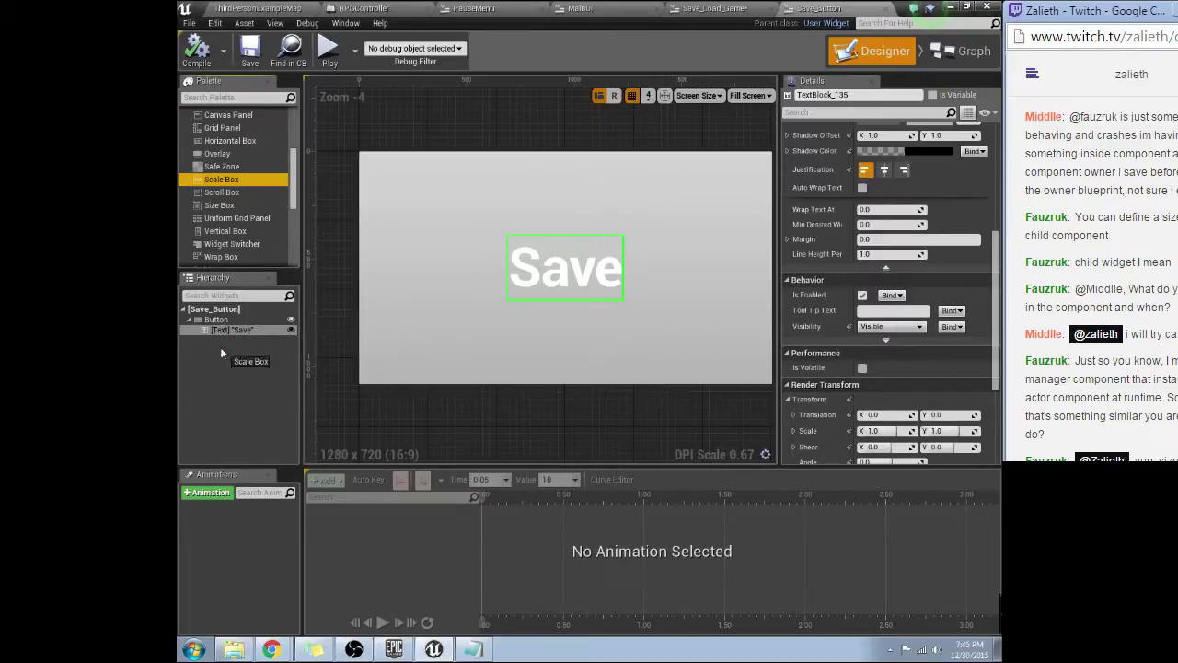
{"action": "left_click", "coordinate": [527, 226]}
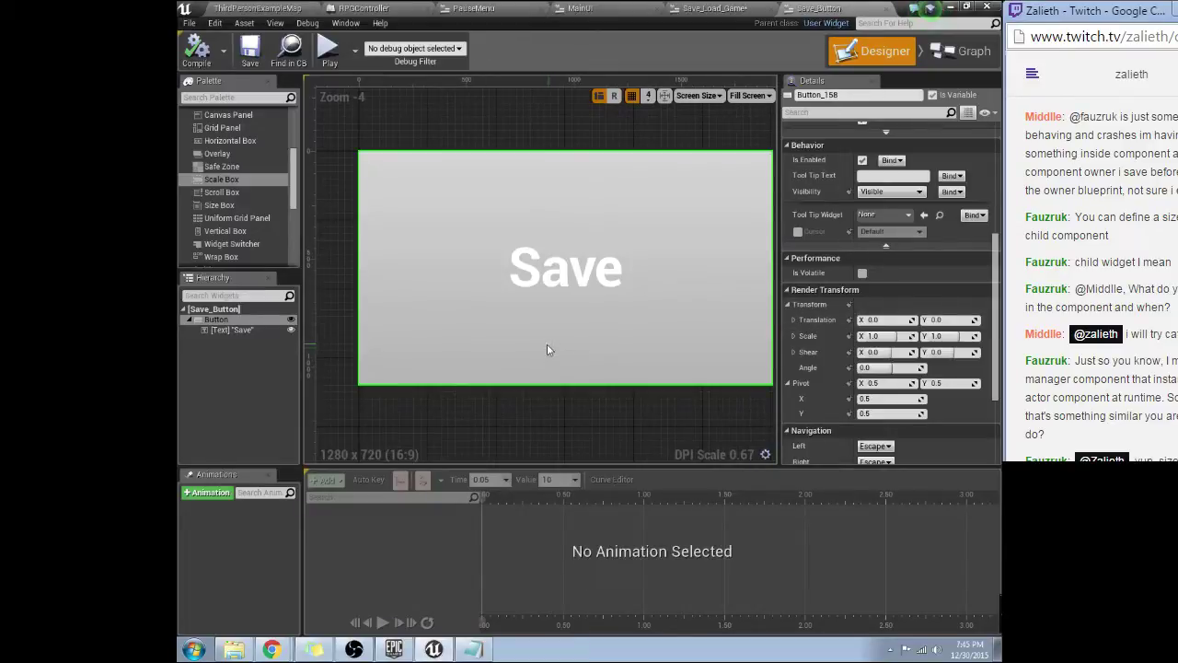
{"action": "scroll", "coordinate": [818, 262], "scroll_direction": "down", "scroll_amount": 3}
{"action": "scroll", "coordinate": [818, 261], "scroll_direction": "down", "scroll_amount": 2}
{"action": "scroll", "coordinate": [834, 283], "scroll_direction": "up", "scroll_amount": 7}
{"action": "scroll", "coordinate": [880, 265], "scroll_direction": "up", "scroll_amount": 6}
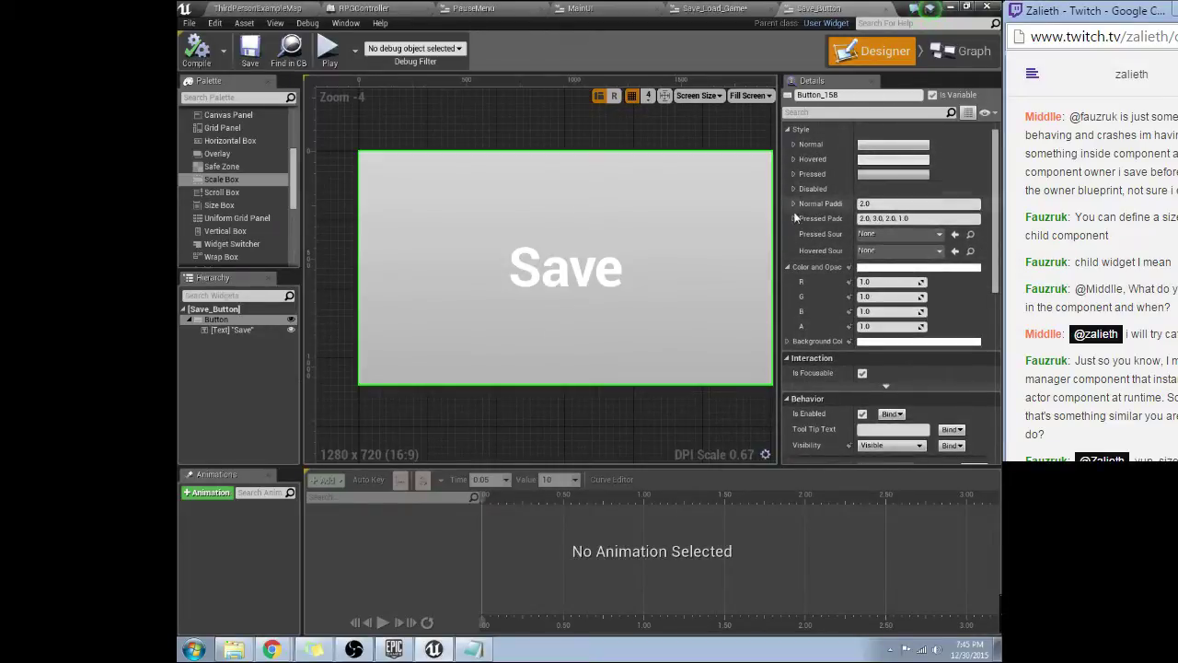
{"action": "left_click", "coordinate": [699, 96]}
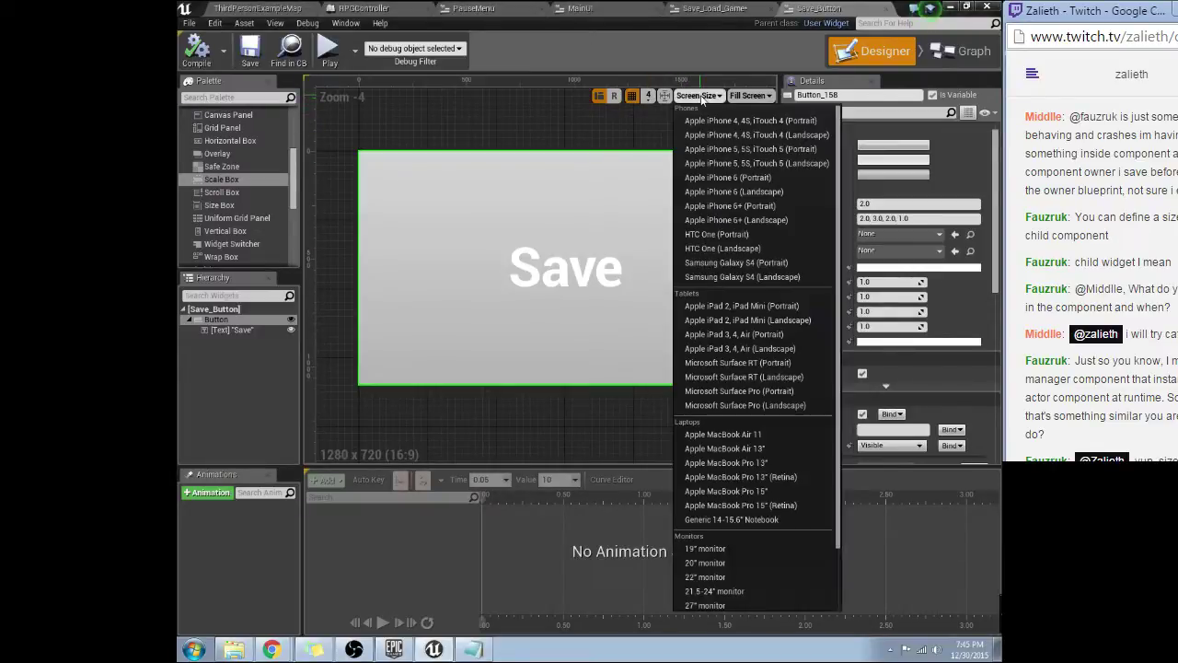
{"action": "left_click", "coordinate": [699, 96]}
{"action": "left_click", "coordinate": [749, 96]}
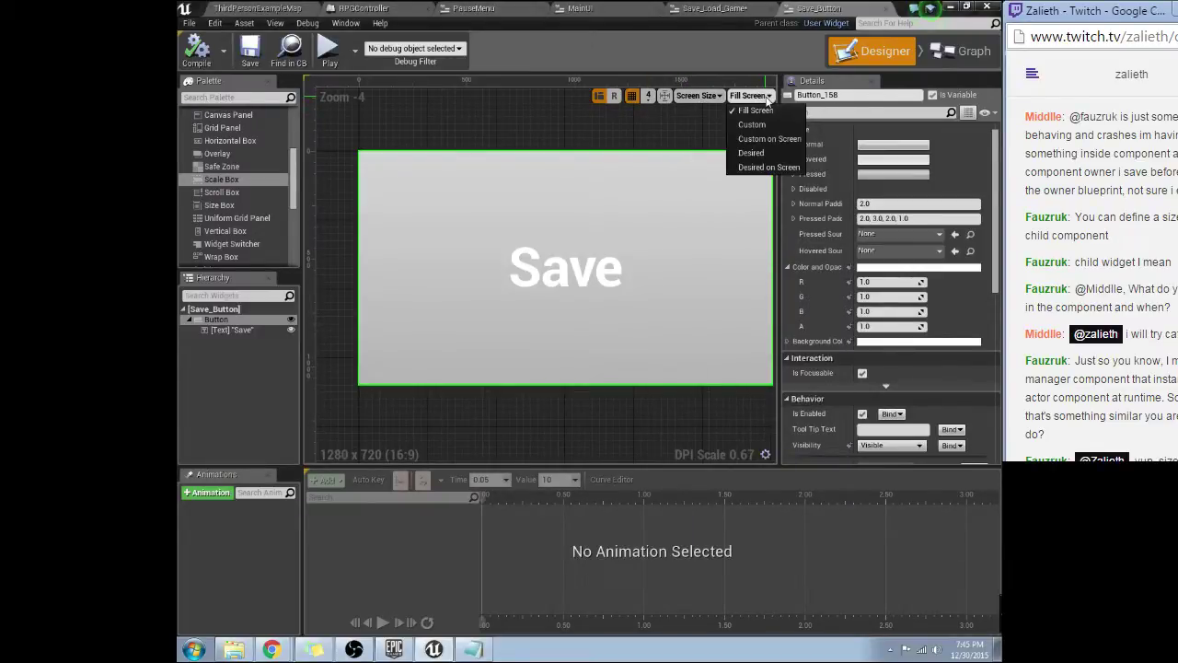
{"action": "left_click", "coordinate": [751, 124]}
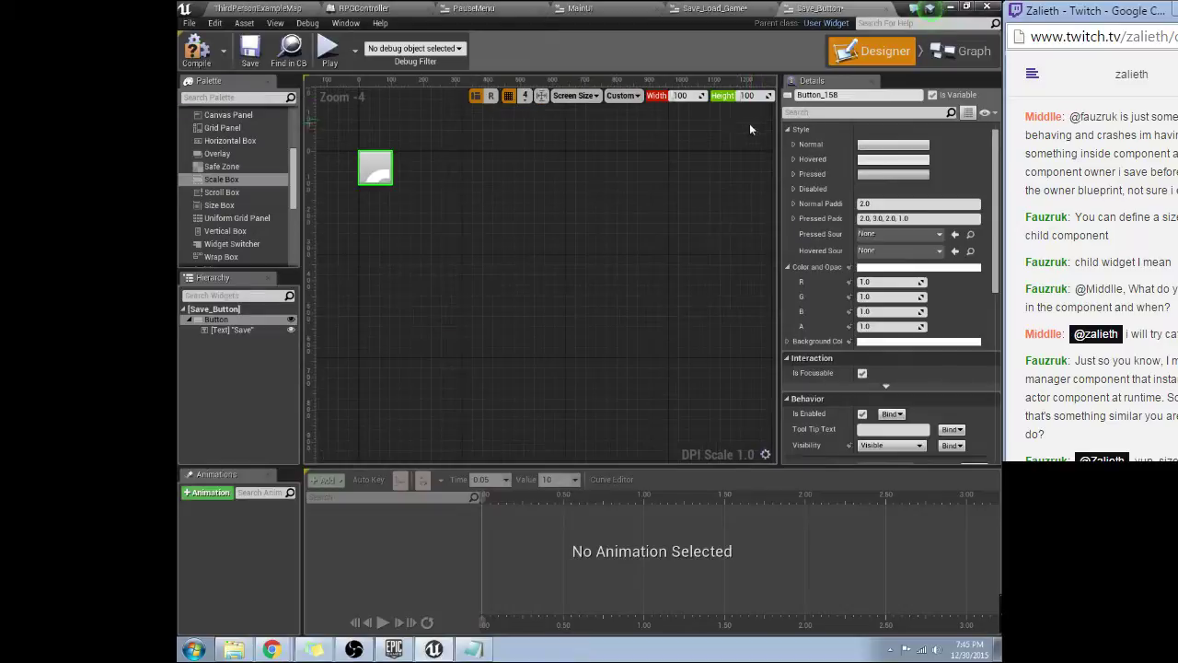
{"action": "left_click", "coordinate": [378, 170]}
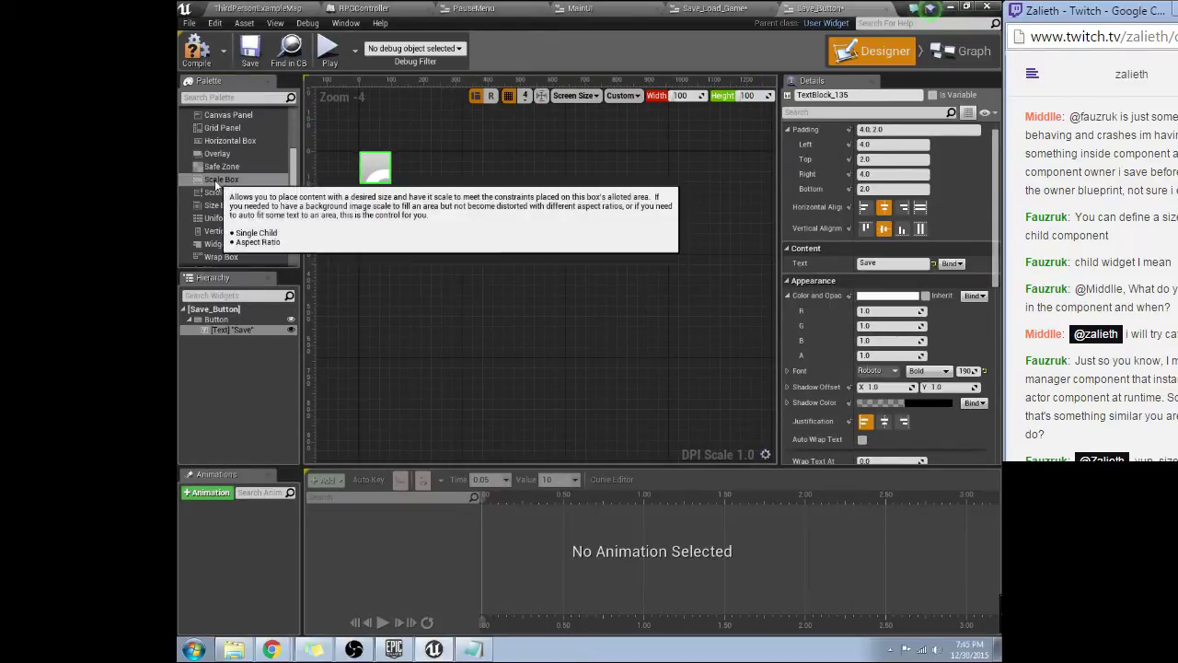
{"action": "left_click_drag", "start_coordinate": [221, 178], "coordinate": [211, 305]}
{"action": "left_click", "coordinate": [680, 96]}
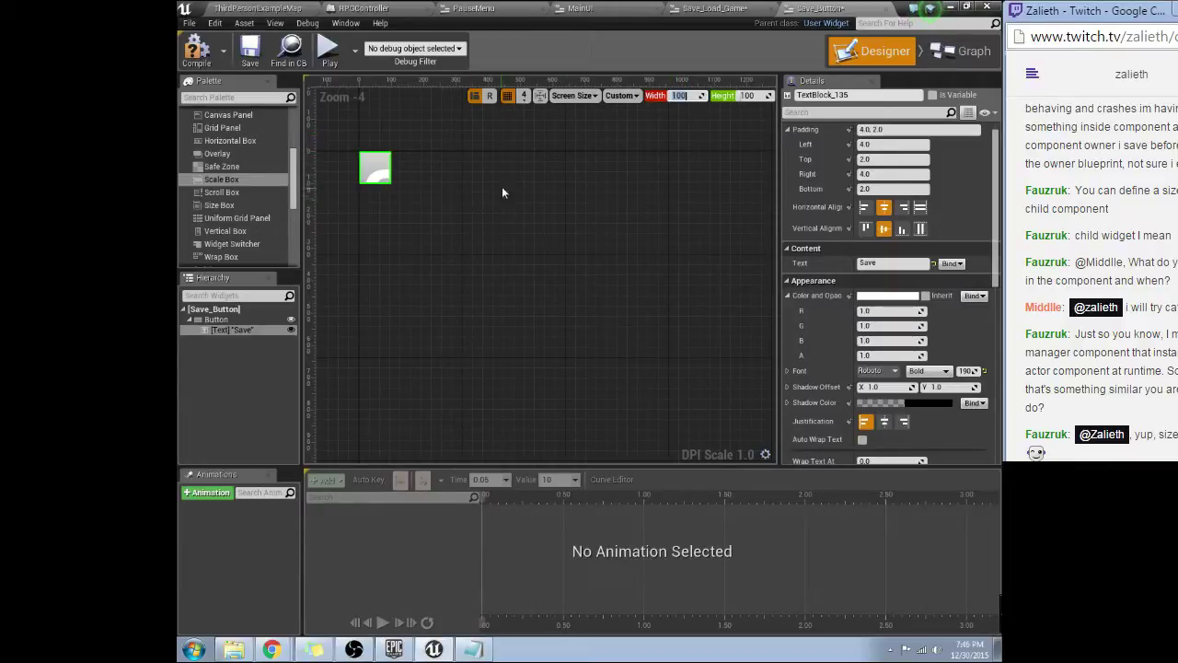
{"action": "key", "text": "ctrl+z"}
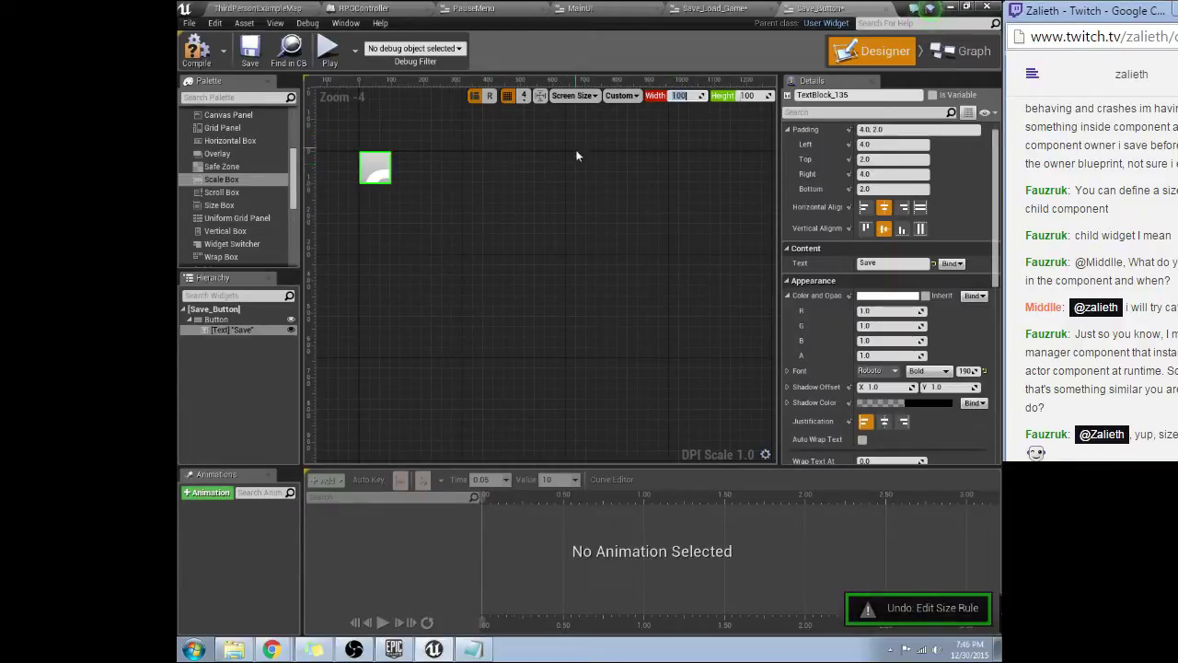
{"action": "left_click", "coordinate": [621, 95]}
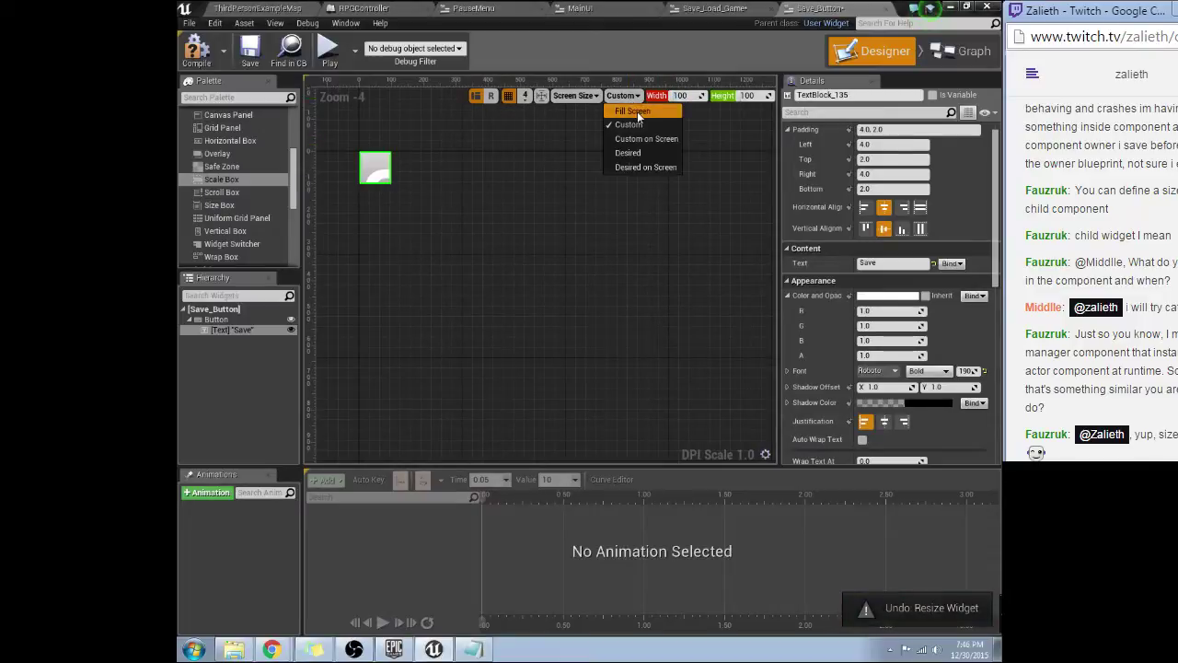
{"action": "left_click", "coordinate": [622, 111]}
{"action": "scroll", "coordinate": [550, 212], "scroll_direction": "down", "scroll_amount": 2}
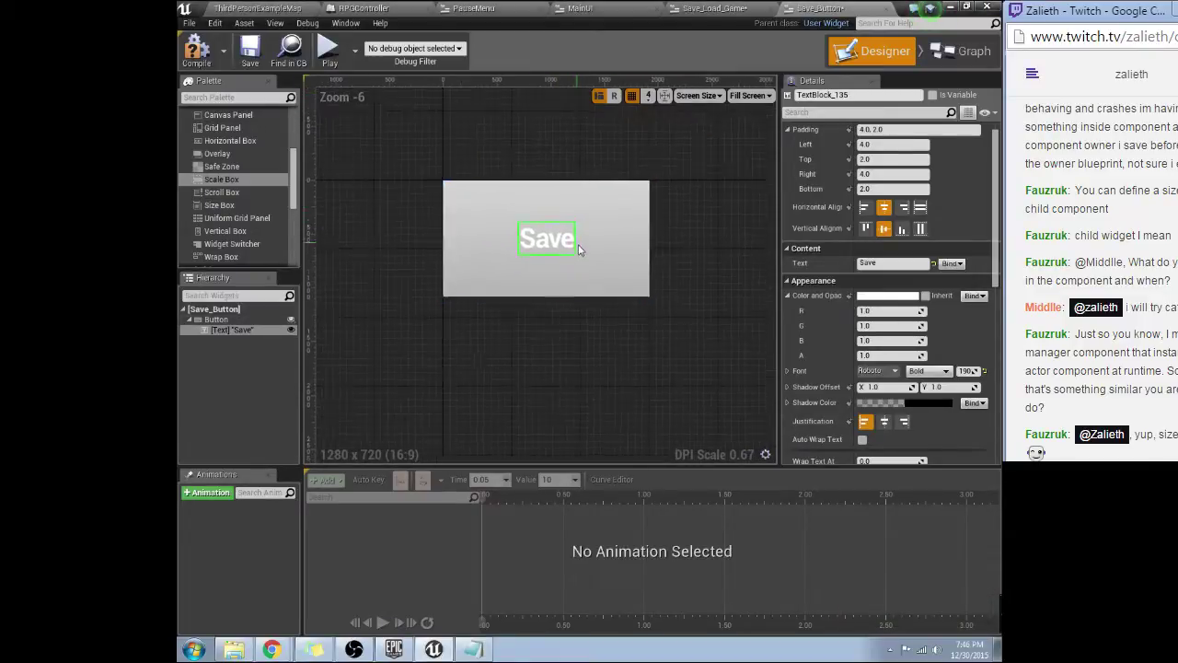
{"action": "scroll", "coordinate": [580, 253], "scroll_direction": "up", "scroll_amount": 3}
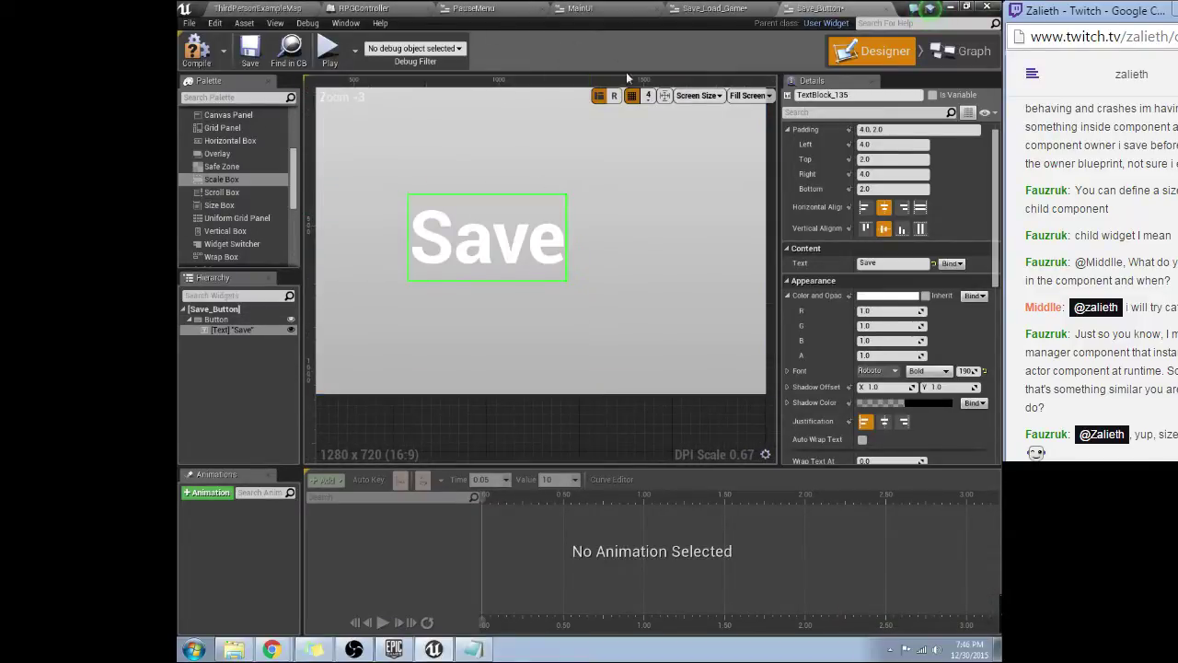
{"action": "scroll", "coordinate": [583, 250], "scroll_direction": "down", "scroll_amount": 1}
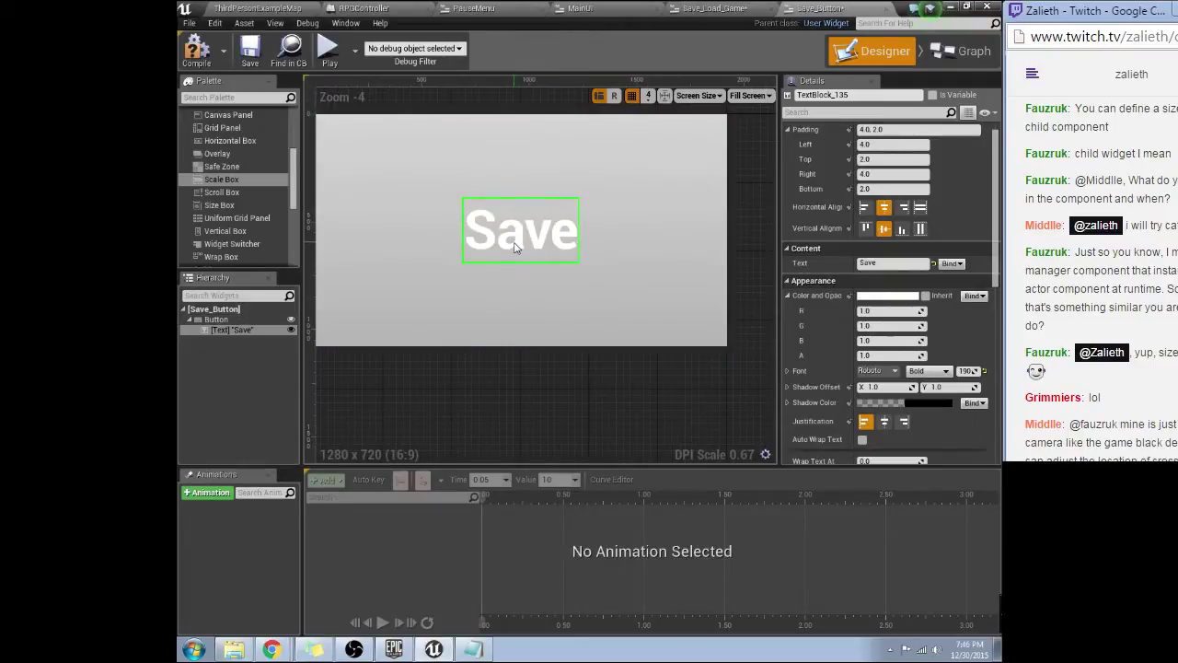
{"action": "scroll", "coordinate": [538, 244], "scroll_direction": "up", "scroll_amount": 2}
{"action": "scroll", "coordinate": [531, 259], "scroll_direction": "down", "scroll_amount": 1}
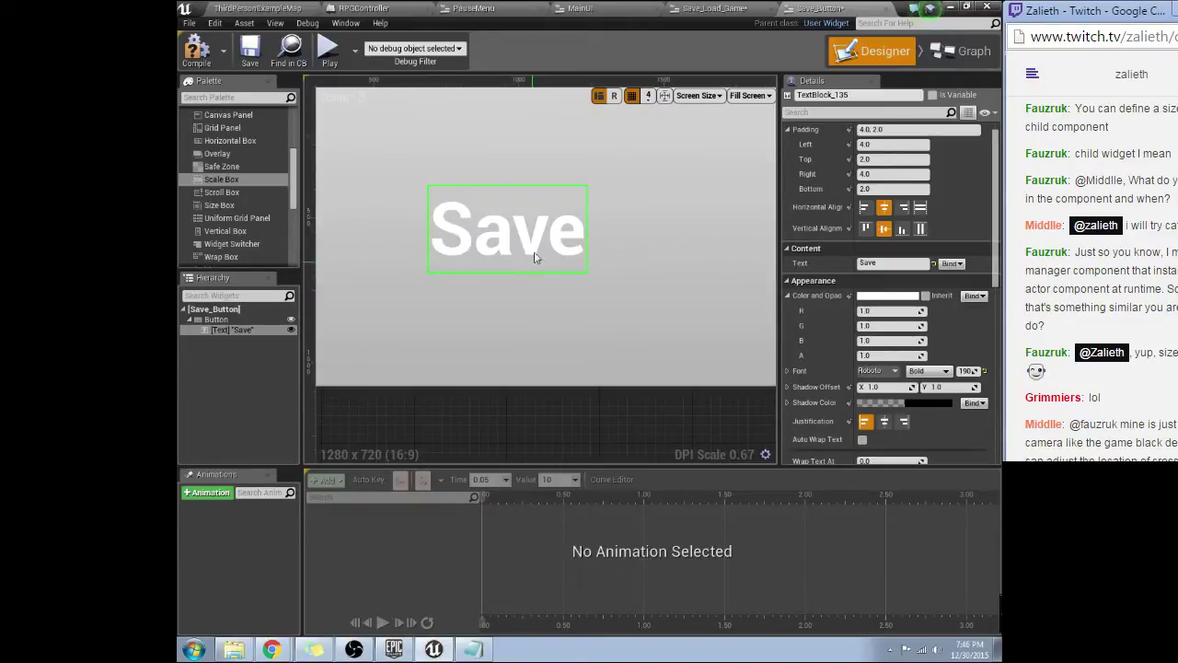
{"action": "scroll", "coordinate": [552, 147], "scroll_direction": "down", "scroll_amount": 1}
{"action": "scroll", "coordinate": [787, 293], "scroll_direction": "down", "scroll_amount": 1}
{"action": "scroll", "coordinate": [661, 288], "scroll_direction": "down", "scroll_amount": 1}
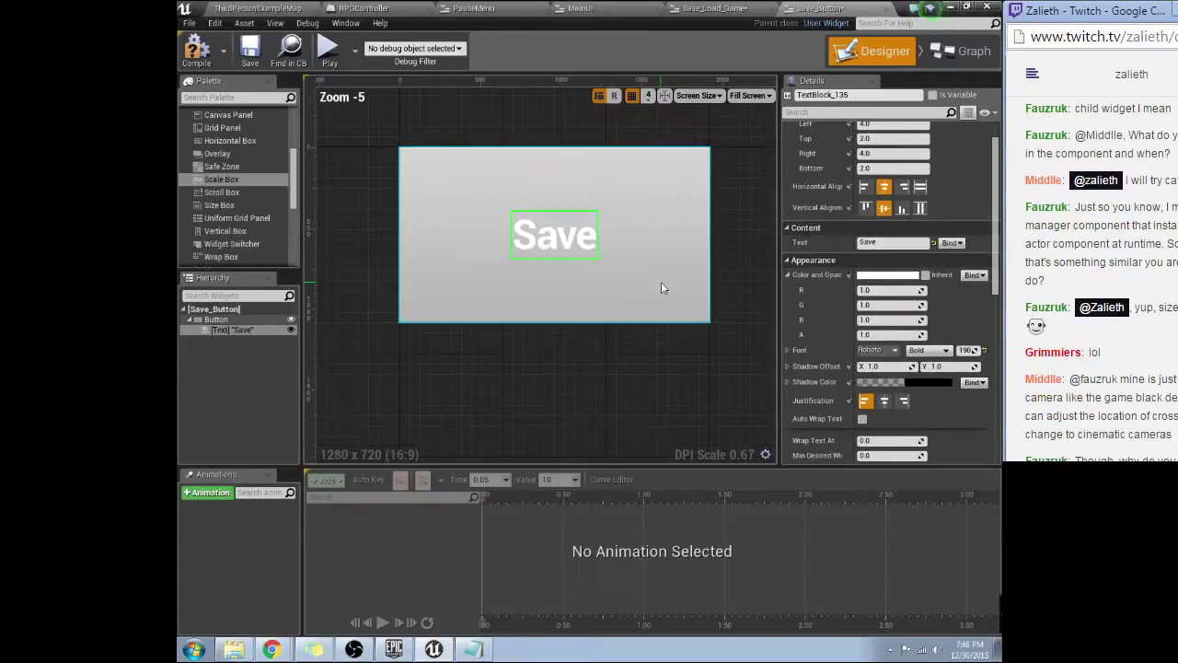
{"action": "scroll", "coordinate": [847, 220], "scroll_direction": "up", "scroll_amount": 1}
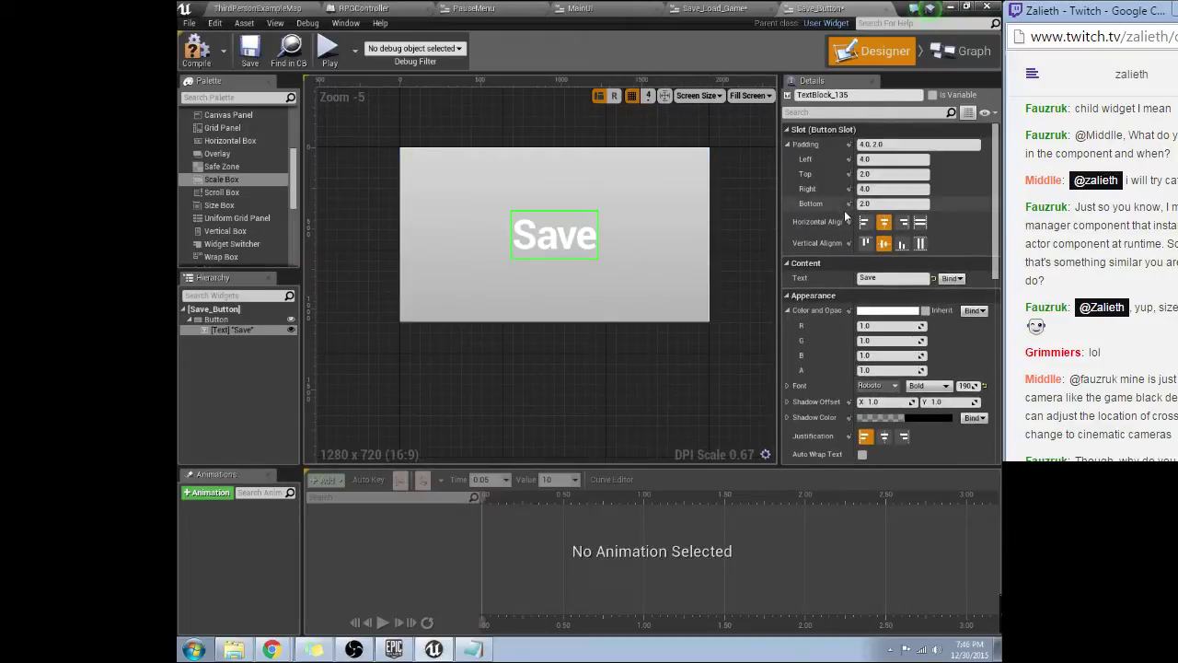
Step: Look over the MainUI, PauseMenu and RPGController tabs, then return to the Save_Load_Game layout
{"action": "left_click", "coordinate": [603, 9]}
{"action": "left_click", "coordinate": [509, 10]}
{"action": "left_click", "coordinate": [368, 8]}
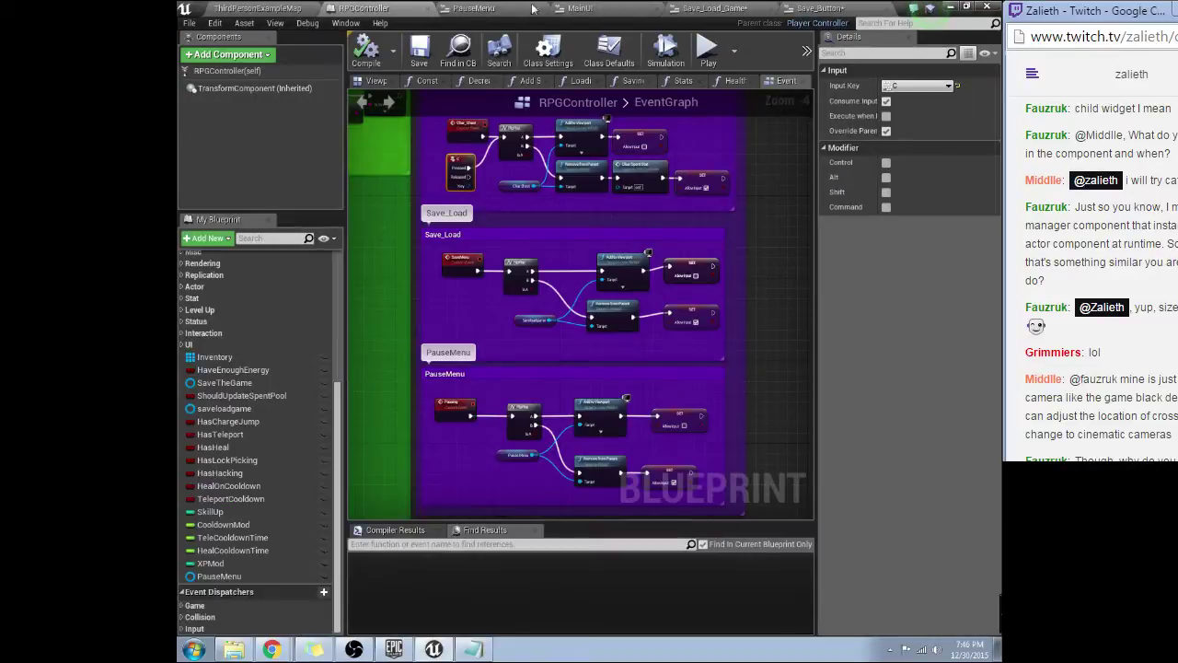
{"action": "left_click", "coordinate": [700, 8]}
{"action": "scroll", "coordinate": [533, 323], "scroll_direction": "up", "scroll_amount": 1}
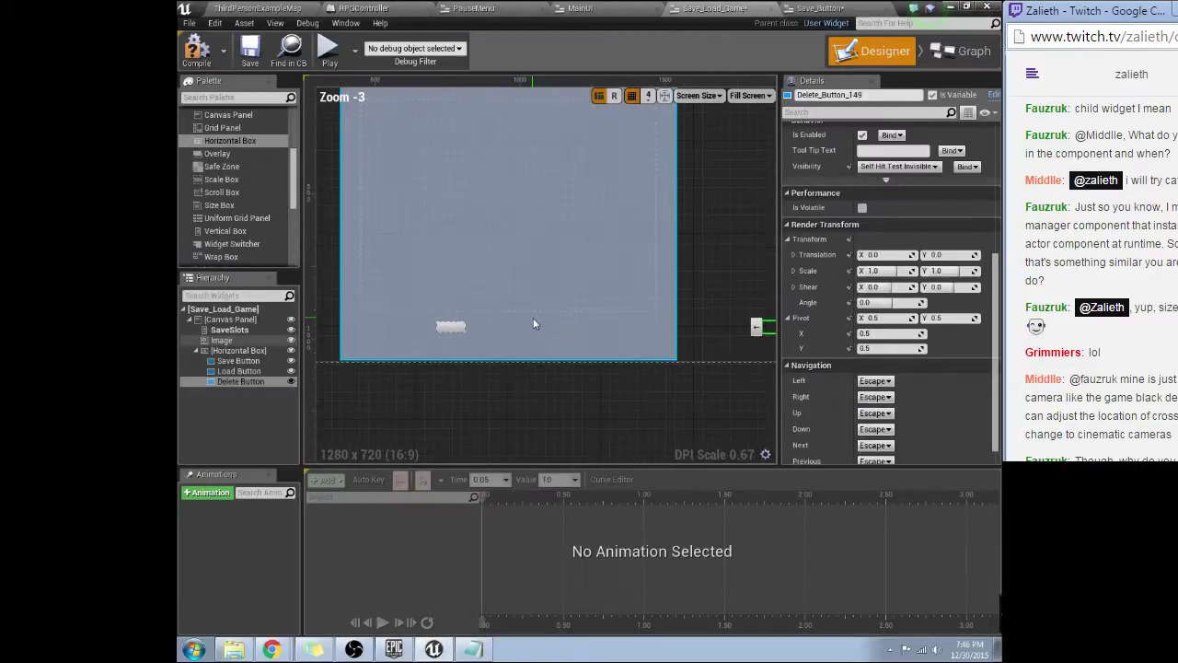
Step: Remove the Horizontal Box so the Save, Load and Delete buttons sit loose on the canvas
{"action": "left_click", "coordinate": [236, 361]}
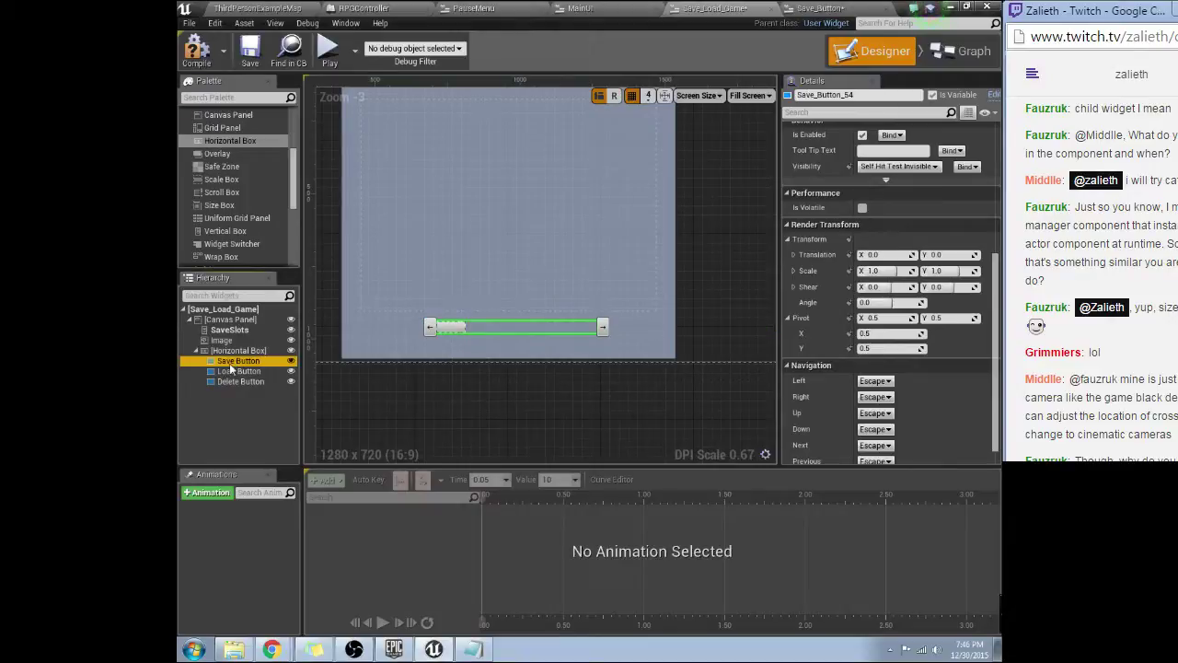
{"action": "left_click", "coordinate": [232, 363]}
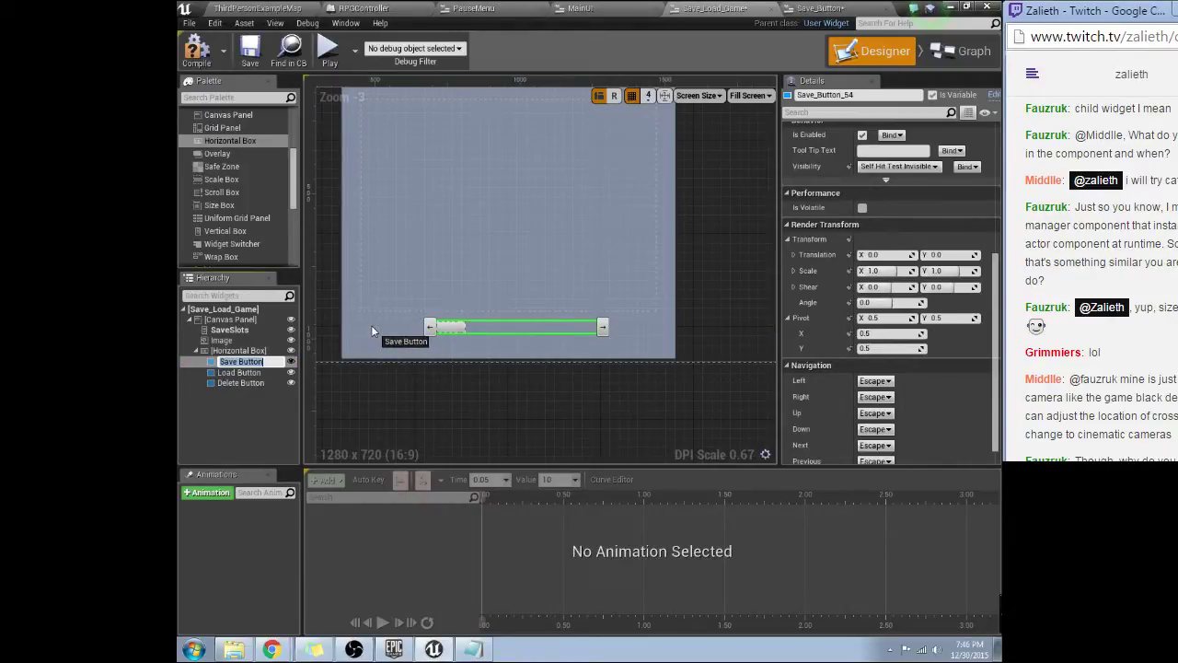
{"action": "left_click_drag", "start_coordinate": [372, 329], "coordinate": [374, 330]}
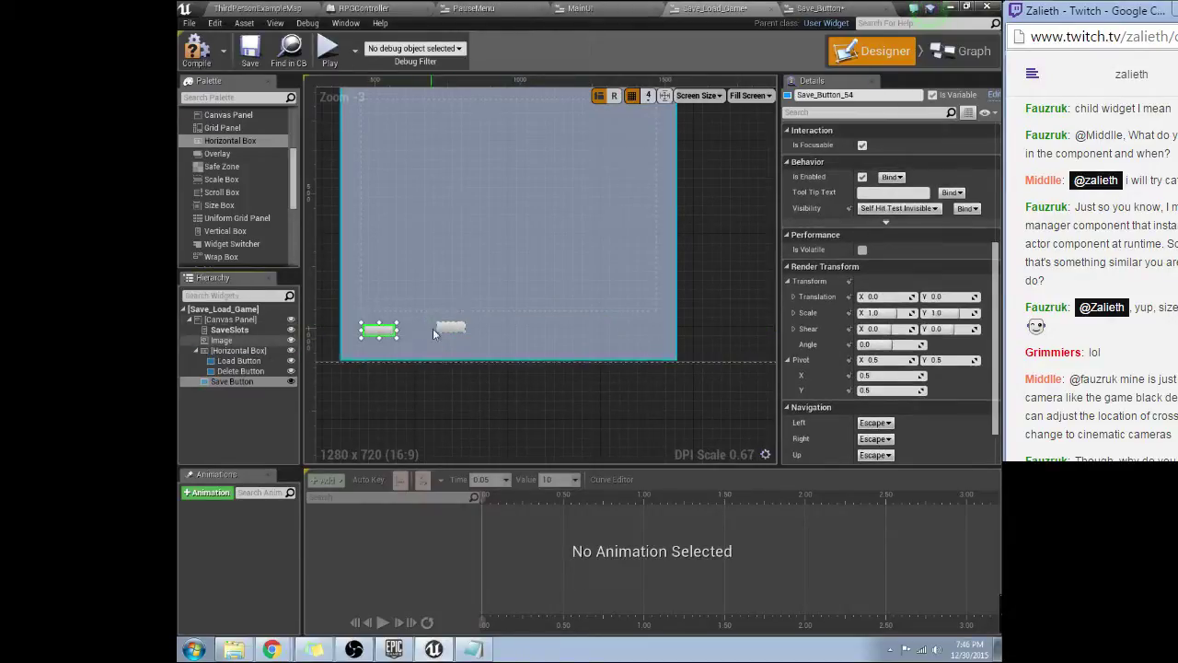
{"action": "left_click", "coordinate": [411, 333]}
{"action": "key", "text": "ctrl+z"}
{"action": "key", "text": "ctrl+z"}
{"action": "key", "text": "ctrl+z"}
{"action": "key", "text": "ctrl+z"}
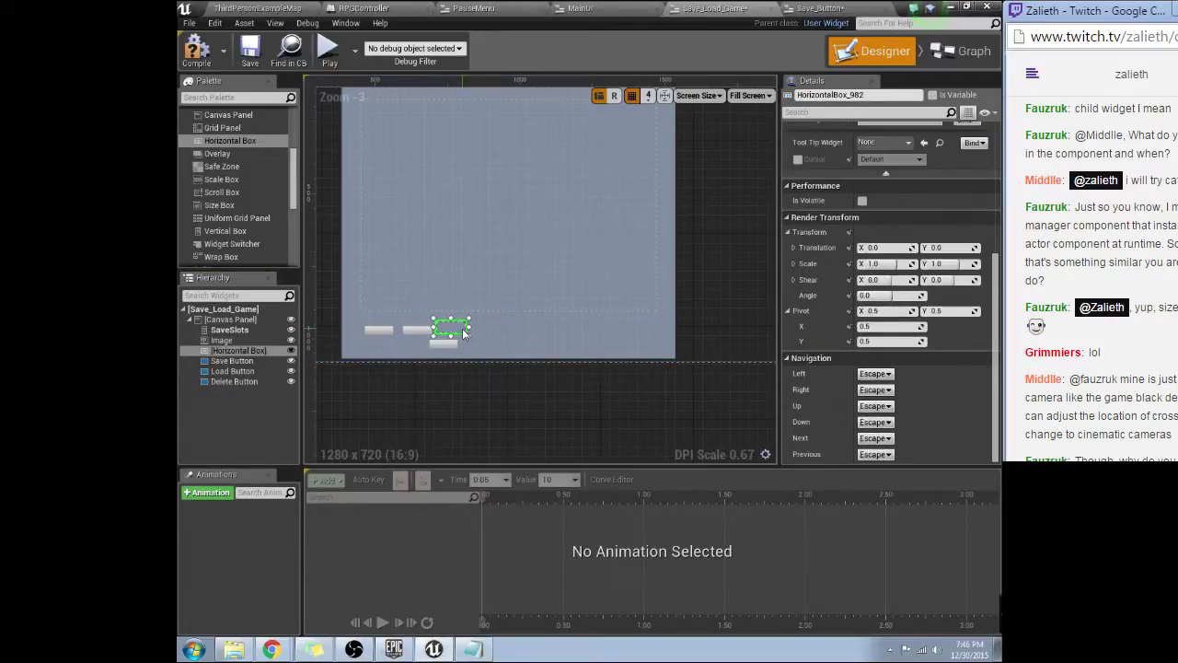
{"action": "key", "text": "ctrl+z"}
{"action": "left_click", "coordinate": [381, 331]}
Step: Enlarge and reposition the Save, Load and Delete buttons on the canvas
{"action": "left_click_drag", "start_coordinate": [402, 341], "coordinate": [516, 421]}
{"action": "left_click_drag", "start_coordinate": [419, 368], "coordinate": [413, 274]}
{"action": "left_click", "coordinate": [412, 329]}
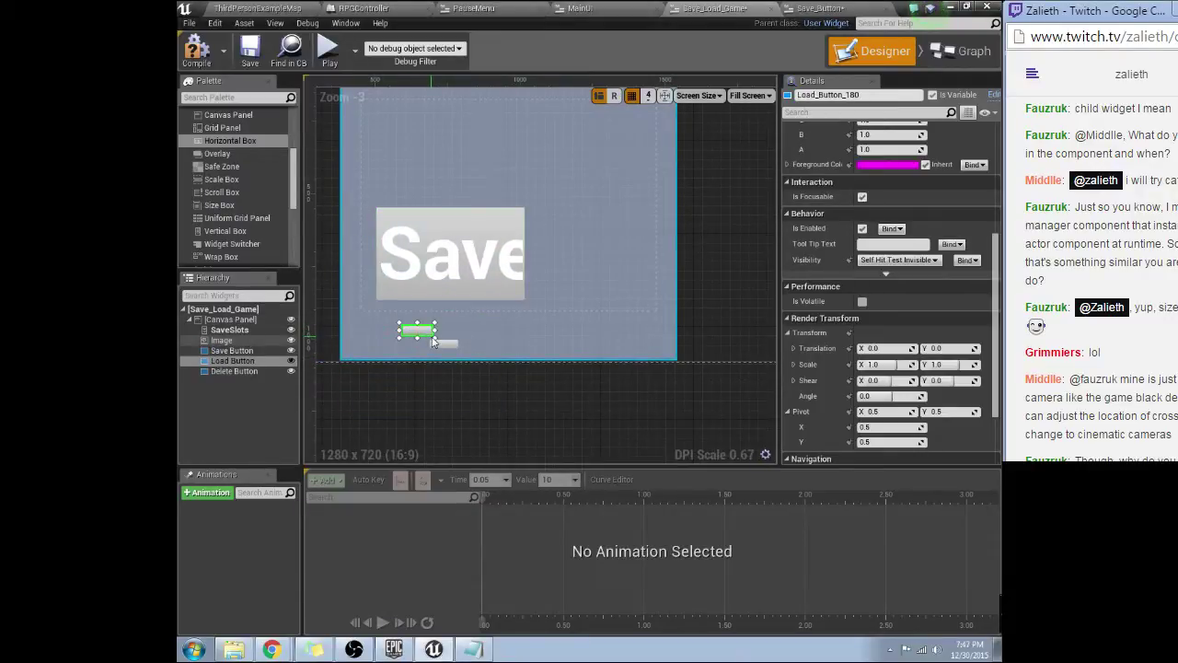
{"action": "left_click_drag", "start_coordinate": [432, 335], "coordinate": [615, 250]}
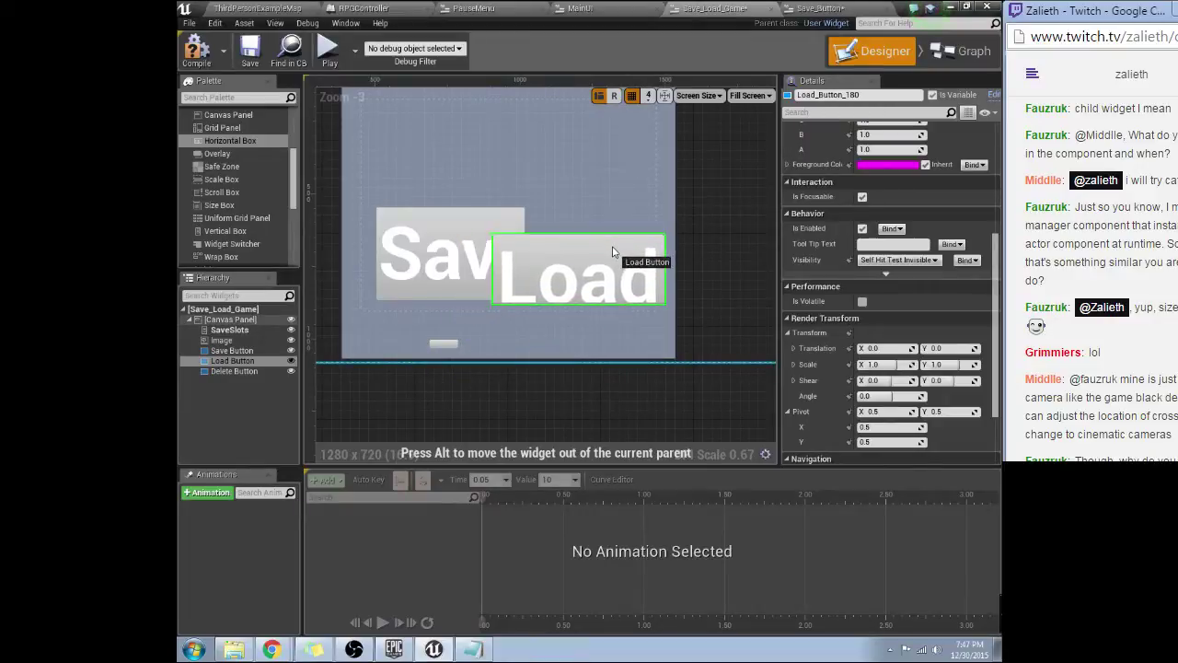
{"action": "left_click", "coordinate": [442, 346]}
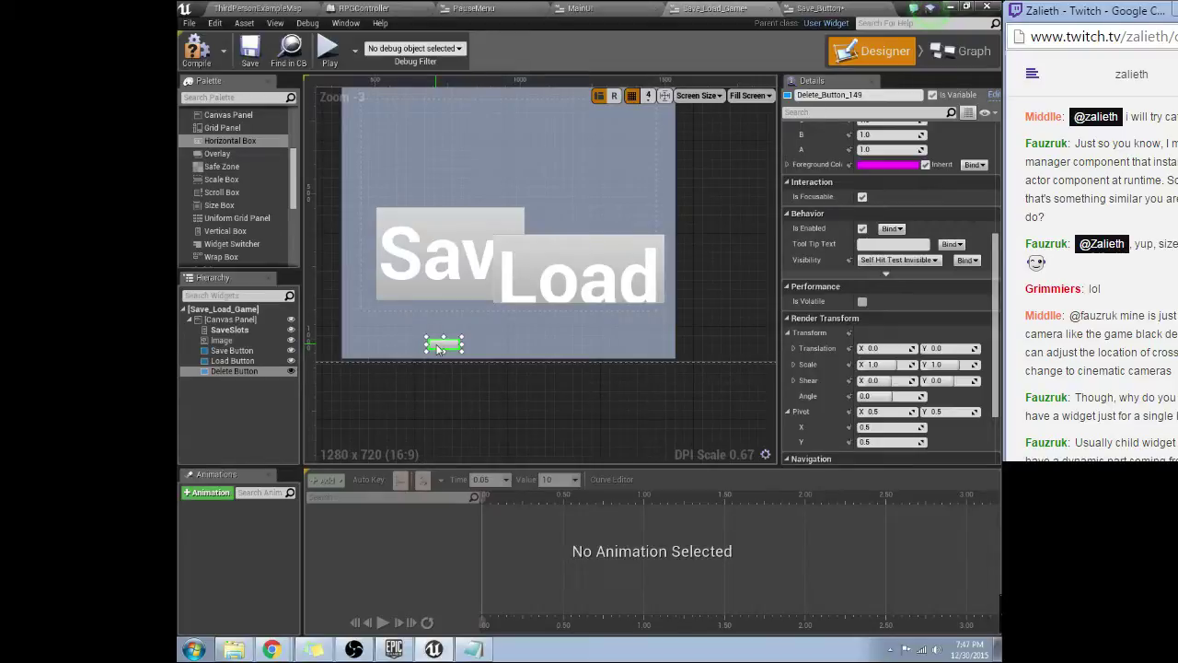
{"action": "left_click_drag", "start_coordinate": [434, 343], "coordinate": [620, 398]}
{"action": "left_click_drag", "start_coordinate": [539, 340], "coordinate": [586, 310]}
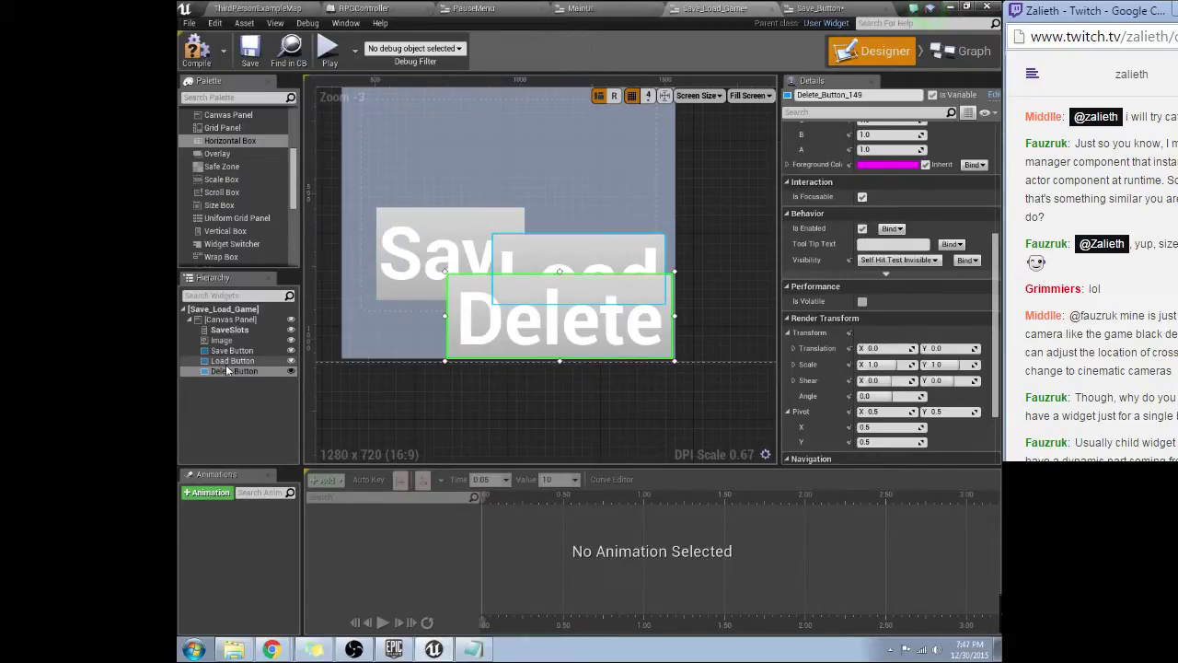
{"action": "left_click", "coordinate": [520, 245]}
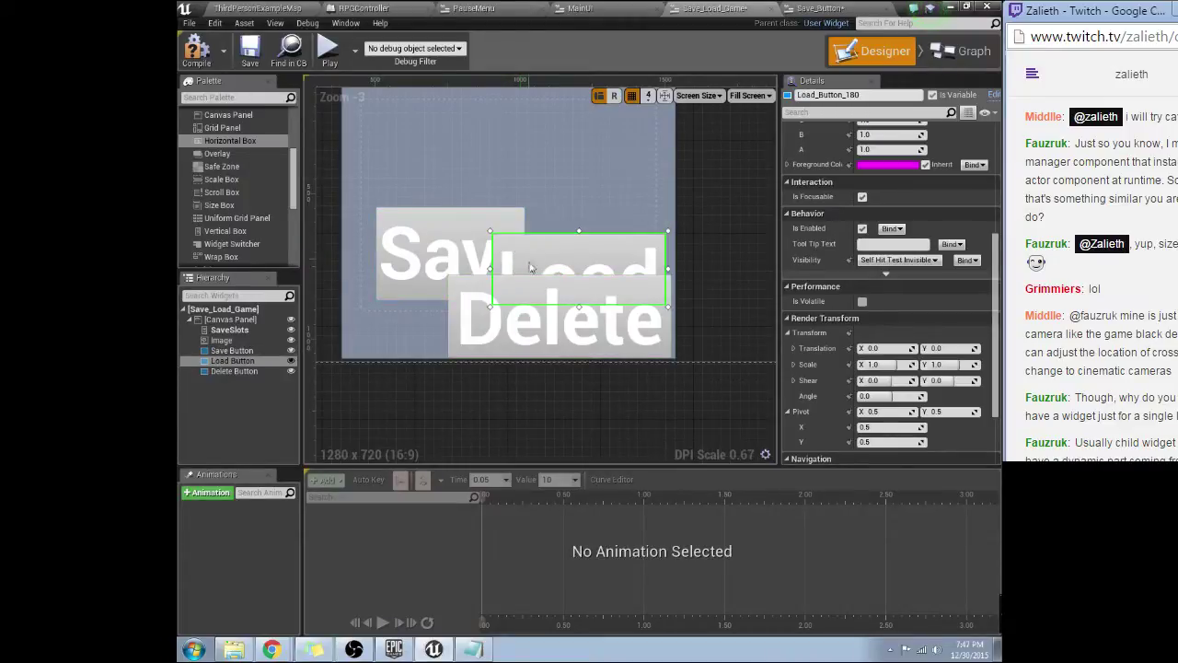
Step: Add a Scale Box, nest the Save Button inside it, and enlarge the box
{"action": "left_click", "coordinate": [473, 228]}
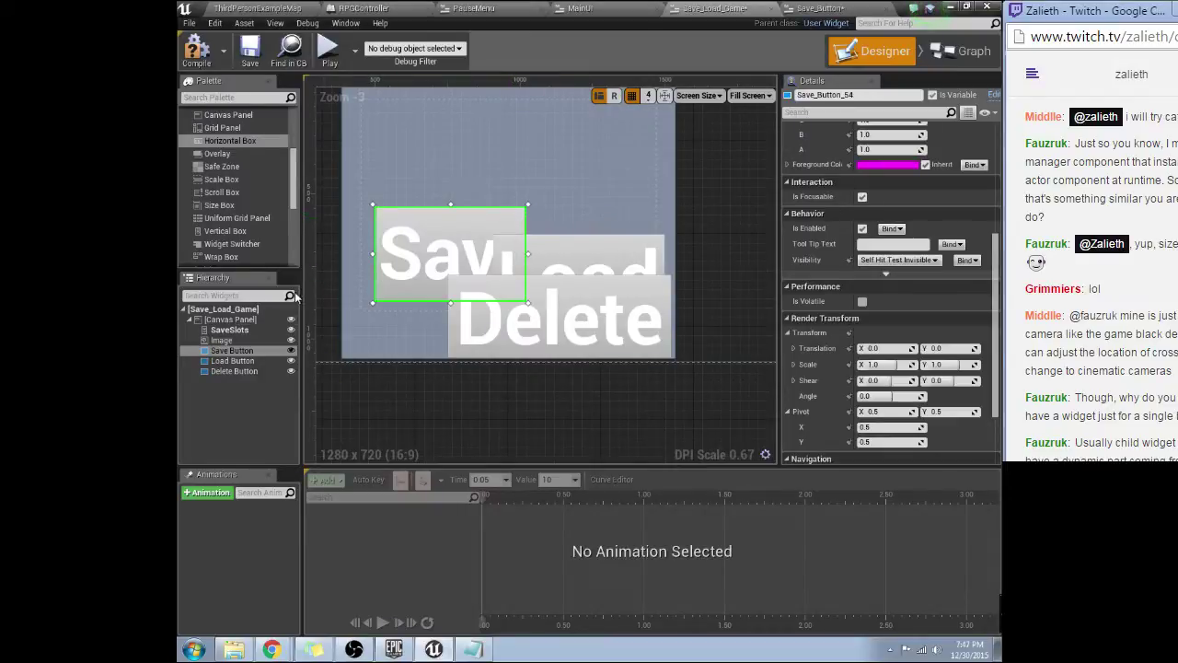
{"action": "left_click_drag", "start_coordinate": [221, 179], "coordinate": [366, 327]}
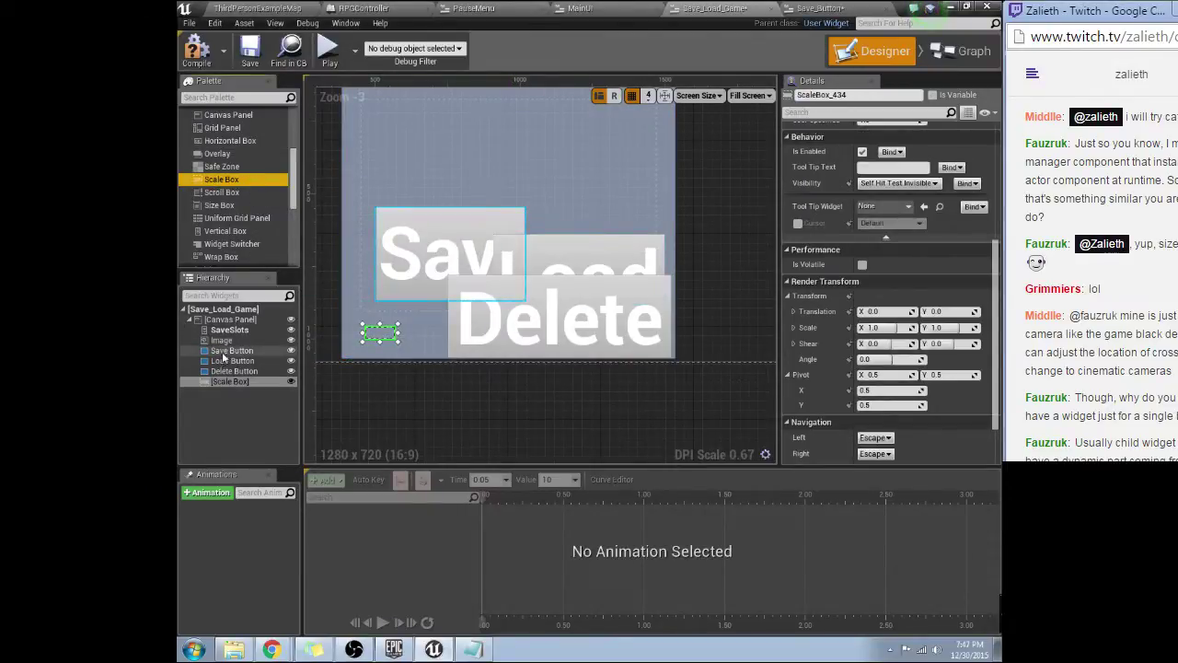
{"action": "left_click_drag", "start_coordinate": [232, 351], "coordinate": [378, 337]}
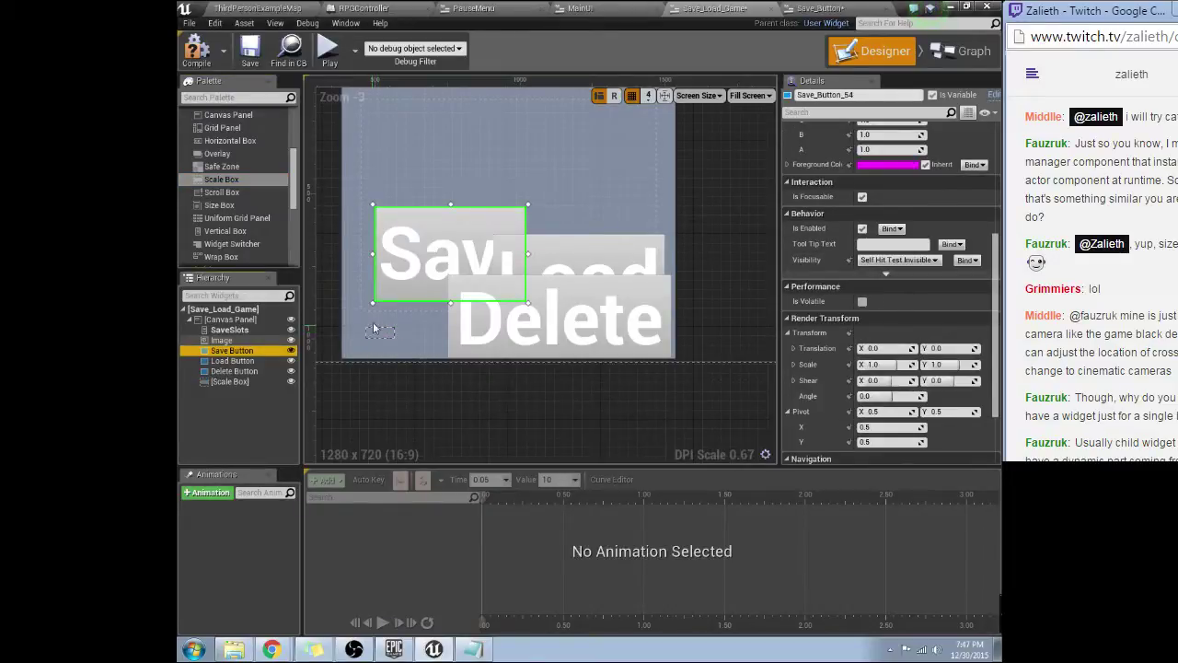
{"action": "left_click_drag", "start_coordinate": [439, 249], "coordinate": [482, 297]}
{"action": "left_click_drag", "start_coordinate": [232, 351], "coordinate": [227, 379]}
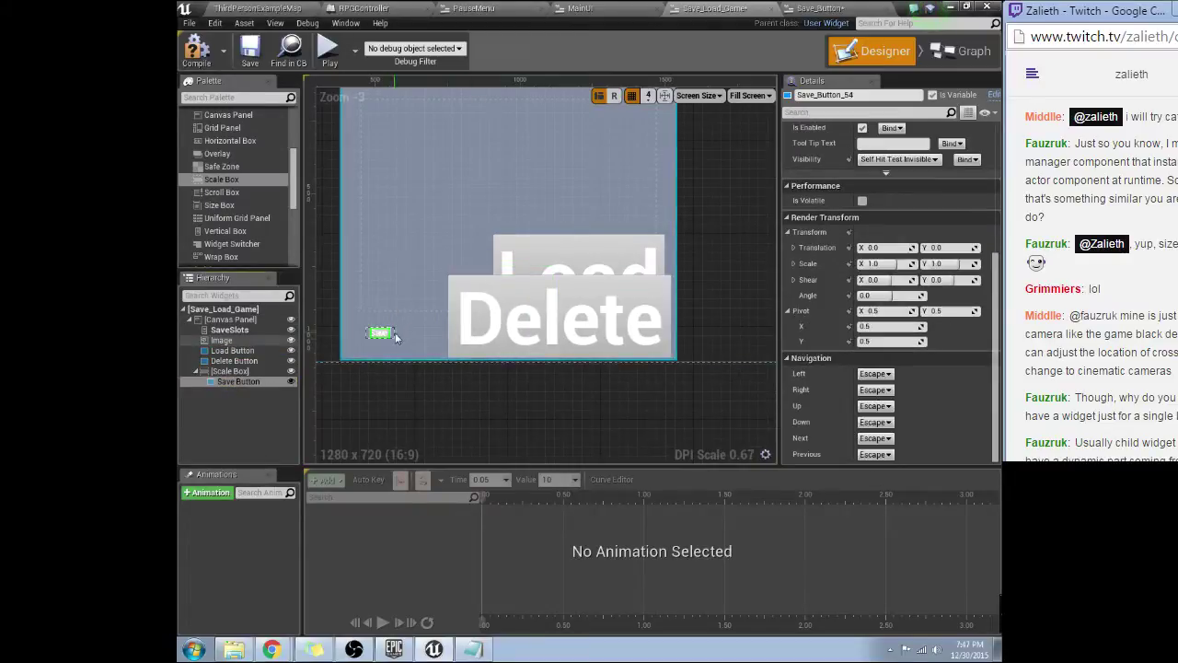
{"action": "left_click", "coordinate": [394, 338]}
{"action": "mouse_move", "coordinate": [394, 338]}
{"action": "left_mouse_down"}
{"action": "mouse_move", "coordinate": [420, 360]}
{"action": "mouse_move", "coordinate": [410, 334]}
{"action": "left_mouse_up"}
Step: Add a second Scale Box holding the Delete Button and move it beside Save
{"action": "left_click", "coordinate": [472, 326]}
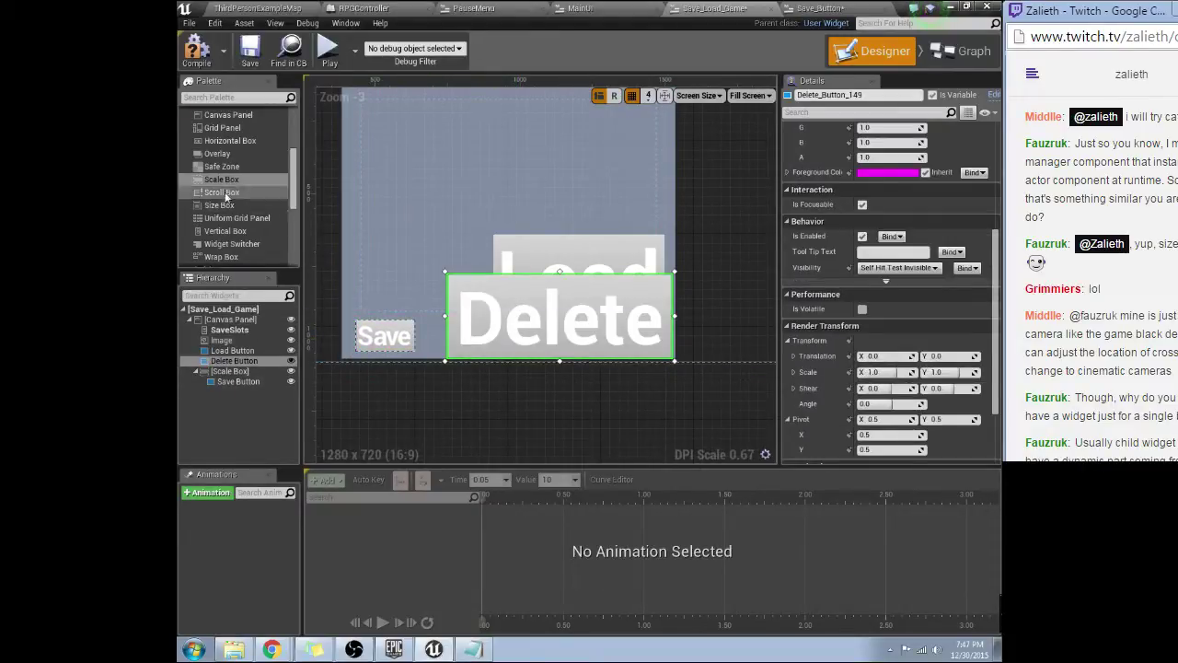
{"action": "left_click_drag", "start_coordinate": [220, 178], "coordinate": [420, 327]}
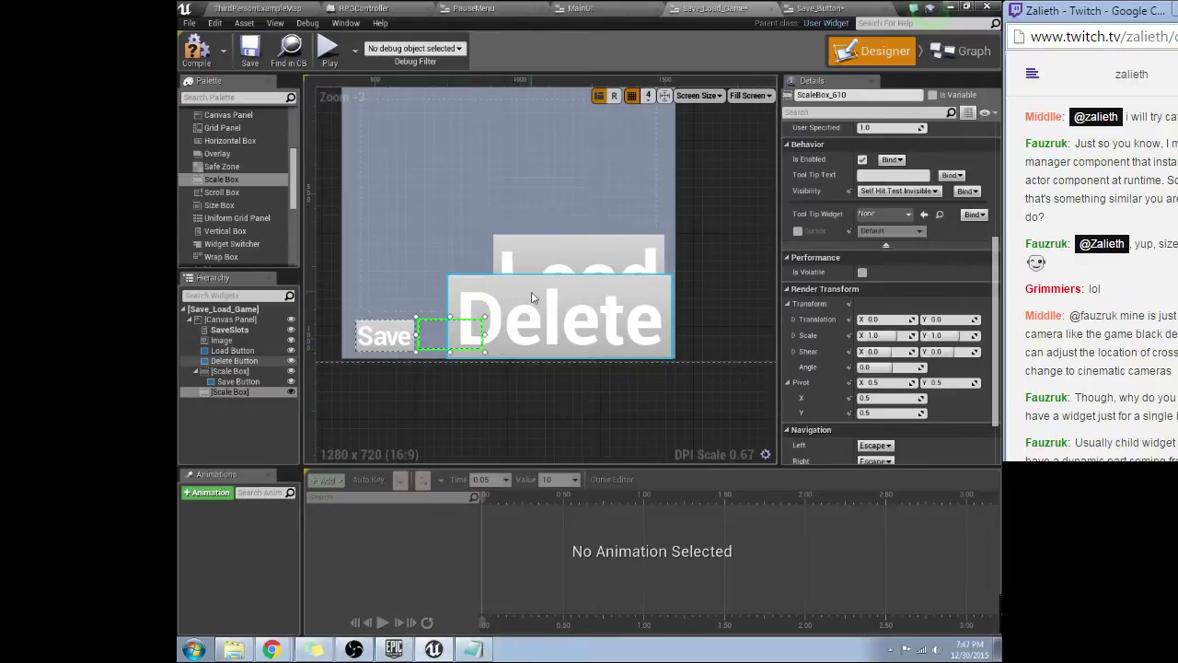
{"action": "left_click_drag", "start_coordinate": [532, 298], "coordinate": [236, 394]}
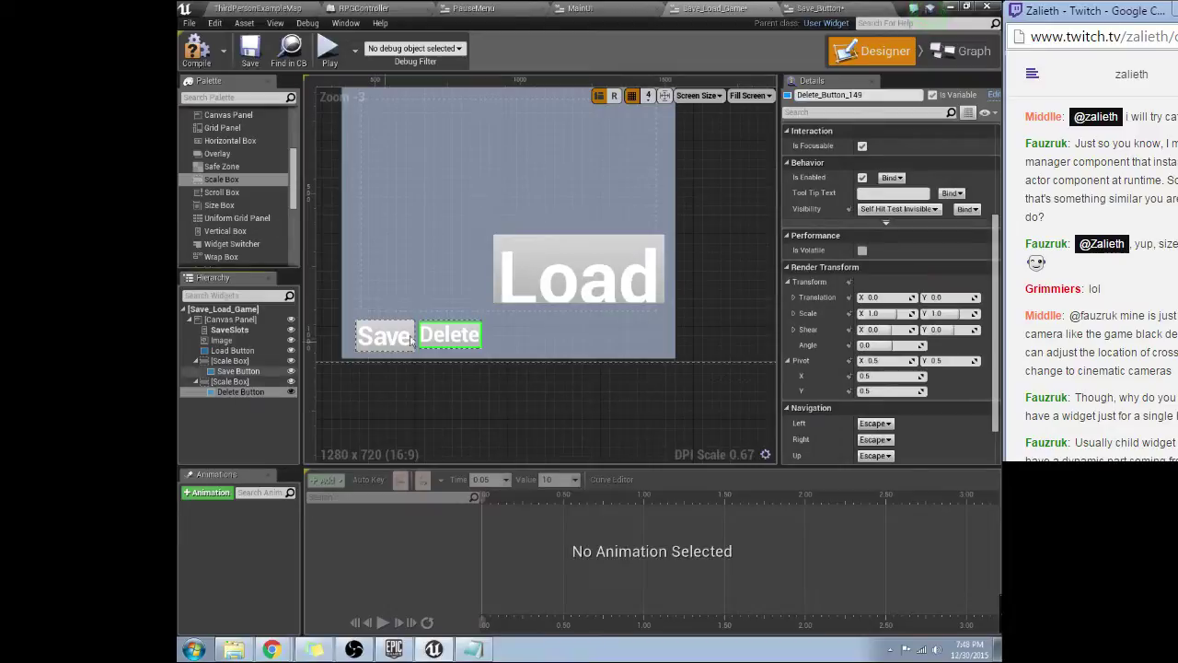
{"action": "left_click", "coordinate": [228, 381]}
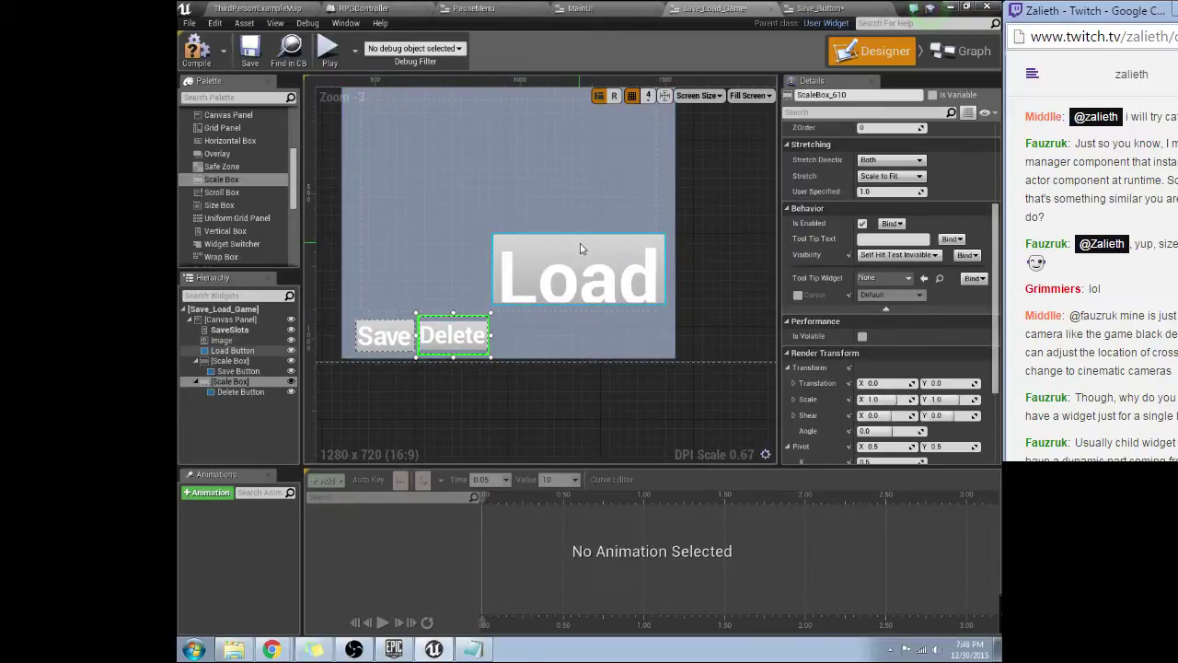
{"action": "left_click_drag", "start_coordinate": [468, 325], "coordinate": [549, 324]}
Step: Add a third Scale Box holding the Load Button and place it beside Save
{"action": "left_click_drag", "start_coordinate": [600, 245], "coordinate": [526, 296]}
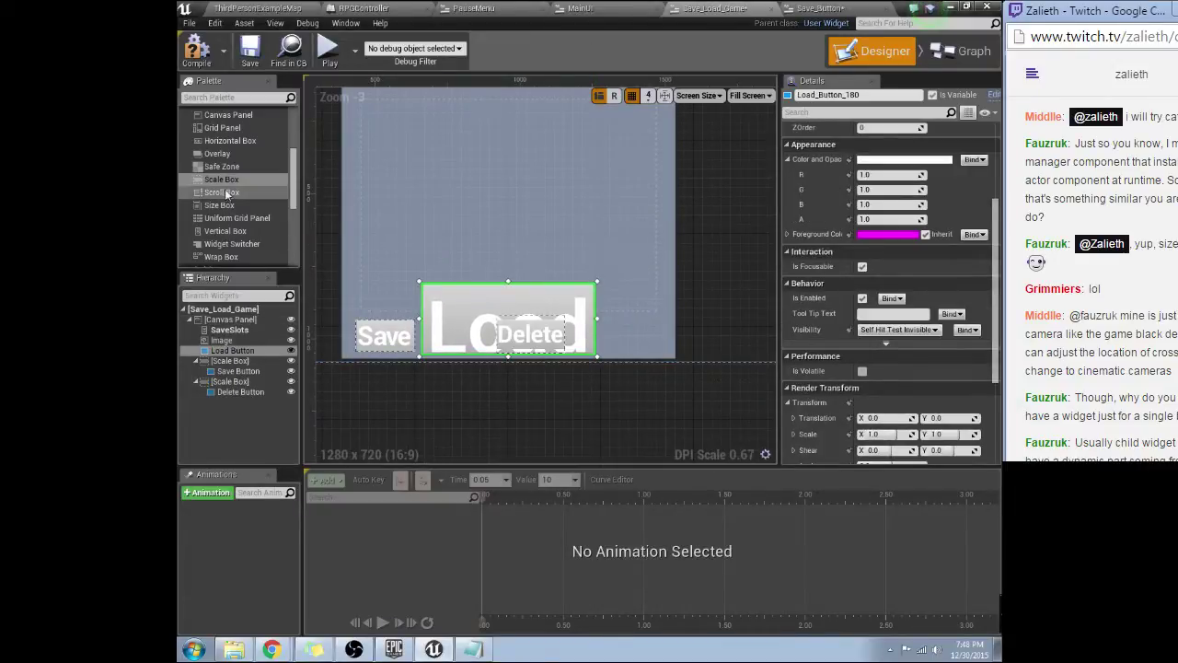
{"action": "left_click_drag", "start_coordinate": [222, 180], "coordinate": [609, 334]}
{"action": "left_click_drag", "start_coordinate": [488, 312], "coordinate": [624, 342]}
{"action": "left_click_drag", "start_coordinate": [230, 351], "coordinate": [231, 406]}
{"action": "left_click", "coordinate": [611, 341]}
{"action": "left_click_drag", "start_coordinate": [610, 345], "coordinate": [456, 336]}
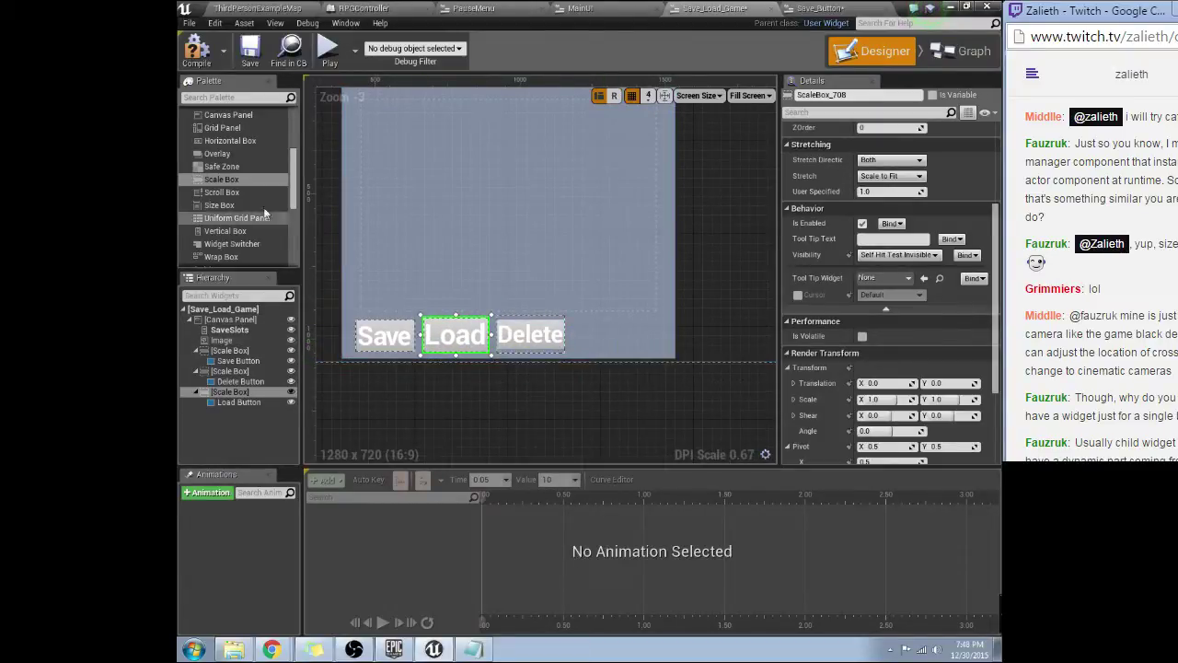
Step: Drop a plain Button from the Common palette to the right of Delete, then select Delete's Scale Box
{"action": "scroll", "coordinate": [230, 207], "scroll_direction": "up", "scroll_amount": 5}
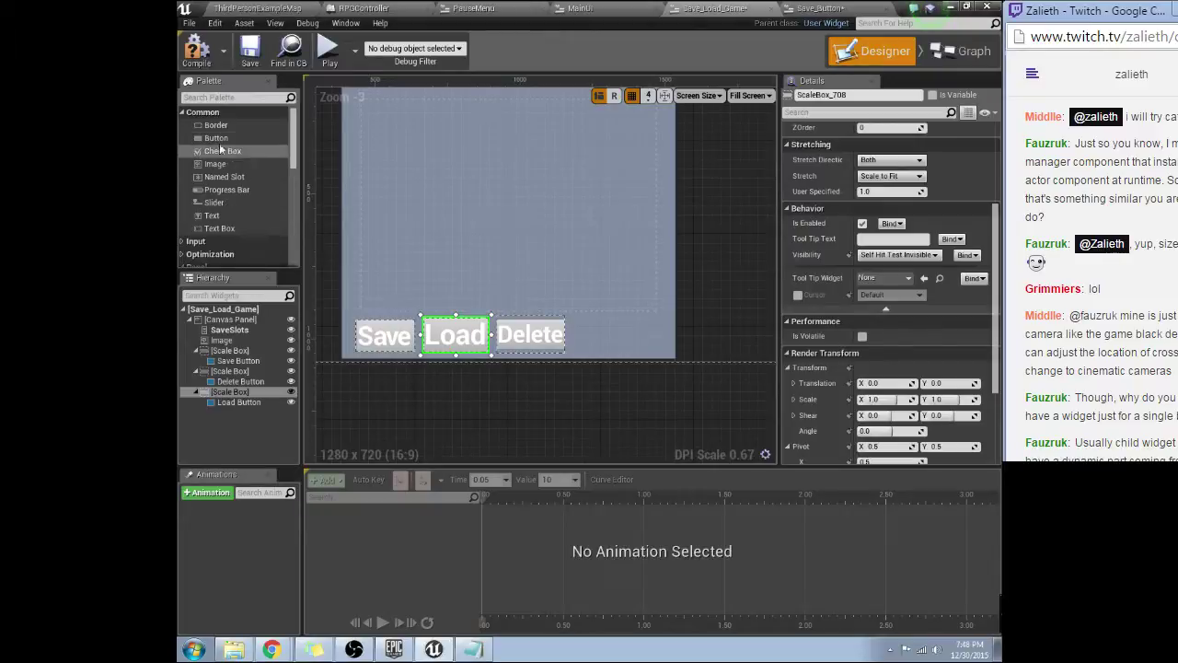
{"action": "left_click_drag", "start_coordinate": [218, 138], "coordinate": [591, 328]}
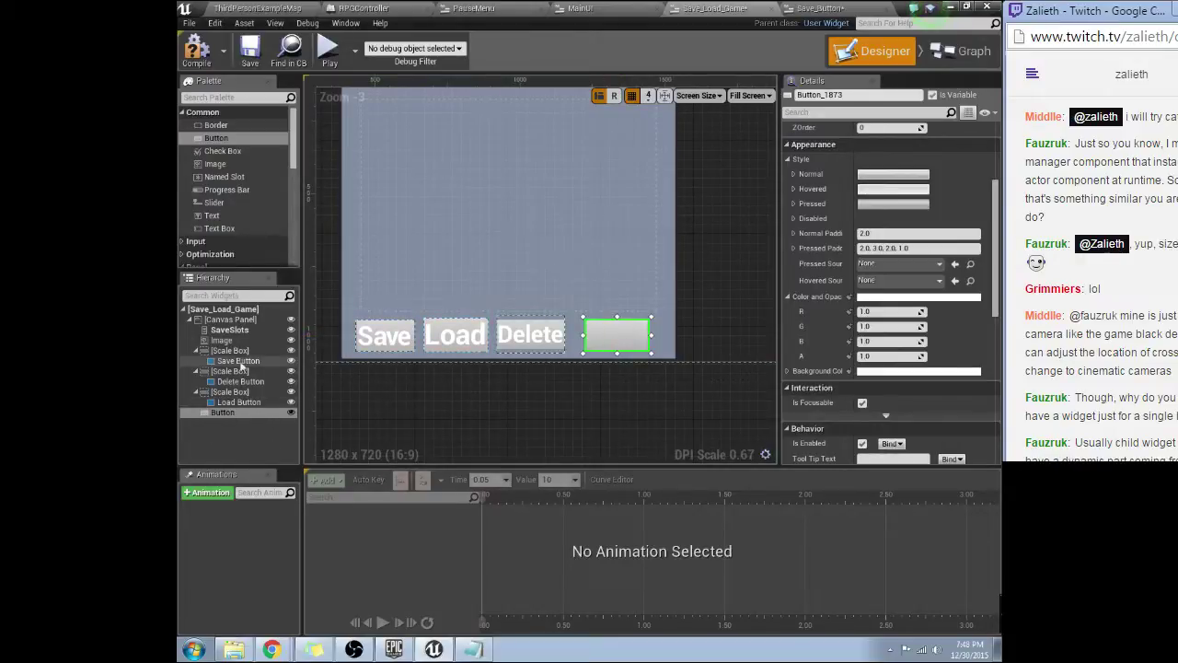
{"action": "left_click", "coordinate": [534, 324]}
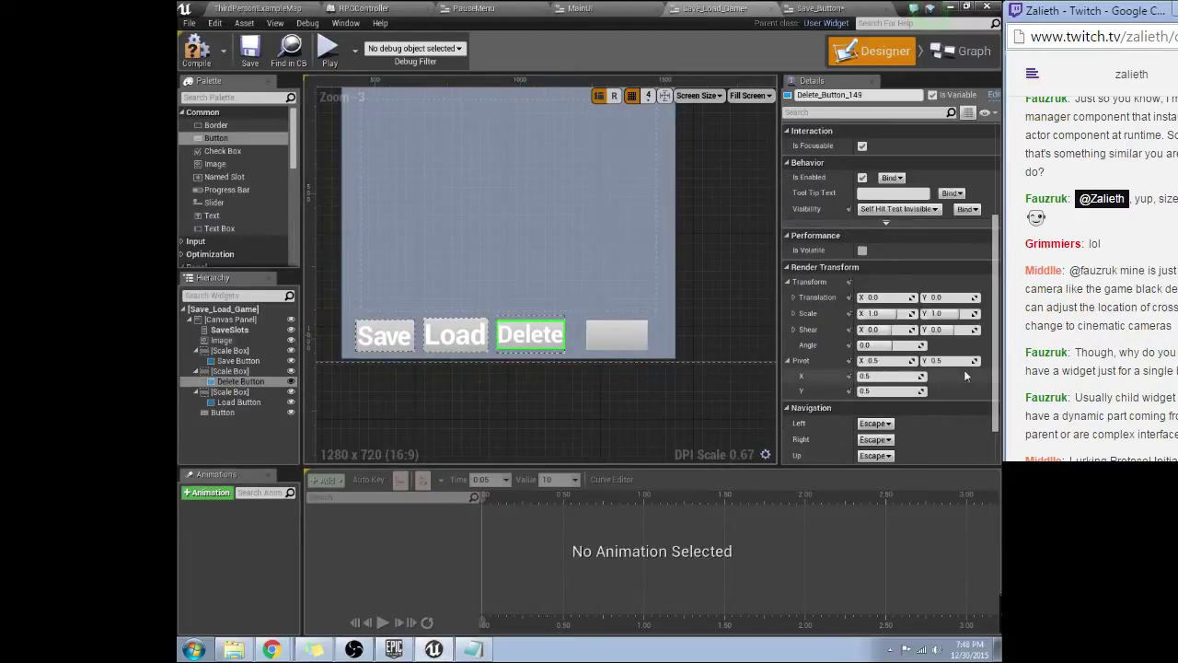
{"action": "left_click", "coordinate": [211, 373]}
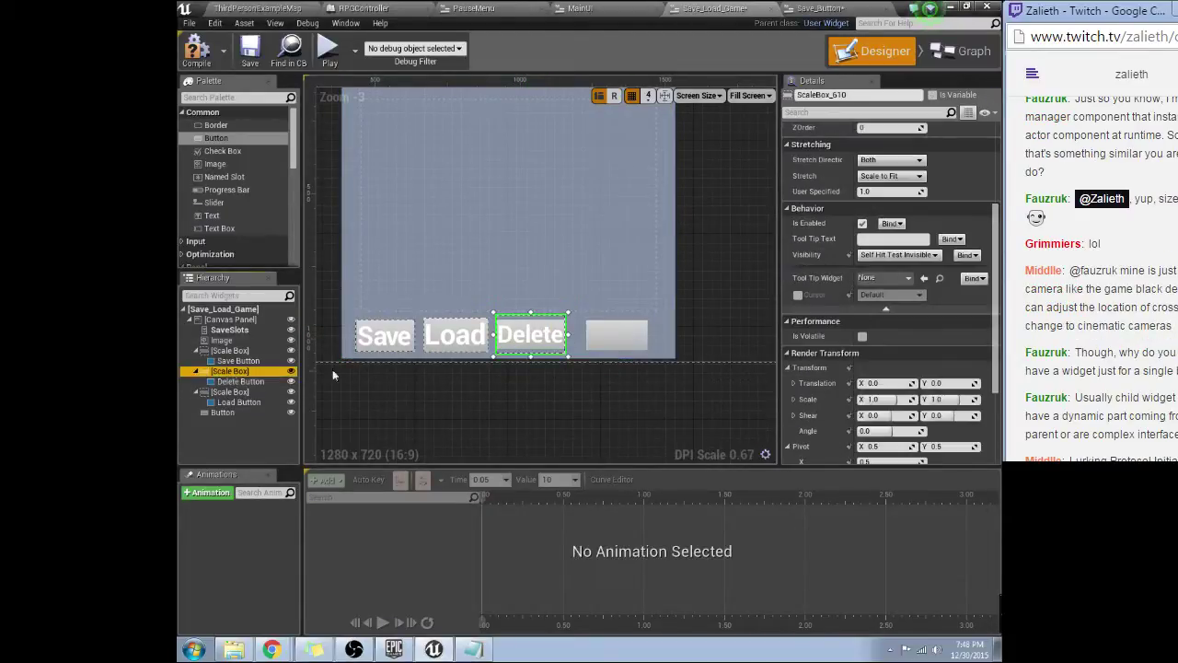
Step: Set the Delete Scale Box to Scale to Fill, width 190, height 85, and nudge it into place
{"action": "left_click", "coordinate": [891, 176]}
{"action": "left_click", "coordinate": [883, 208]}
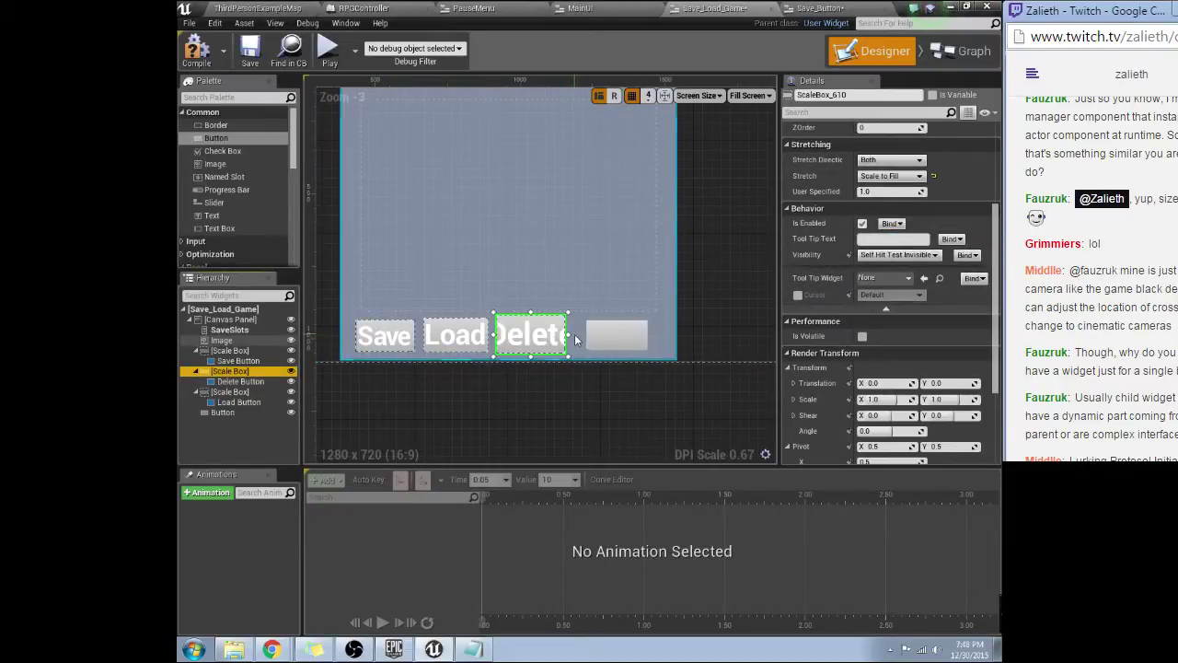
{"action": "left_click_drag", "start_coordinate": [569, 334], "coordinate": [589, 332]}
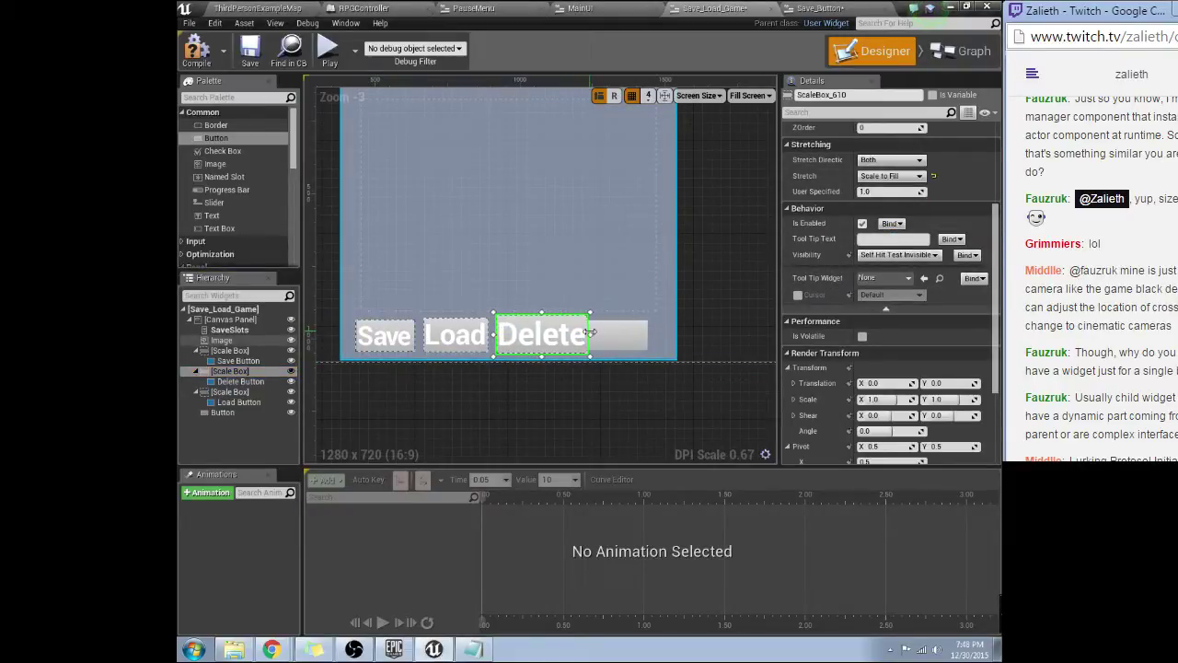
{"action": "scroll", "coordinate": [924, 213], "scroll_direction": "up", "scroll_amount": 3}
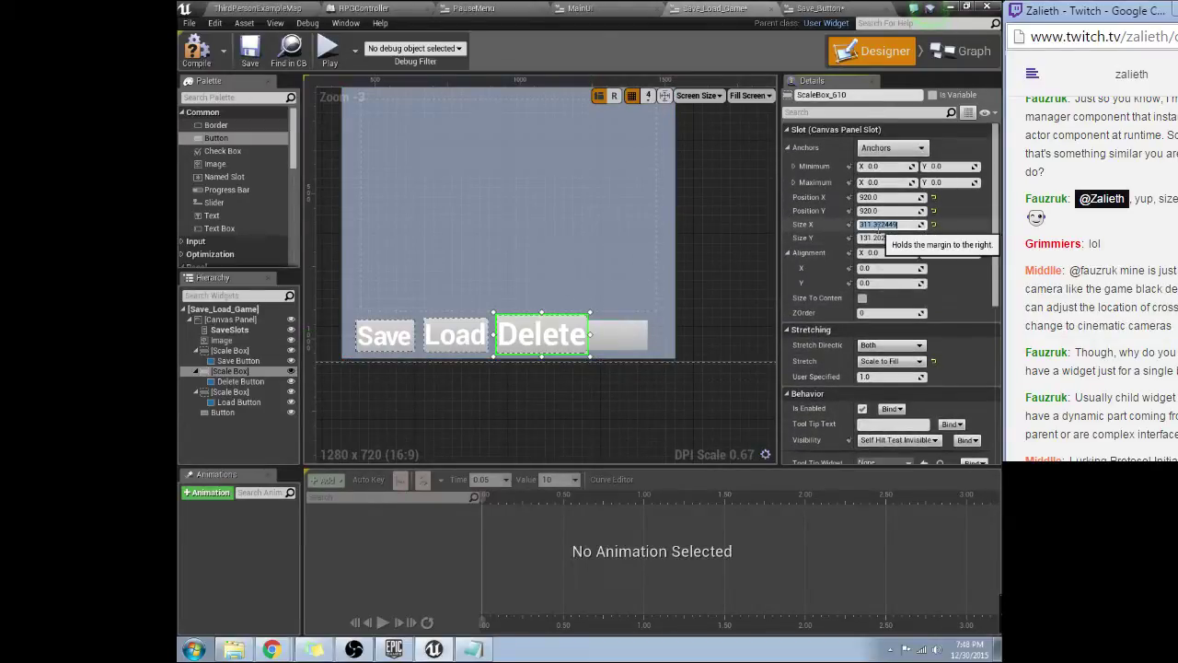
{"action": "type", "text": "0"}
{"action": "key", "text": "Return"}
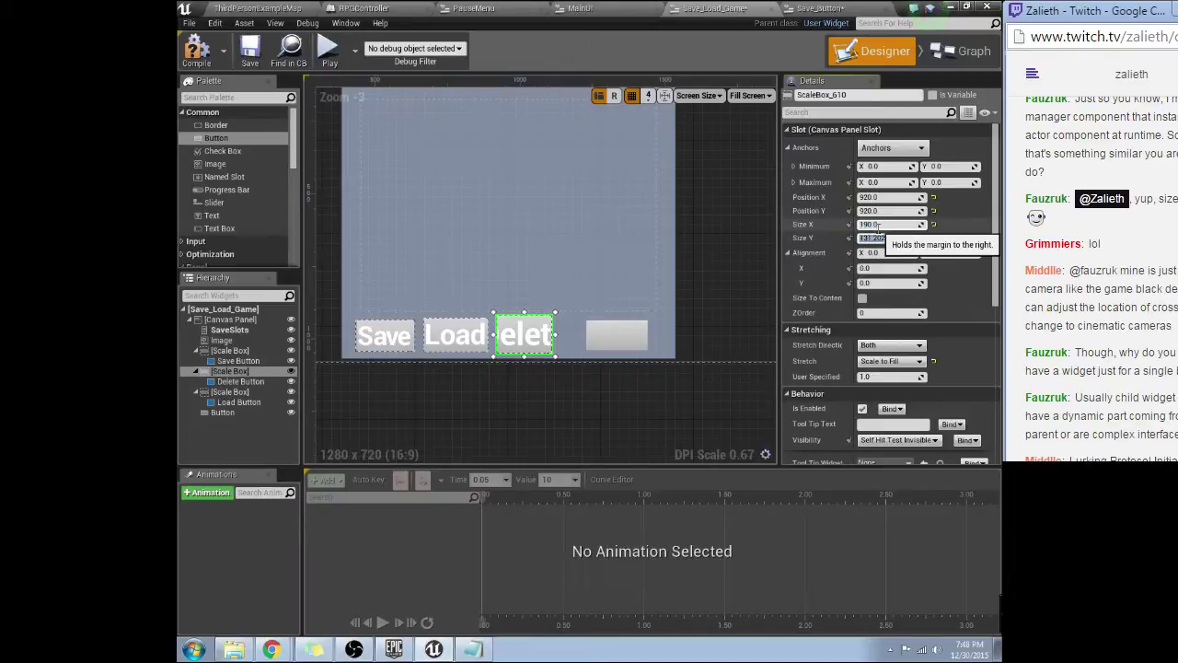
{"action": "type", "text": "85"}
{"action": "key", "text": "Return"}
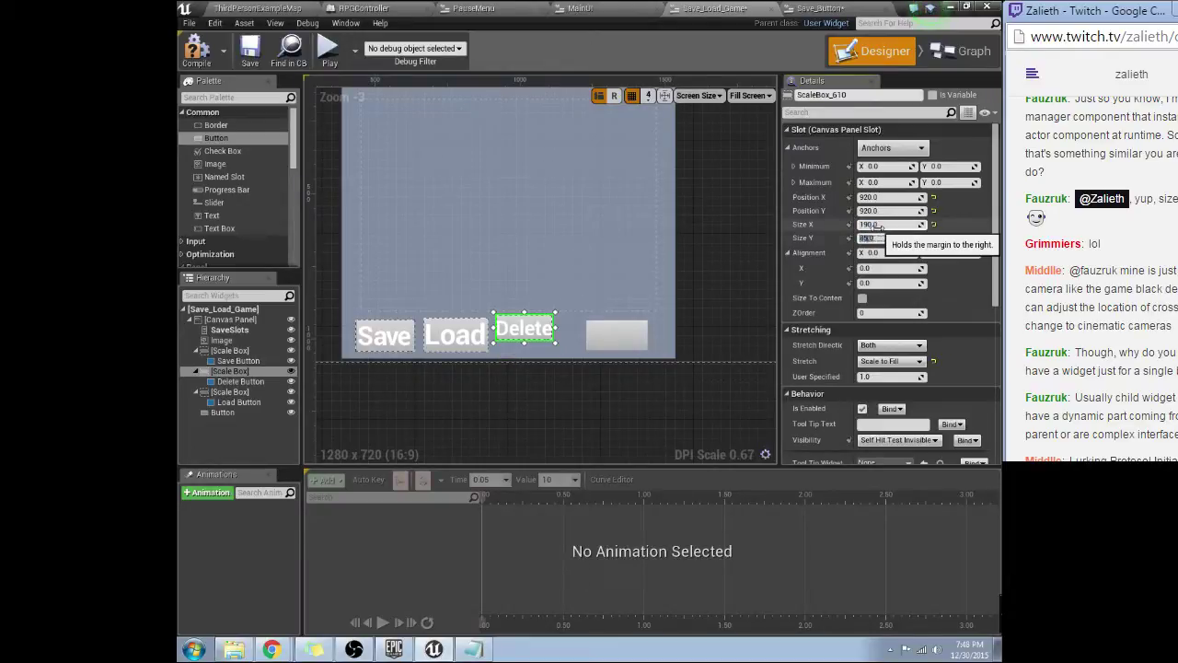
{"action": "left_click_drag", "start_coordinate": [538, 324], "coordinate": [542, 329]}
{"action": "left_click", "coordinate": [865, 238]}
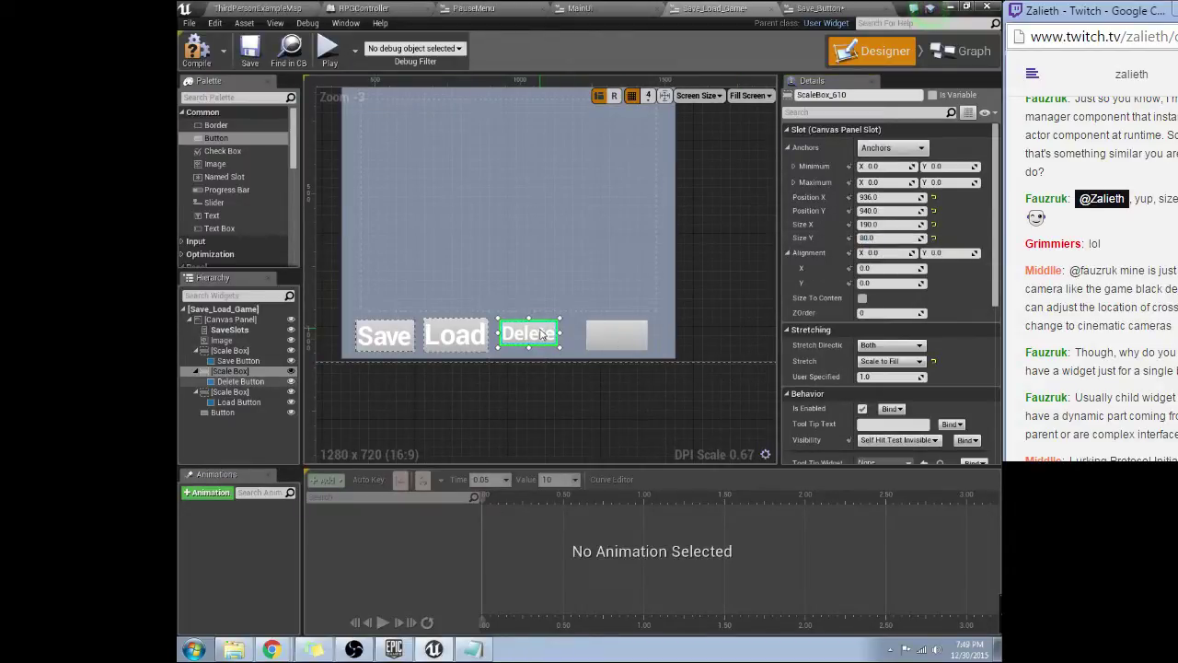
{"action": "left_click_drag", "start_coordinate": [542, 333], "coordinate": [543, 337]}
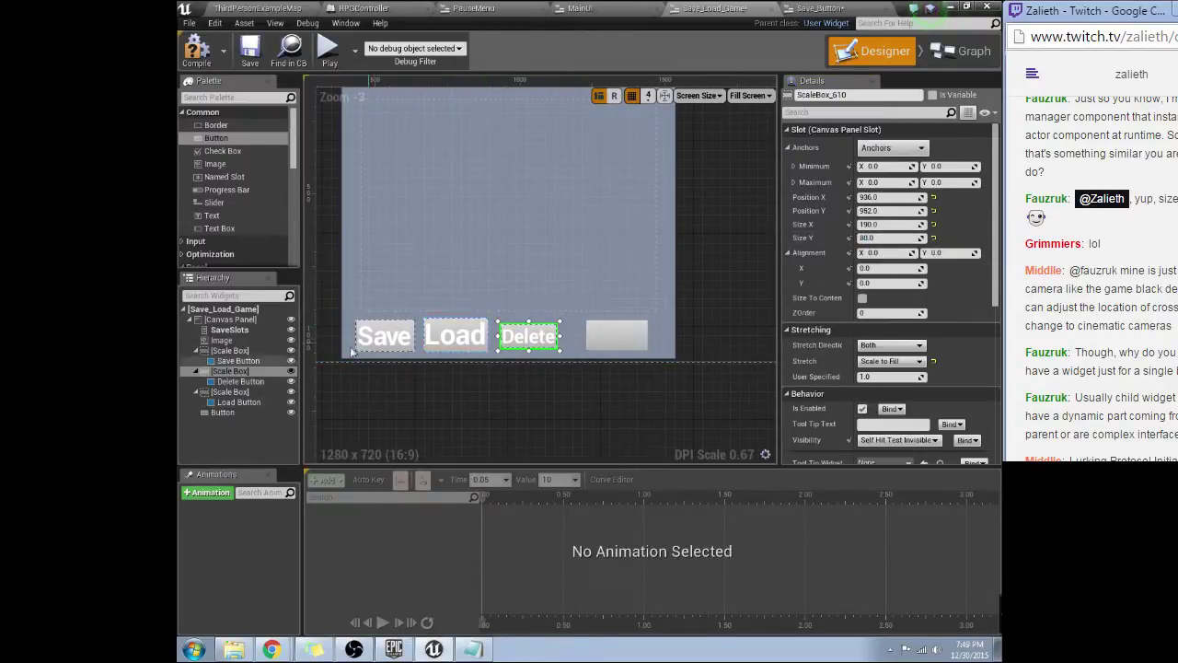
{"action": "left_click", "coordinate": [883, 225]}
Step: Size the Load Scale Box to 190 by 80 and set its Stretch to Scale to Fill
{"action": "left_click", "coordinate": [455, 334]}
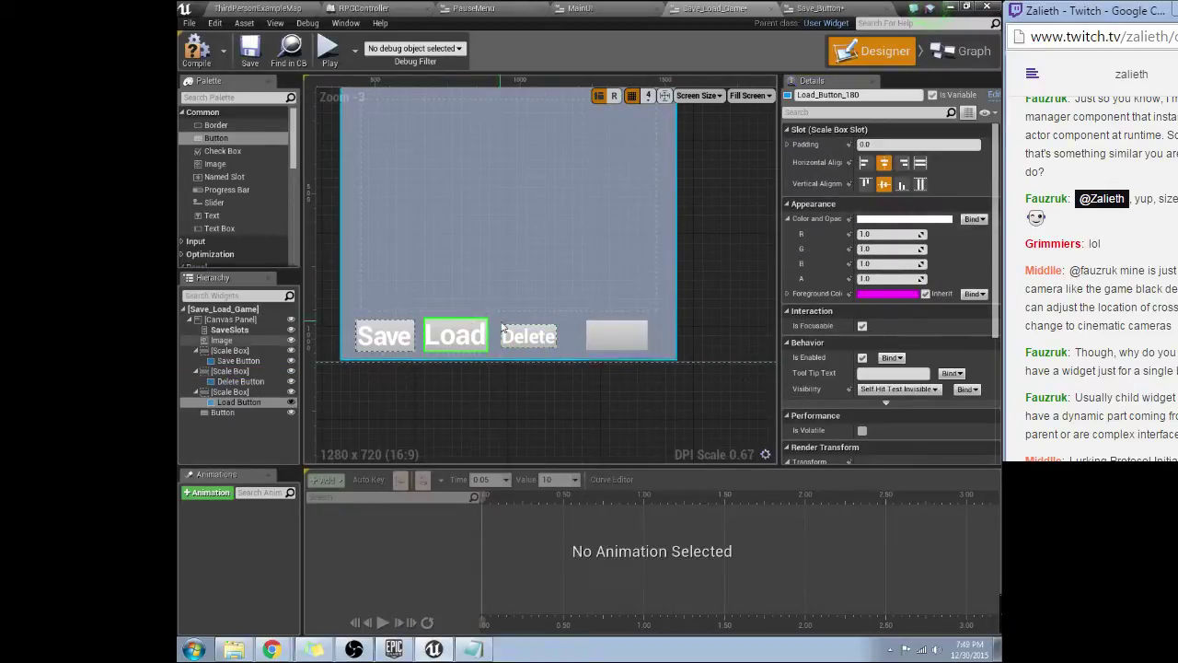
{"action": "left_click", "coordinate": [229, 393]}
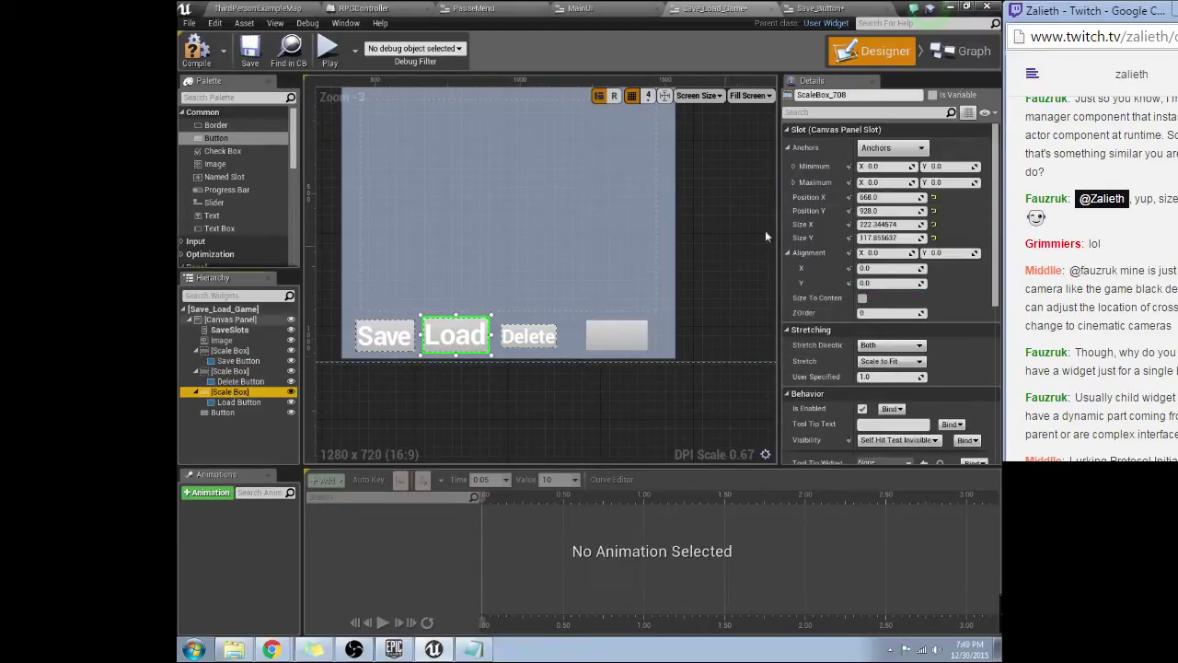
{"action": "left_click", "coordinate": [879, 225]}
{"action": "type", "text": "190"}
{"action": "key", "text": "Return"}
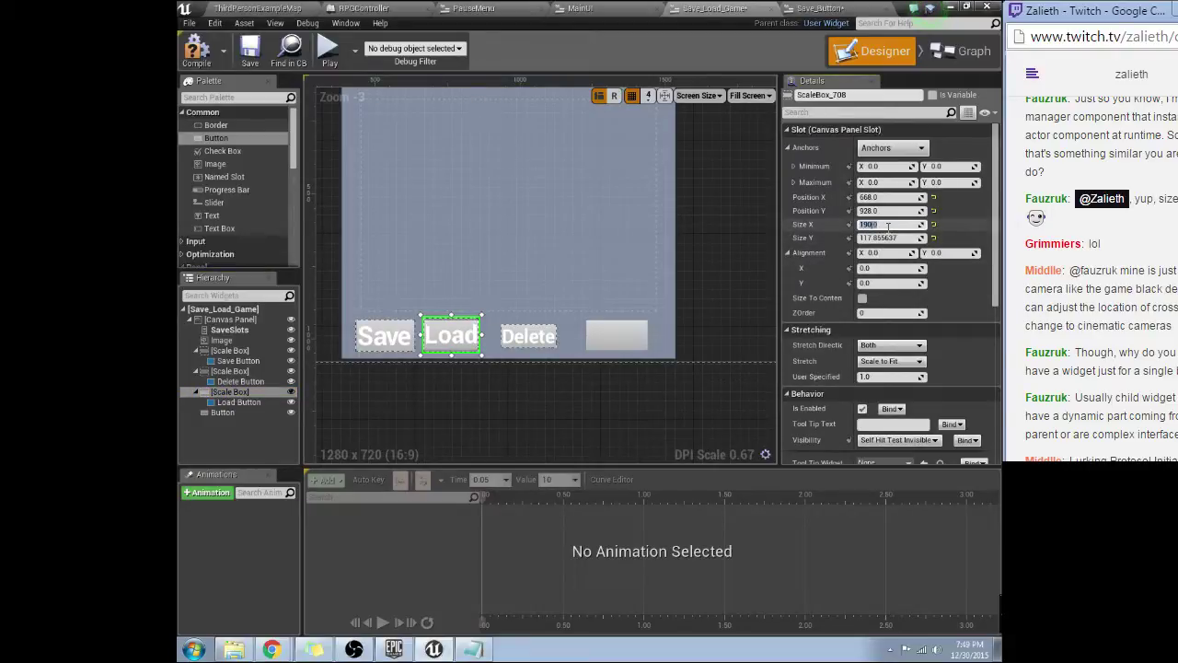
{"action": "type", "text": "80"}
{"action": "key", "text": "Return"}
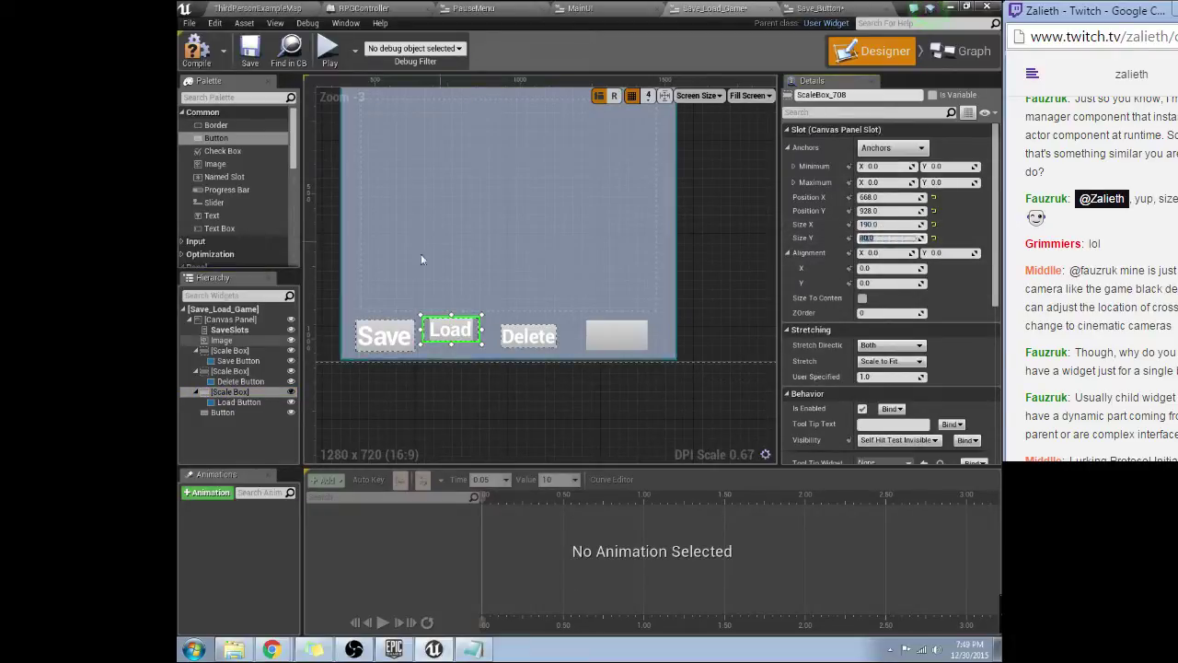
{"action": "left_click", "coordinate": [891, 361]}
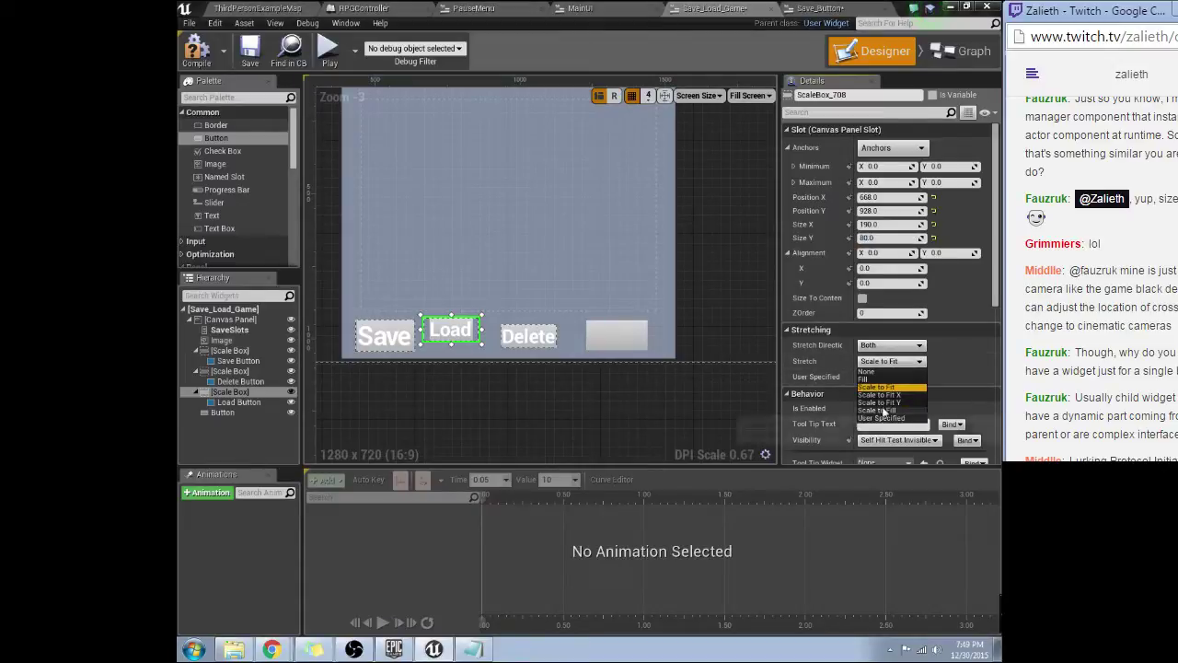
{"action": "left_click", "coordinate": [881, 409]}
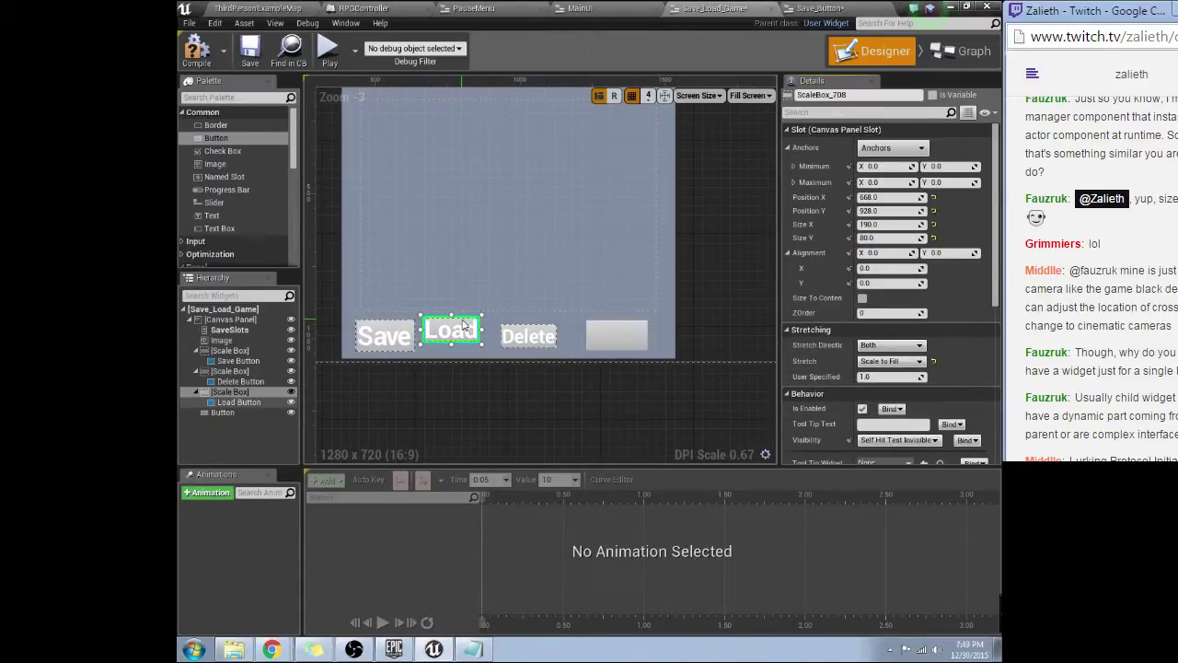
Step: Size the Save Scale Box to 190 by 80 with Scale to Fill and reposition it in the row
{"action": "left_click_drag", "start_coordinate": [467, 328], "coordinate": [472, 332]}
{"action": "left_click", "coordinate": [400, 332]}
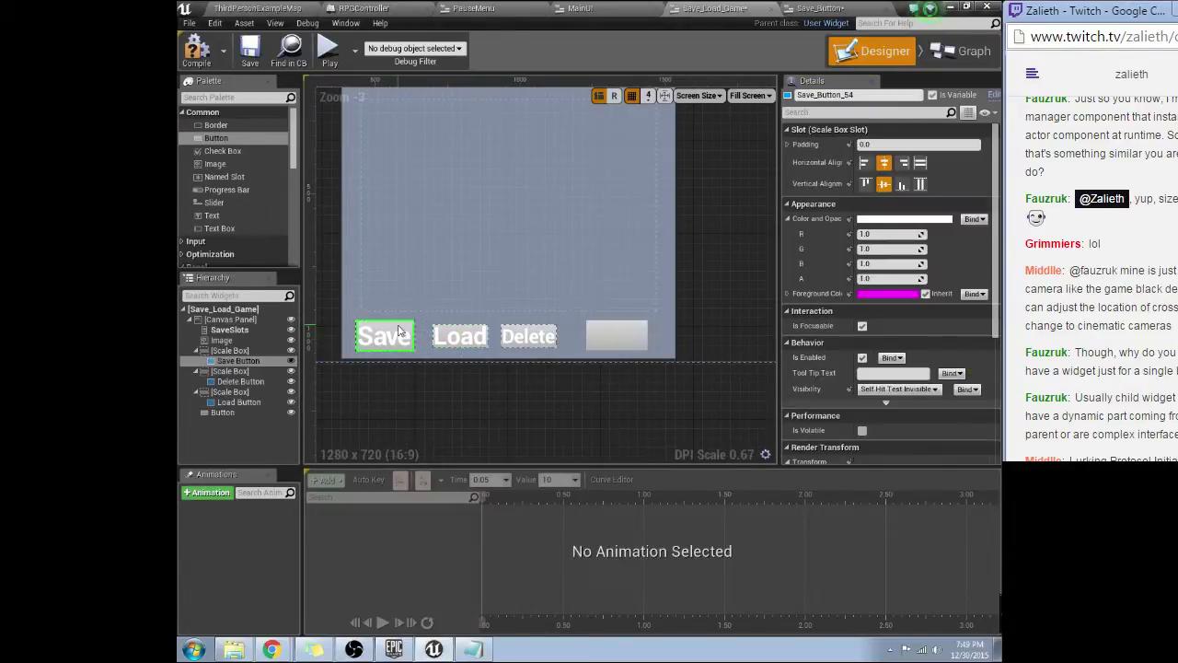
{"action": "left_click", "coordinate": [230, 351]}
{"action": "left_click", "coordinate": [884, 225]}
{"action": "type", "text": "190"}
{"action": "key", "text": "Tab"}
{"action": "type", "text": "80"}
{"action": "key", "text": "Tab"}
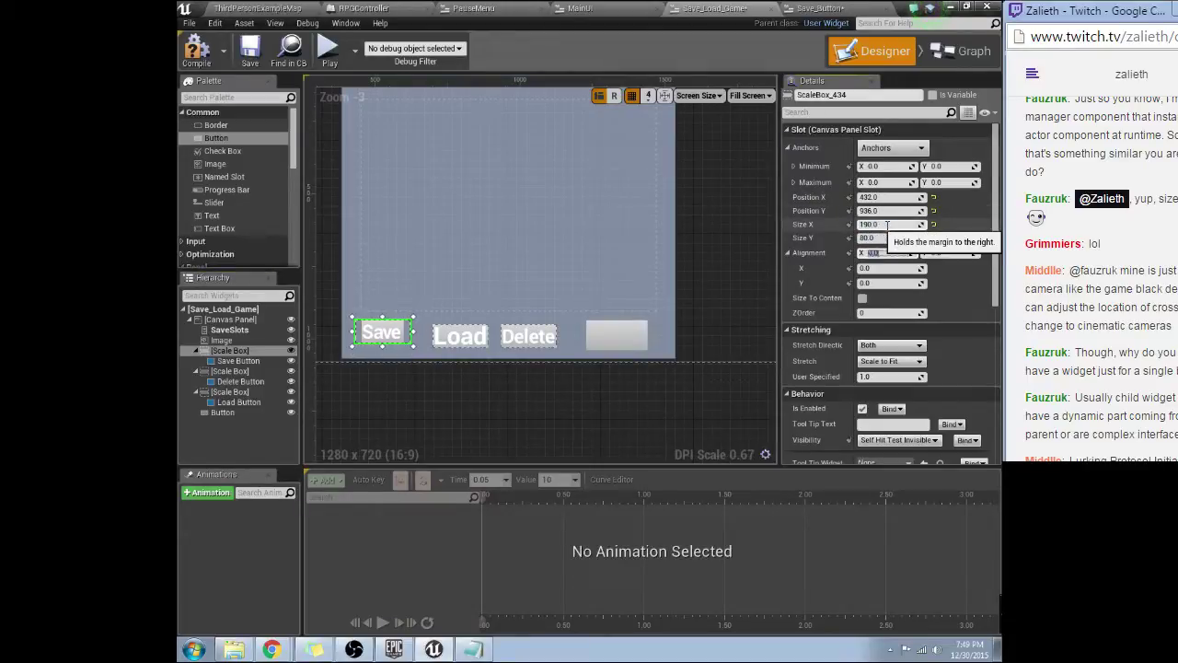
{"action": "left_click", "coordinate": [891, 361]}
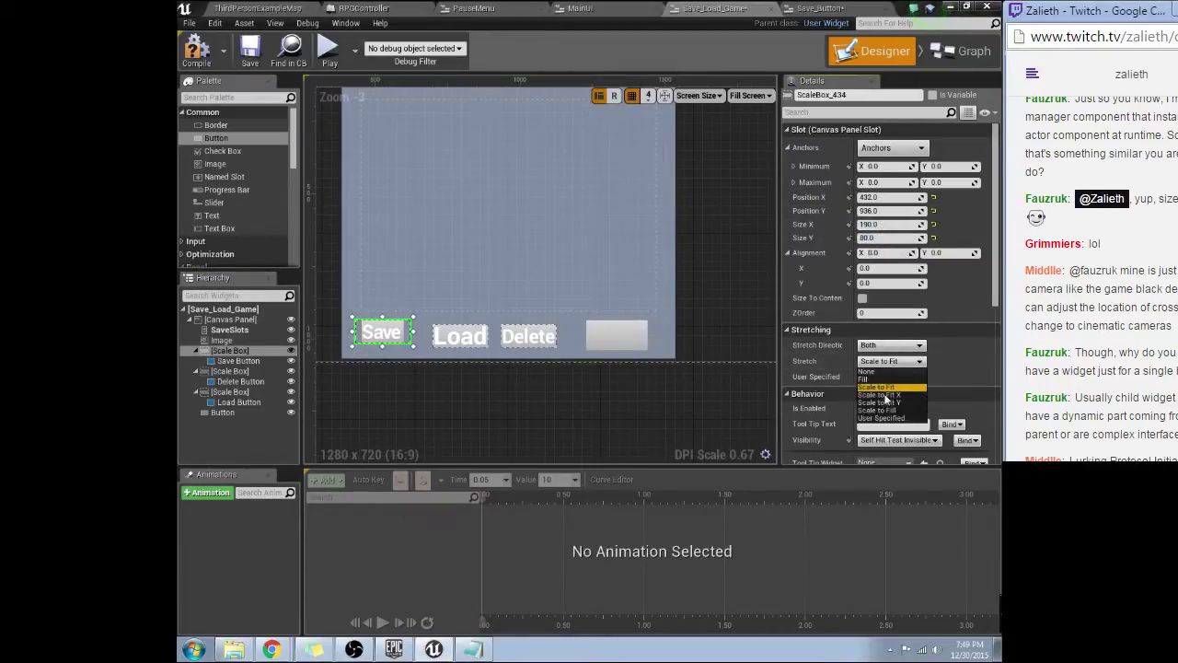
{"action": "left_click", "coordinate": [881, 410]}
{"action": "left_click_drag", "start_coordinate": [395, 331], "coordinate": [405, 337]}
Step: Give the empty fourth button a 190 width, shift it along the row, and adjust Delete's position
{"action": "left_click", "coordinate": [635, 334]}
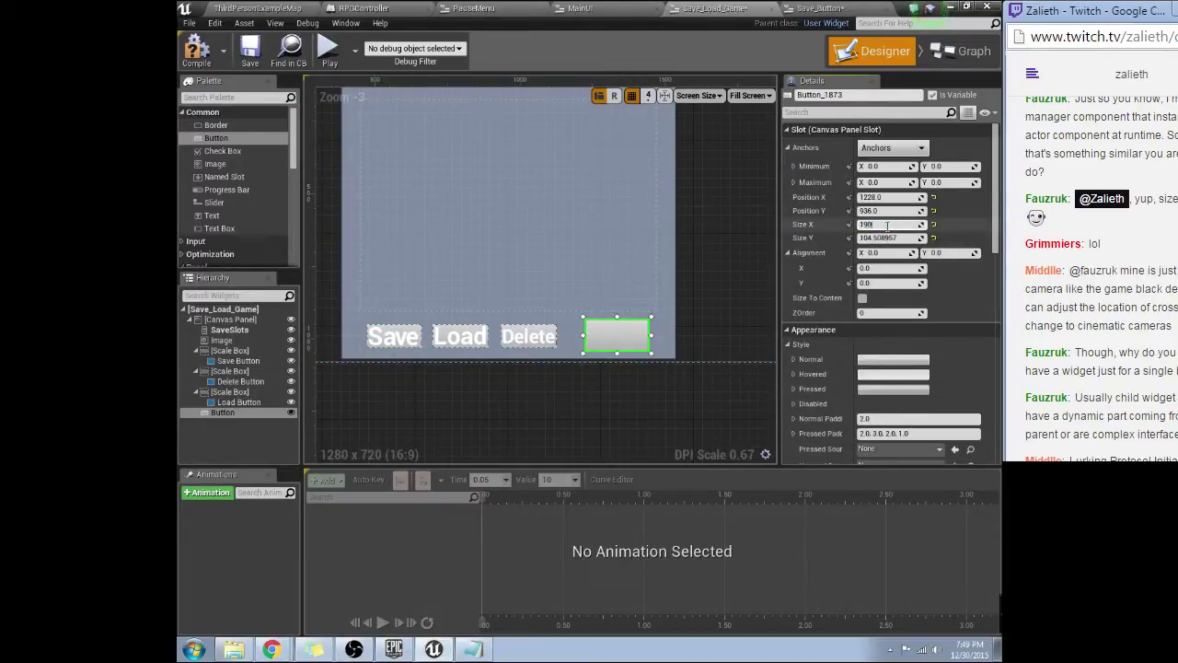
{"action": "key", "text": "Tab"}
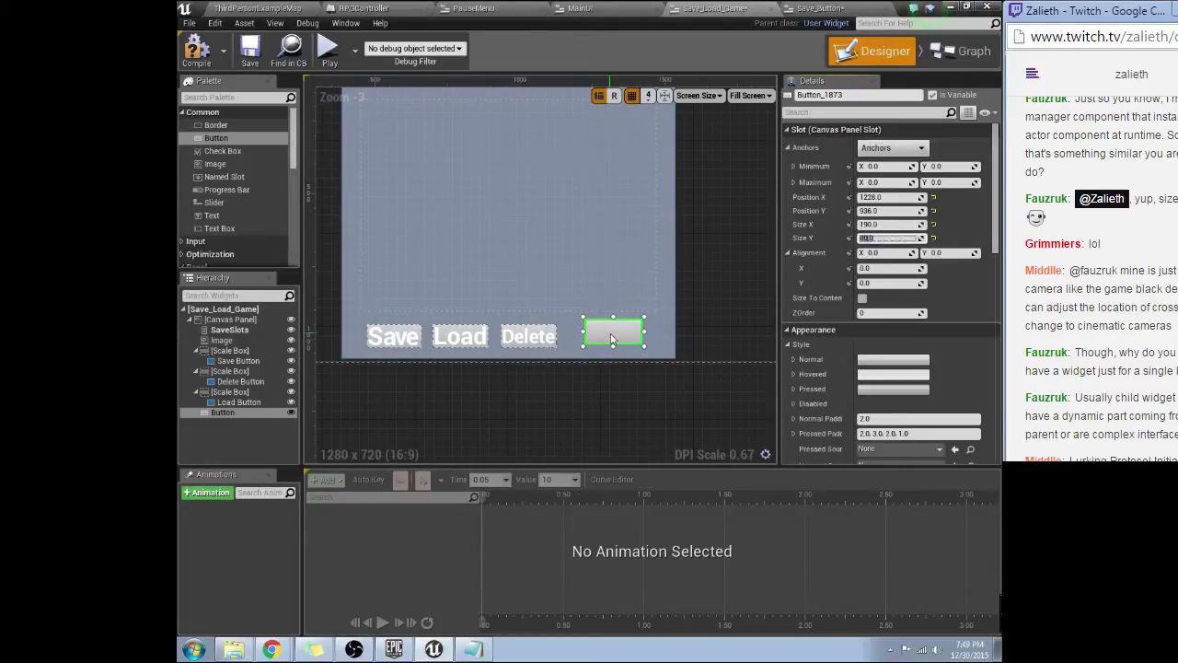
{"action": "left_click_drag", "start_coordinate": [613, 336], "coordinate": [628, 334]}
{"action": "left_click", "coordinate": [552, 333]}
{"action": "mouse_move", "coordinate": [550, 335]}
{"action": "left_mouse_down"}
{"action": "mouse_move", "coordinate": [559, 332]}
{"action": "mouse_move", "coordinate": [543, 338]}
{"action": "left_mouse_up"}
{"action": "left_click", "coordinate": [517, 339]}
Step: Slide the Save Scale Box slightly left and the Load Scale Box slightly right to even the spacing
{"action": "left_click", "coordinate": [463, 334]}
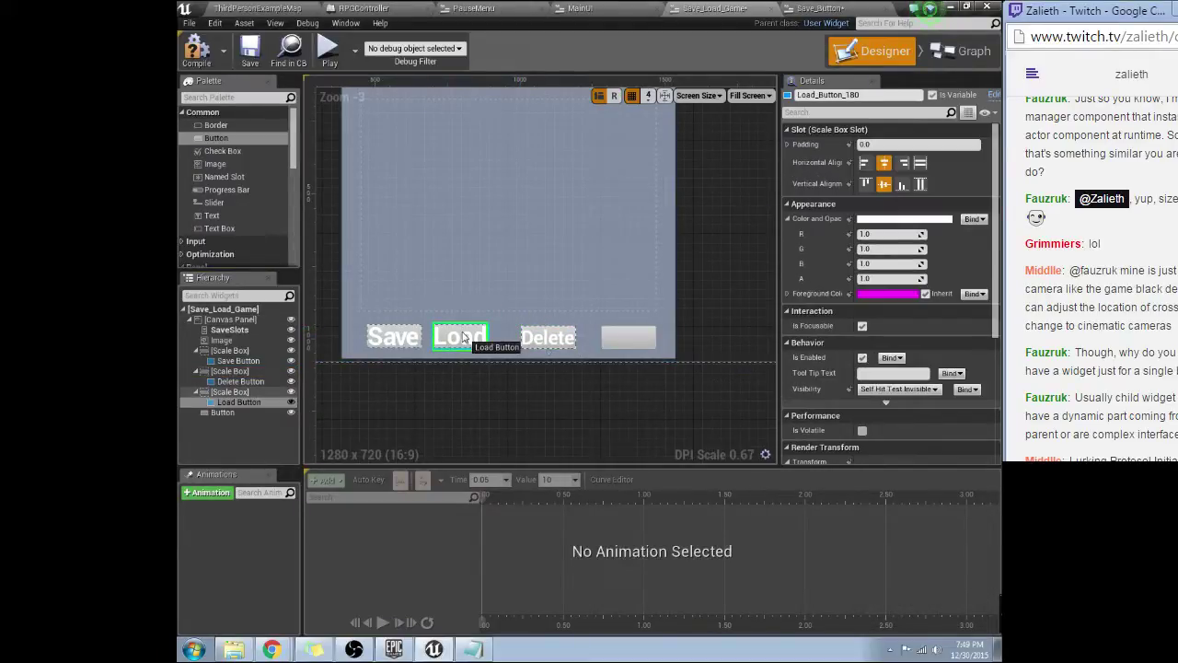
{"action": "left_click", "coordinate": [394, 336]}
{"action": "left_click", "coordinate": [230, 350]}
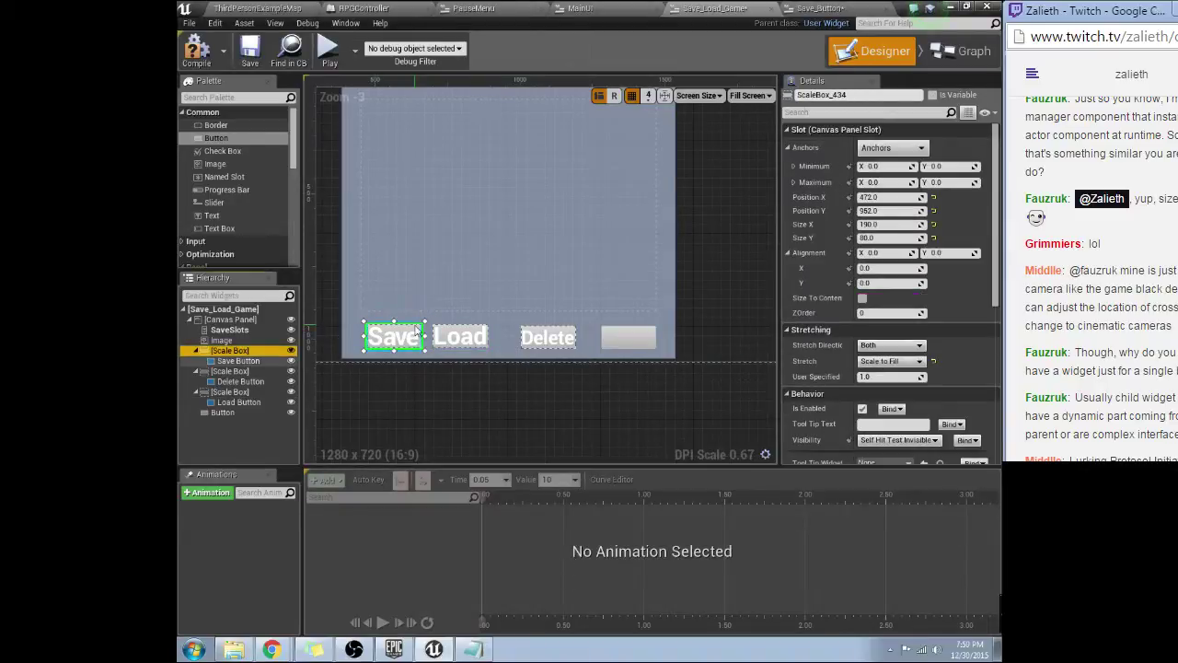
{"action": "mouse_move", "coordinate": [416, 332]}
{"action": "left_mouse_down"}
{"action": "mouse_move", "coordinate": [425, 337]}
{"action": "mouse_move", "coordinate": [414, 334]}
{"action": "left_mouse_up"}
{"action": "key", "text": "ctrl+z"}
{"action": "left_click", "coordinate": [232, 351]}
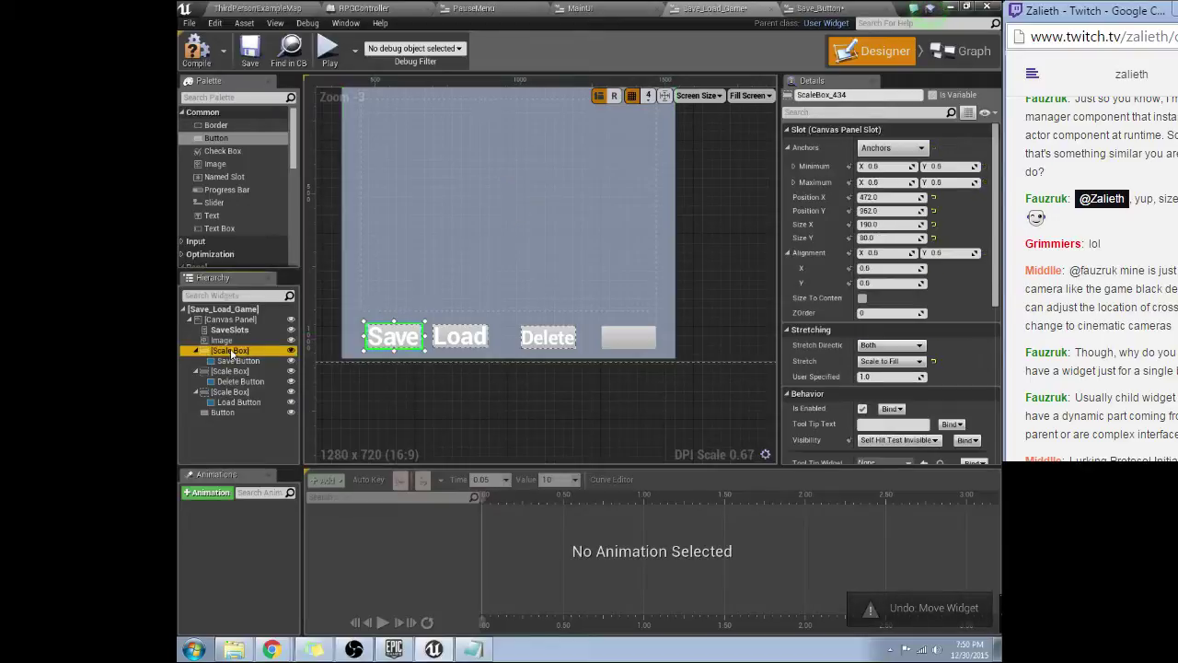
{"action": "left_click_drag", "start_coordinate": [409, 338], "coordinate": [400, 337]}
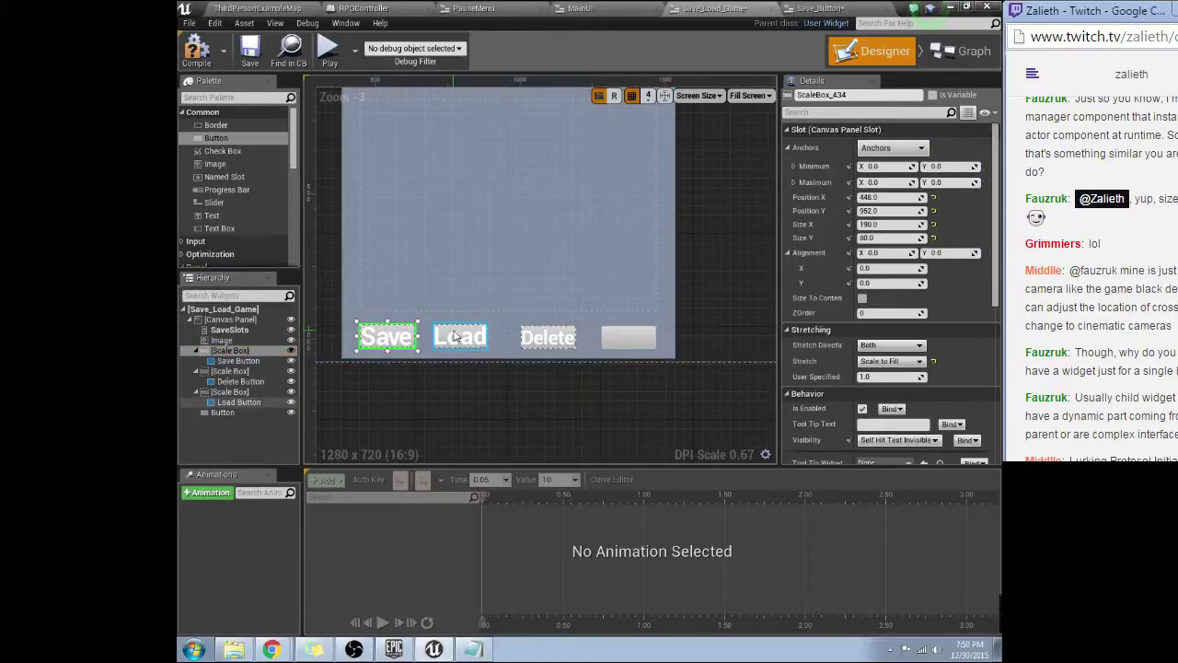
{"action": "left_click", "coordinate": [455, 337]}
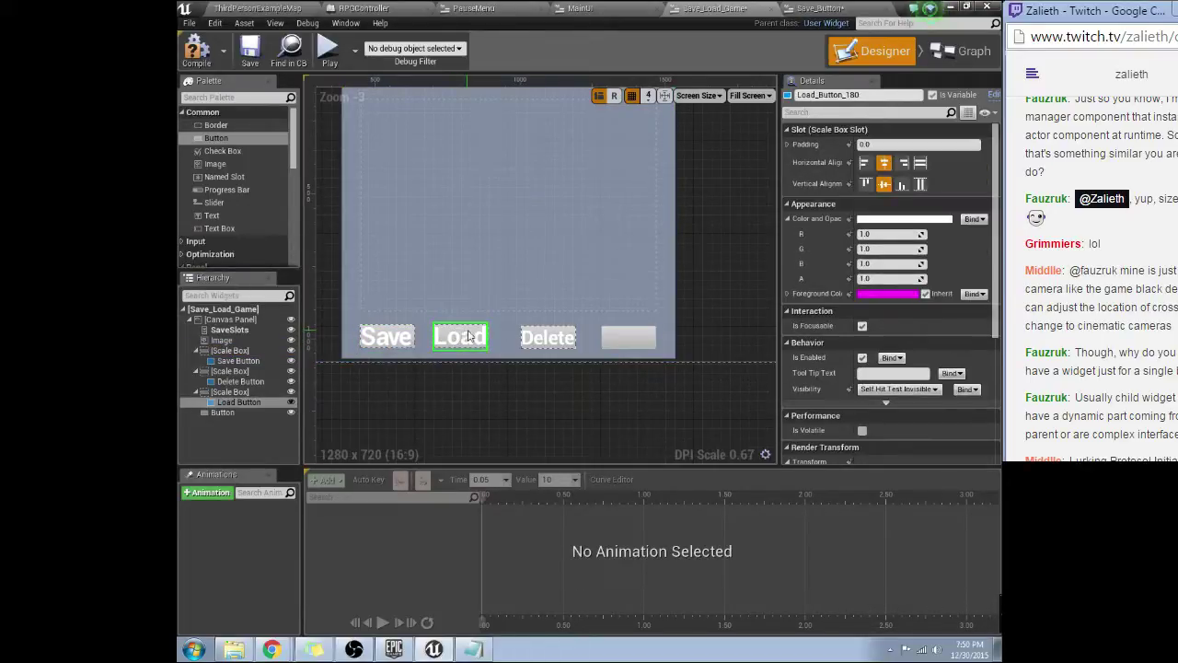
{"action": "left_click", "coordinate": [232, 391]}
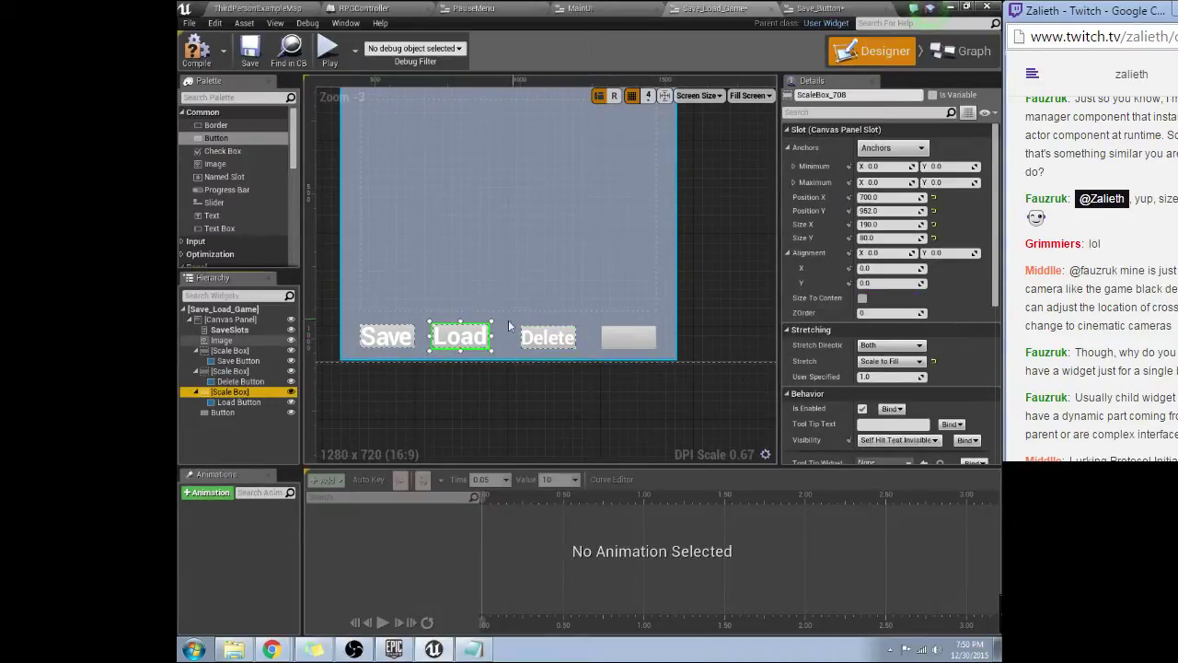
{"action": "left_click_drag", "start_coordinate": [461, 335], "coordinate": [473, 335]}
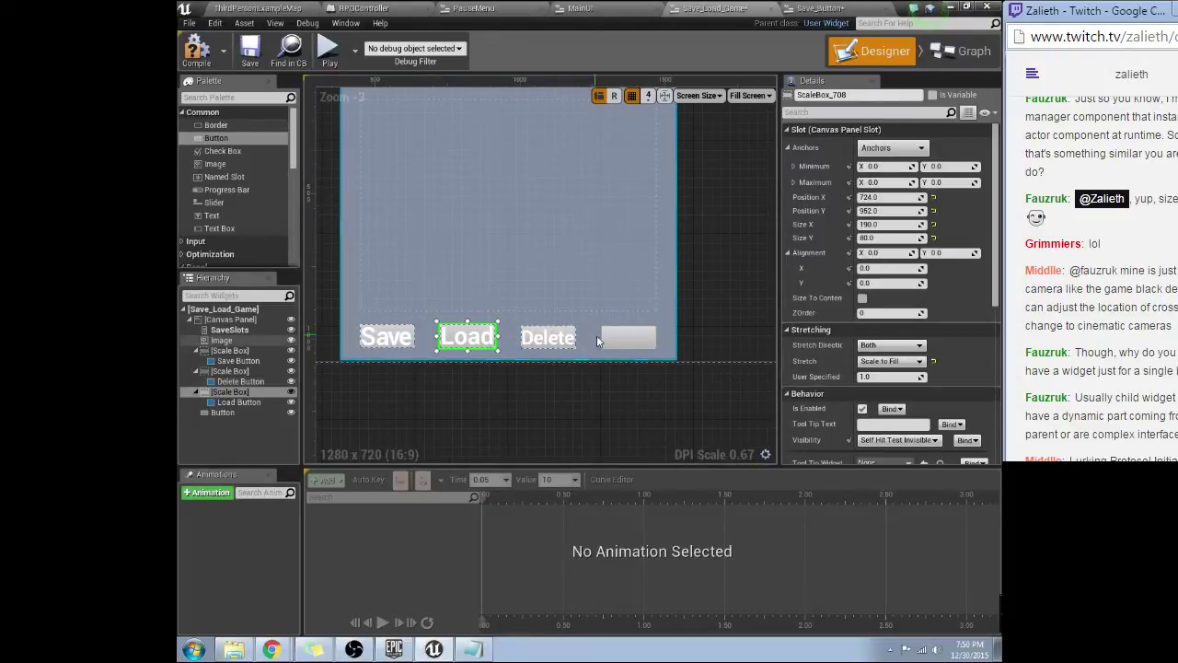
Step: Place a Text block from the Palette inside the empty fourth button
{"action": "left_click", "coordinate": [565, 339]}
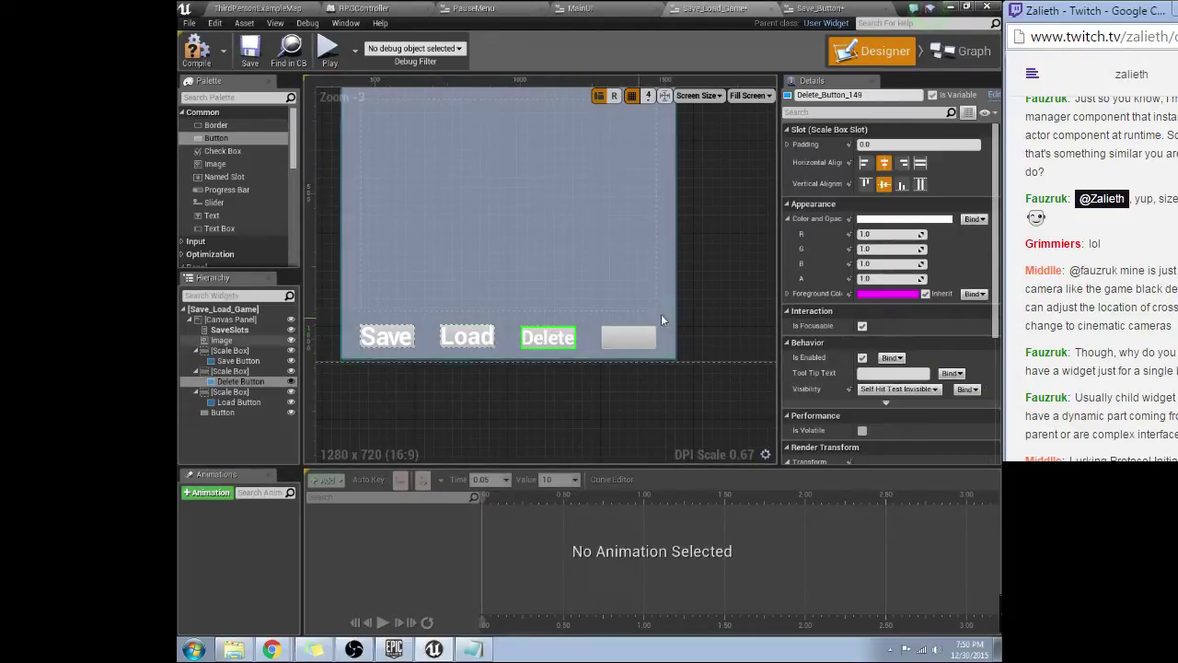
{"action": "left_click", "coordinate": [241, 371]}
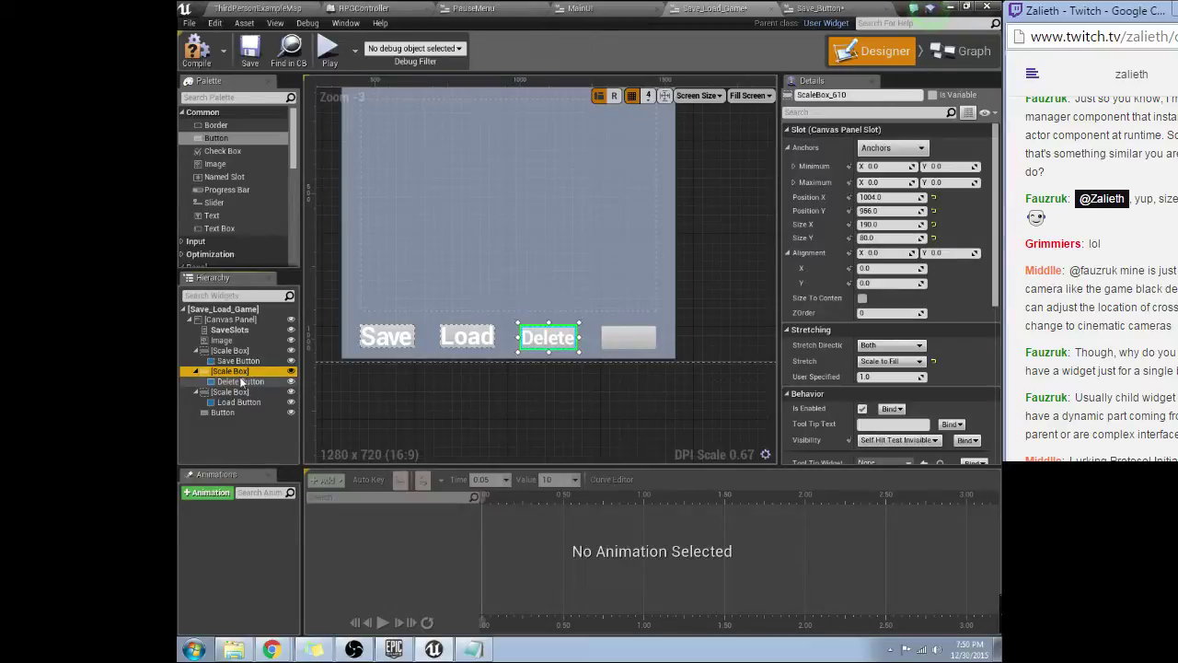
{"action": "left_click", "coordinate": [232, 392]}
{"action": "left_click", "coordinate": [620, 341]}
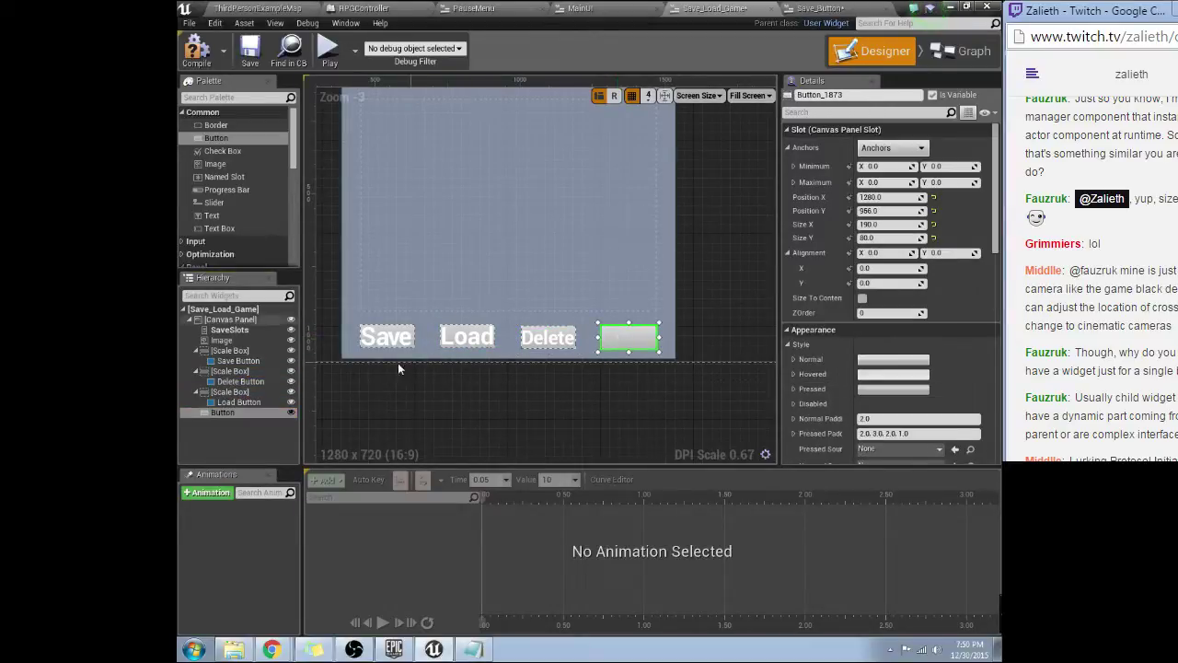
{"action": "left_click_drag", "start_coordinate": [211, 215], "coordinate": [639, 337]}
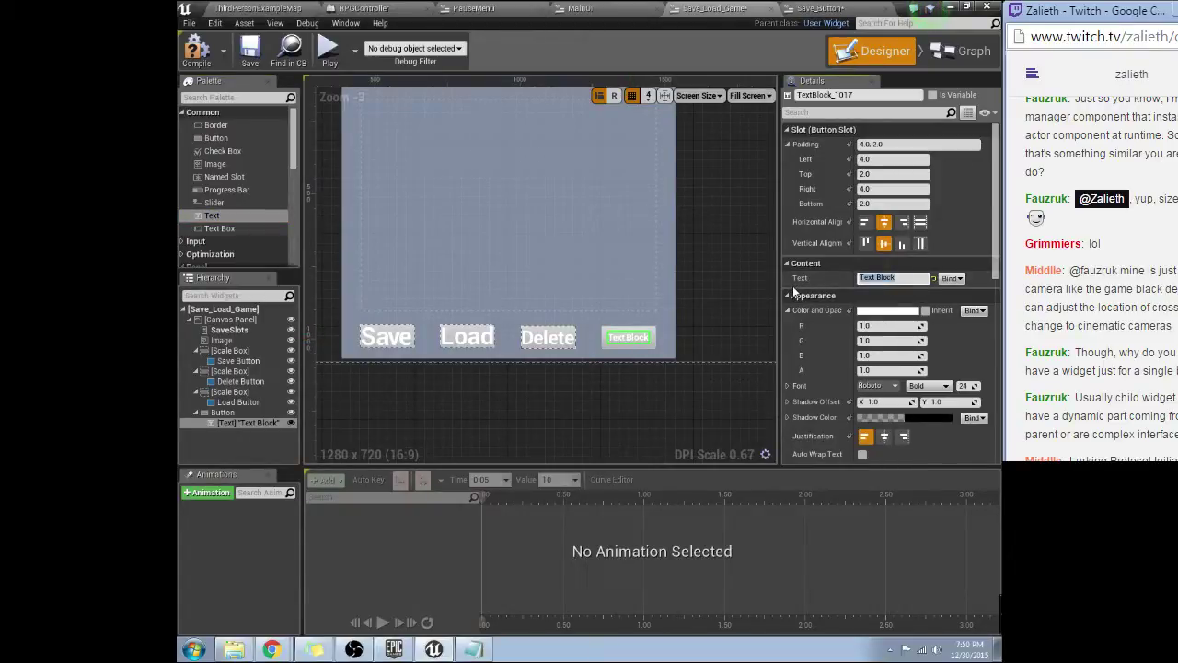
Step: Change the fourth button's label to 'Cancel' at size 32, comparing against Save_Button's font
{"action": "type", "text": "Cancel"}
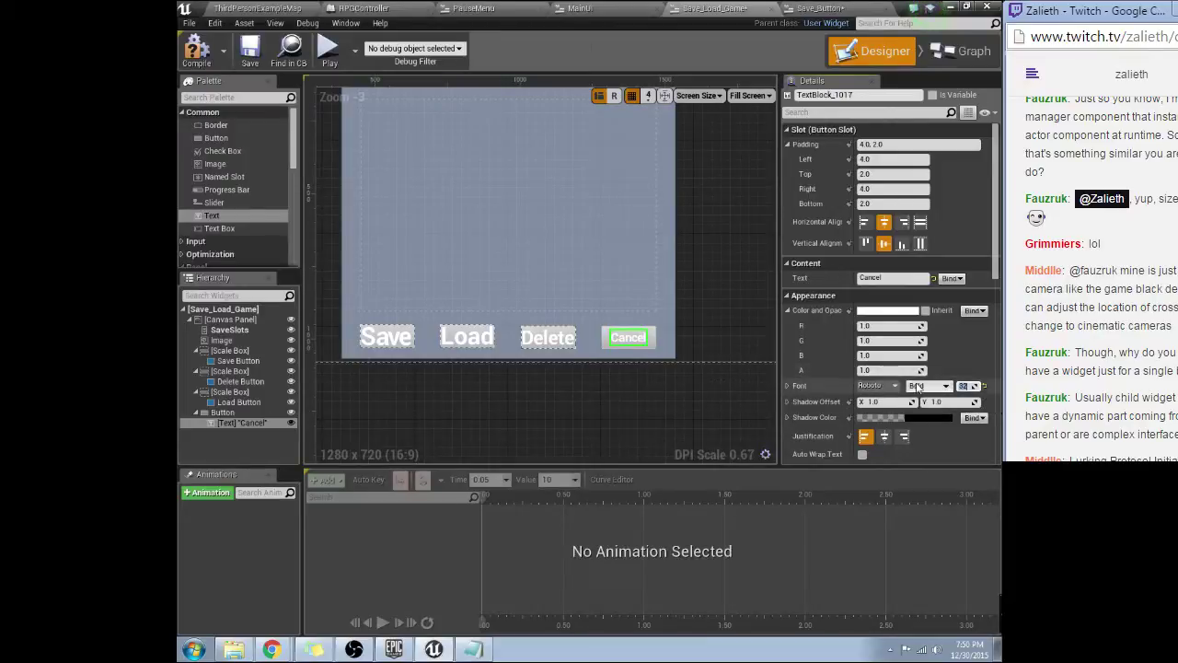
{"action": "left_click", "coordinate": [816, 9]}
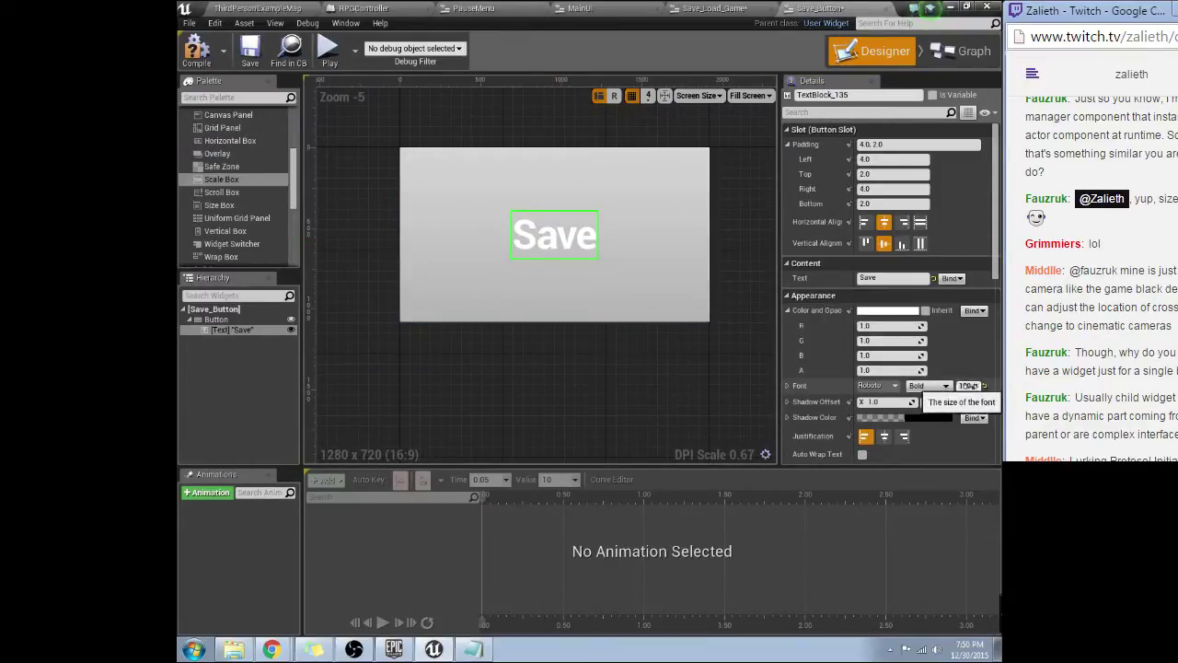
{"action": "left_click", "coordinate": [716, 8]}
{"action": "left_click", "coordinate": [580, 8]}
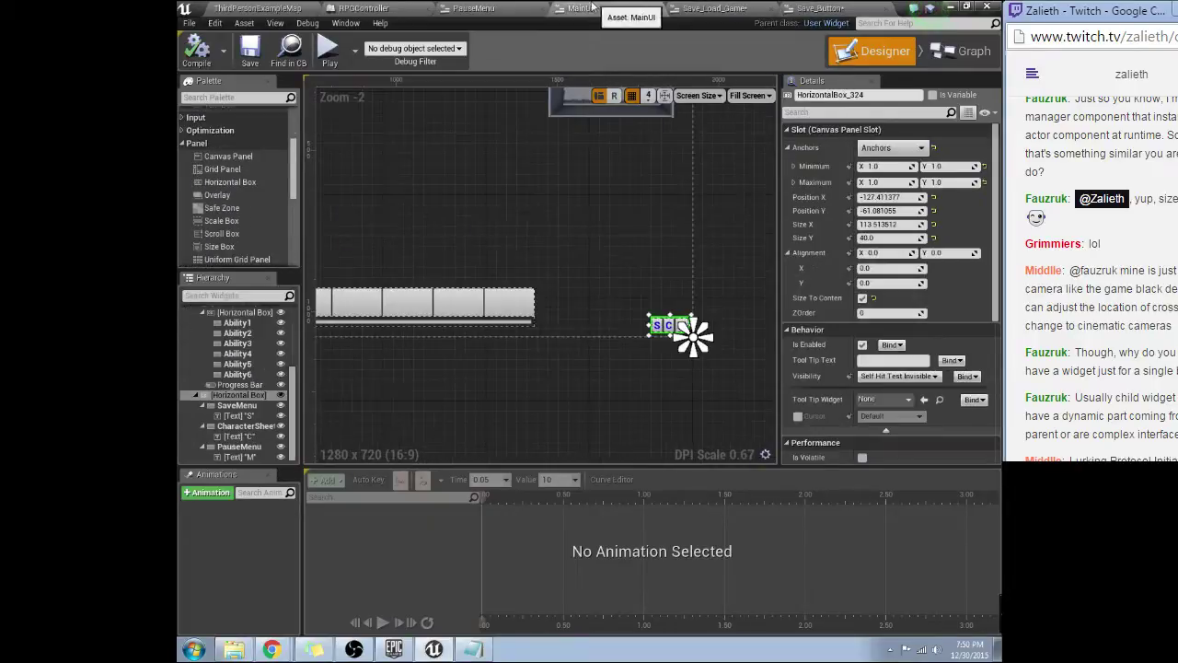
{"action": "left_click", "coordinate": [717, 8]}
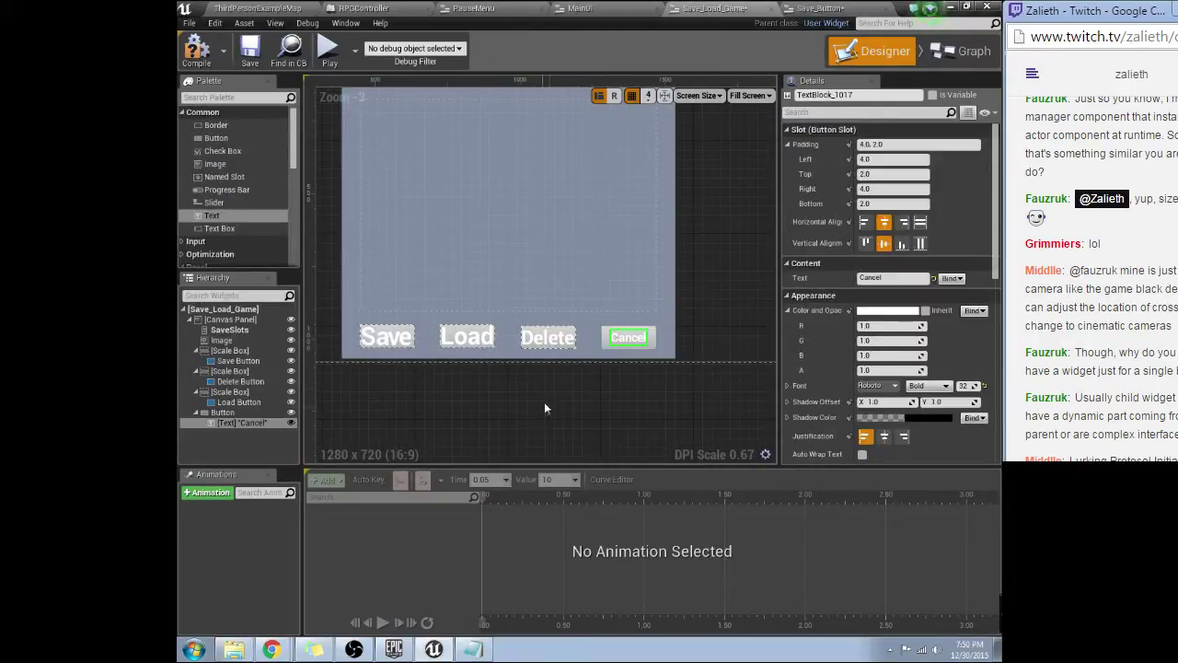
{"action": "left_click", "coordinate": [606, 337]}
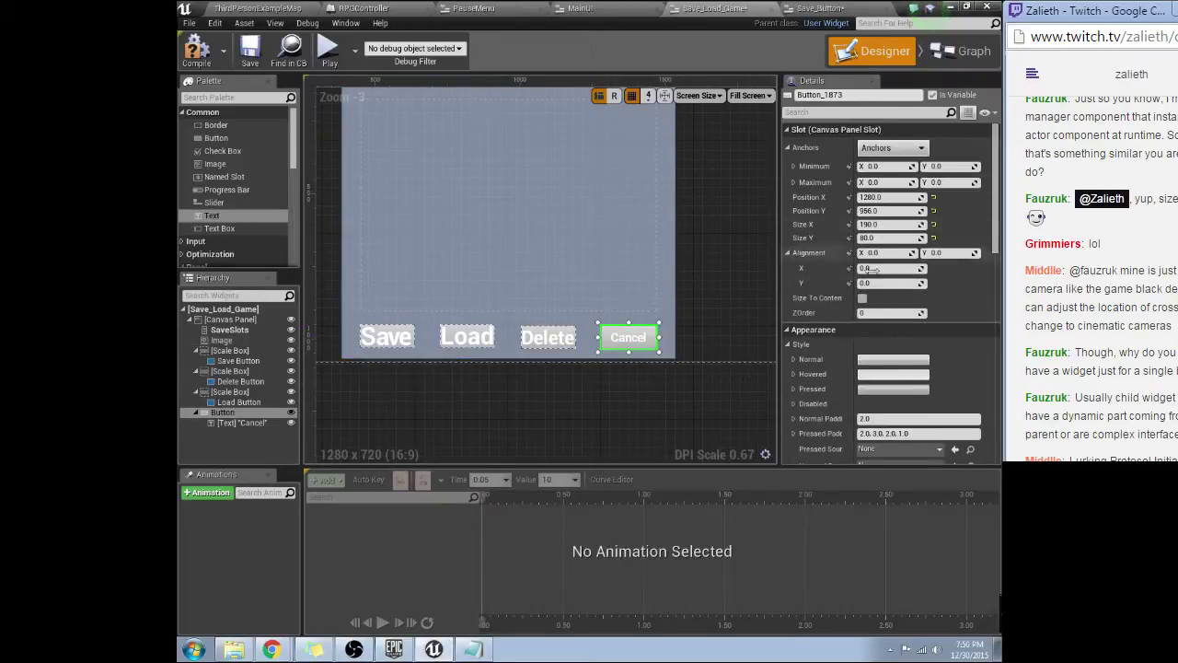
{"action": "scroll", "coordinate": [889, 295], "scroll_direction": "down", "scroll_amount": 10}
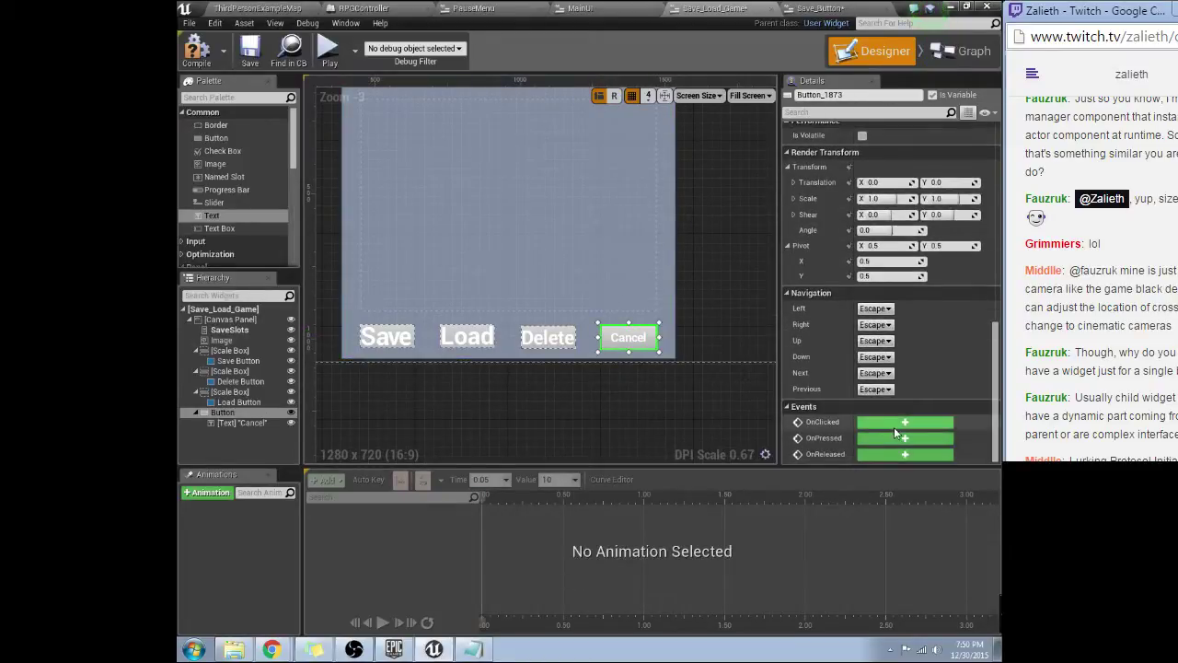
Step: Add an OnClicked event for the Cancel button and place a Cast To RPGController node
{"action": "left_click", "coordinate": [893, 423]}
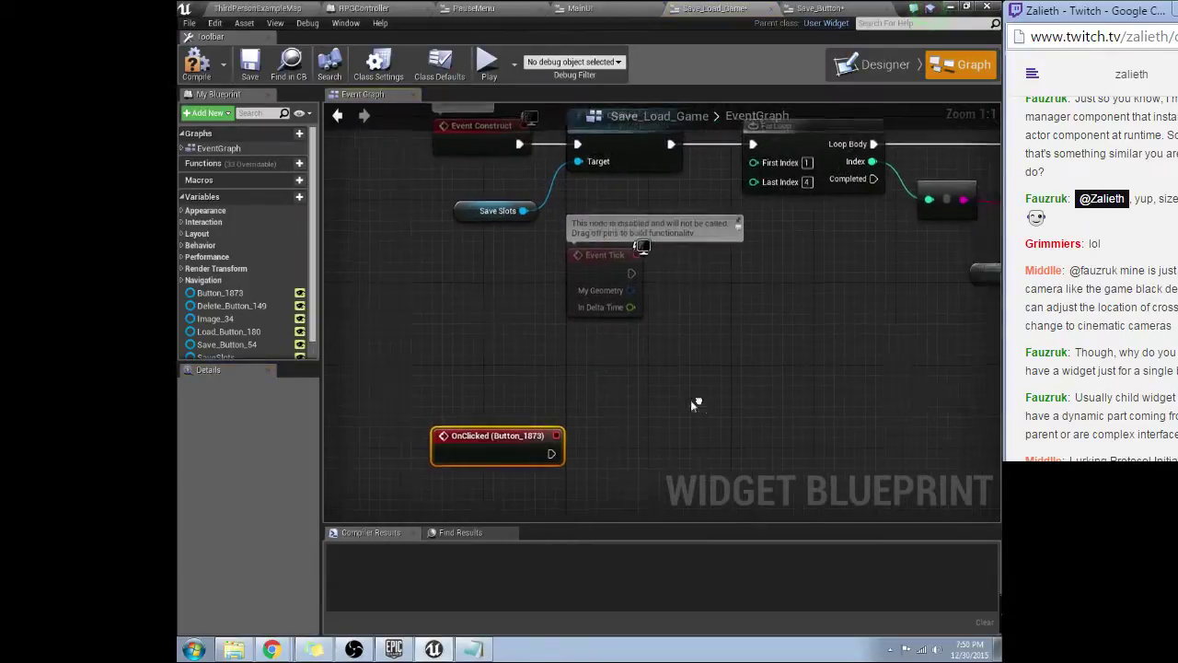
{"action": "scroll", "coordinate": [678, 399], "scroll_direction": "down", "scroll_amount": 6}
{"action": "scroll", "coordinate": [741, 363], "scroll_direction": "up", "scroll_amount": 2}
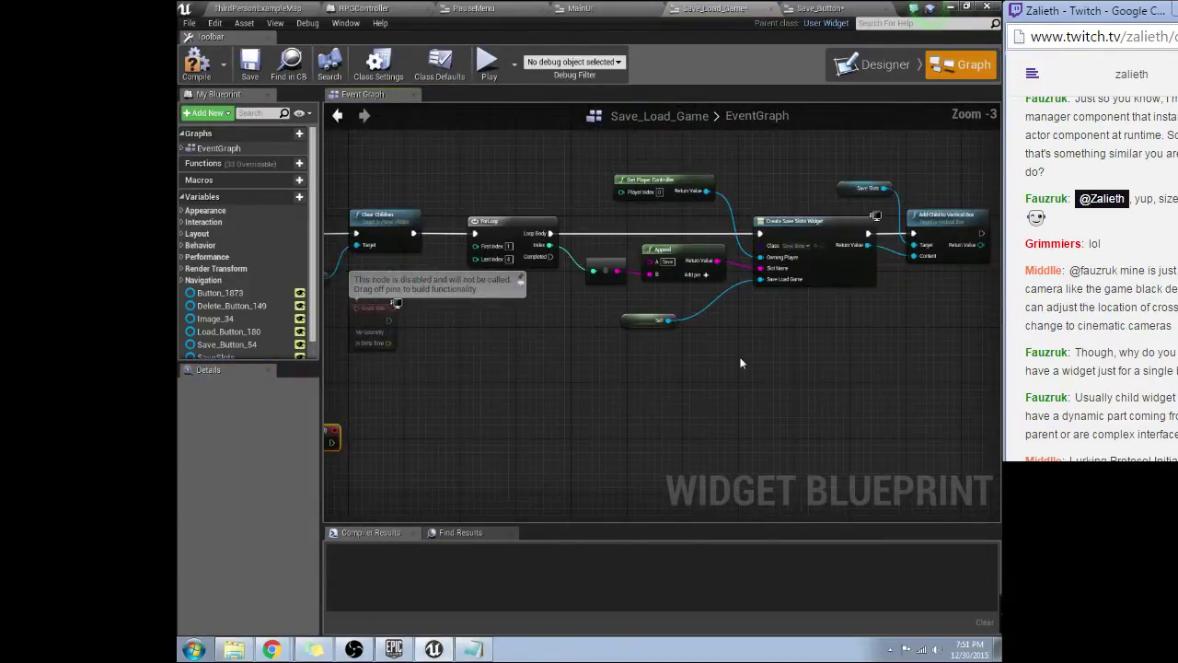
{"action": "right_click_drag", "start_coordinate": [541, 355], "coordinate": [703, 322]}
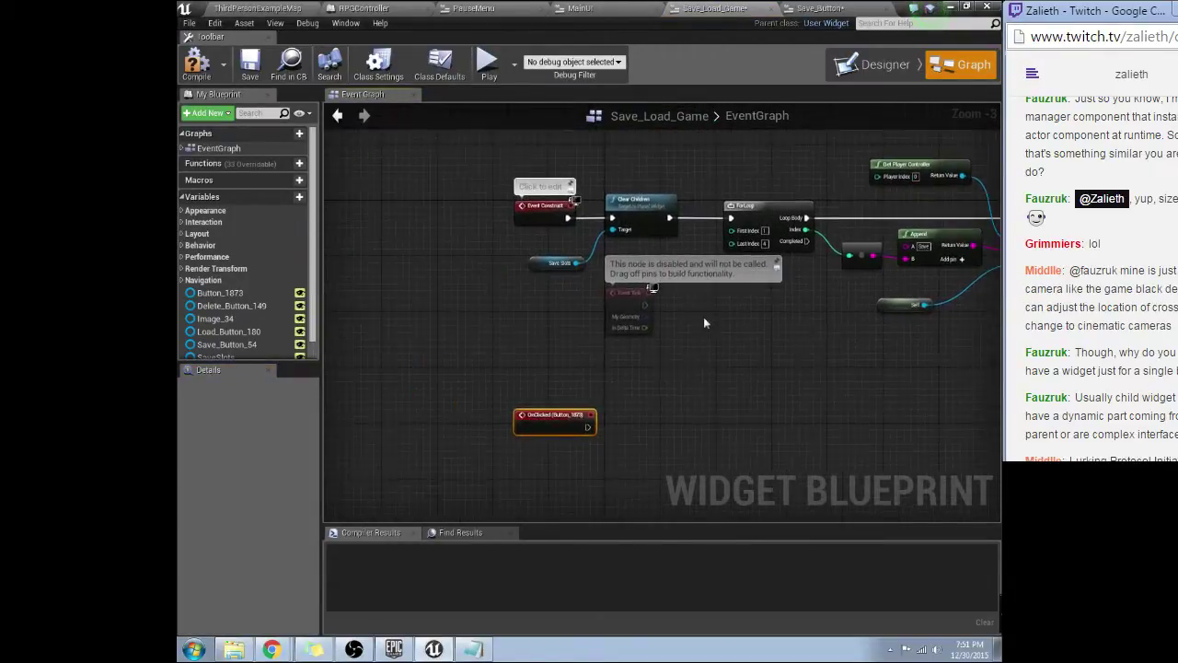
{"action": "right_click_drag", "start_coordinate": [679, 314], "coordinate": [764, 350]}
{"action": "left_click_drag", "start_coordinate": [561, 205], "coordinate": [664, 262]}
{"action": "type", "text": "cst"}
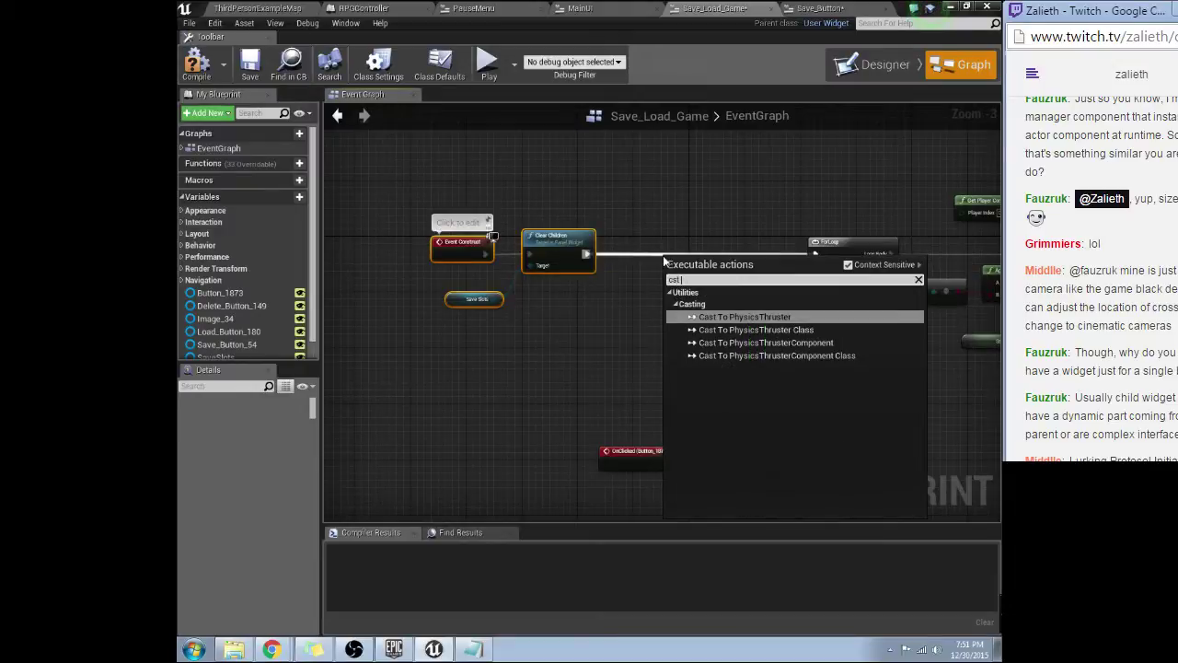
{"action": "key", "text": "BackSpace"}
{"action": "key", "text": "BackSpace"}
{"action": "type", "text": "ast to rpg"}
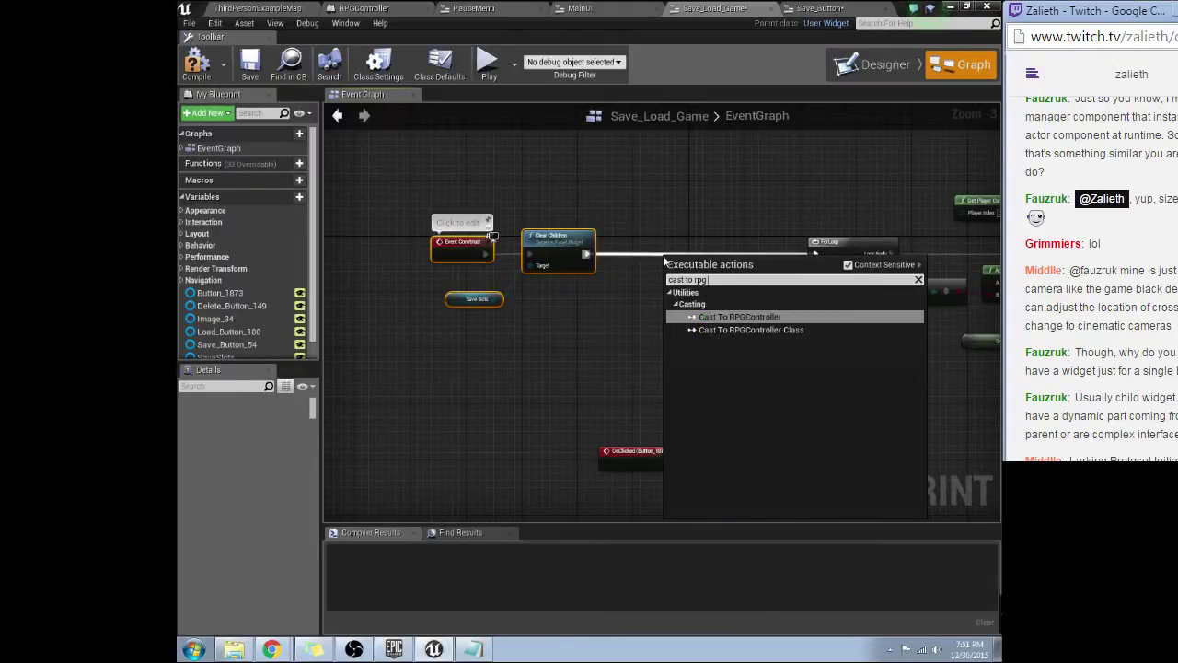
{"action": "key", "text": "Return"}
Step: Feed Get Player Controller into the cast's Object input and tidy the node chain
{"action": "left_click_drag", "start_coordinate": [686, 263], "coordinate": [590, 306]}
{"action": "type", "text": "get controll"}
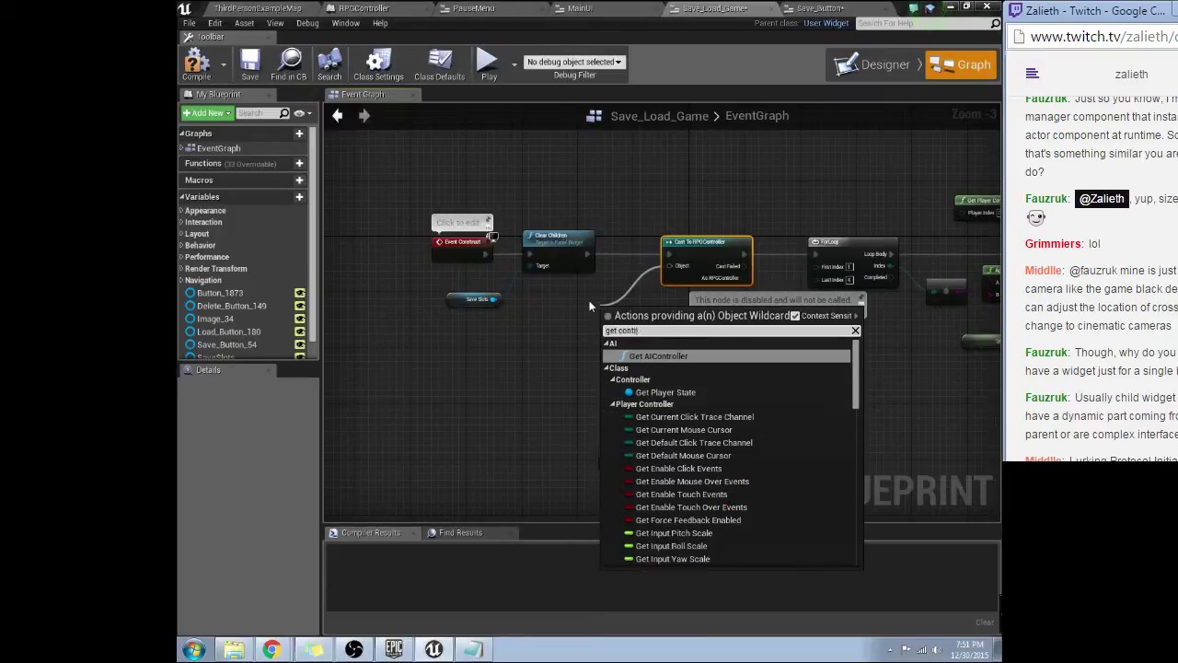
{"action": "key", "text": "BackSpace"}
{"action": "key", "text": "BackSpace"}
{"action": "key", "text": "BackSpace"}
{"action": "key", "text": "BackSpace"}
{"action": "key", "text": "BackSpace"}
{"action": "key", "text": "BackSpace"}
{"action": "key", "text": "BackSpace"}
{"action": "key", "text": "BackSpace"}
{"action": "type", "text": "player"}
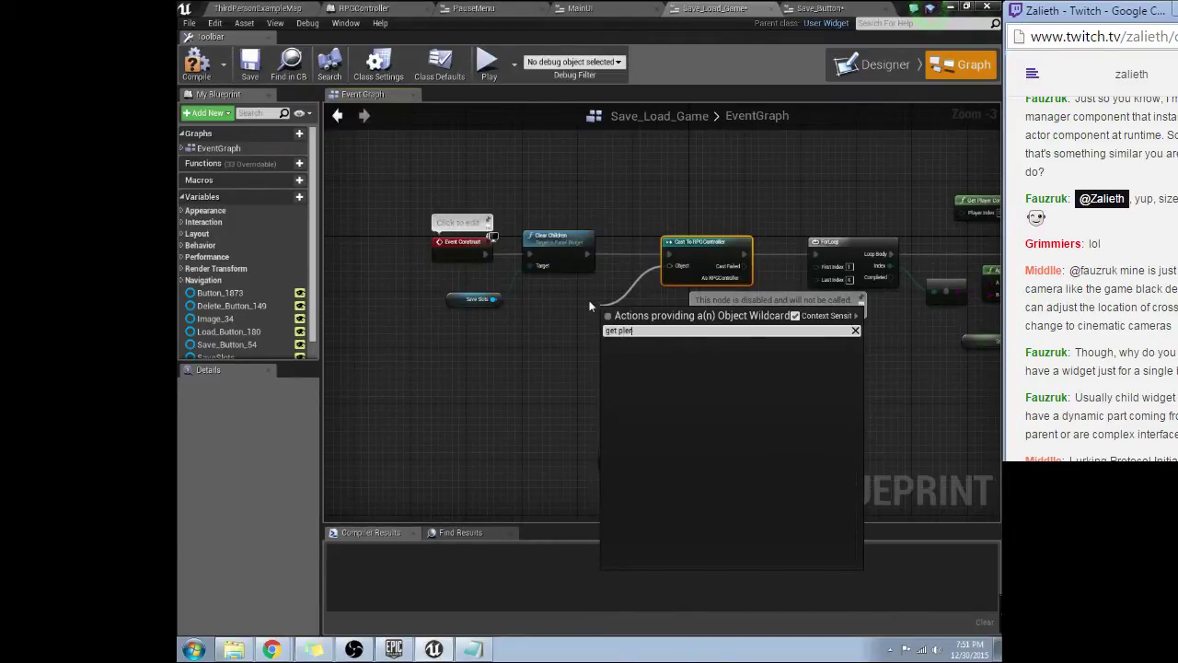
{"action": "type", "text": " con"}
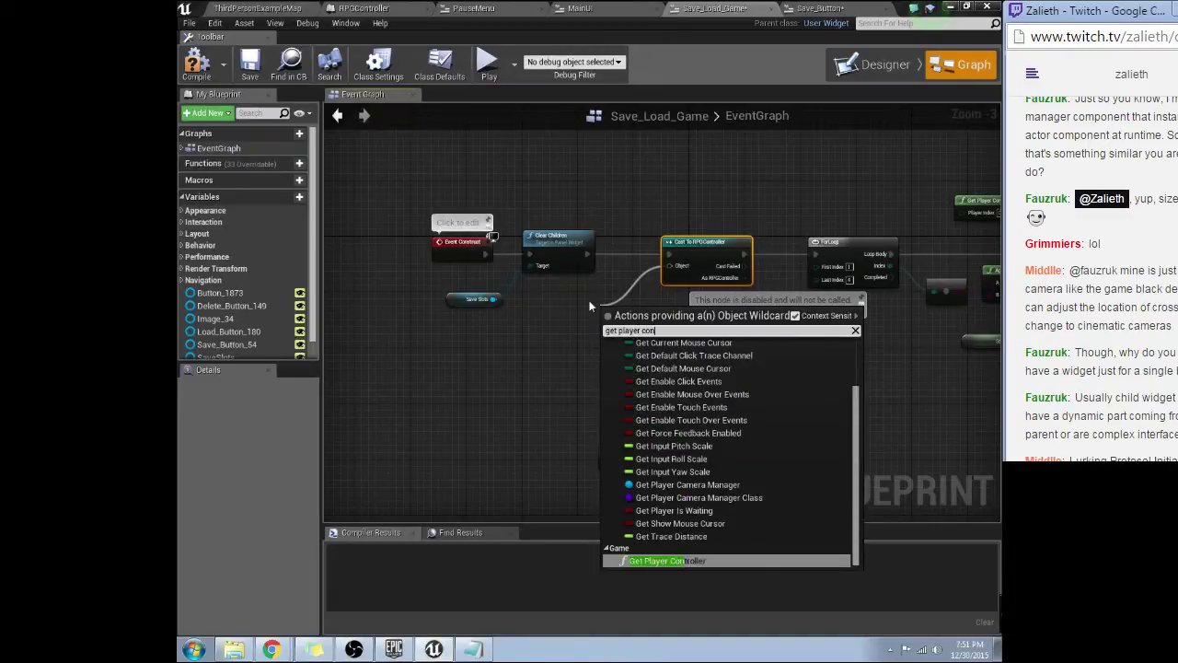
{"action": "key", "text": "Return"}
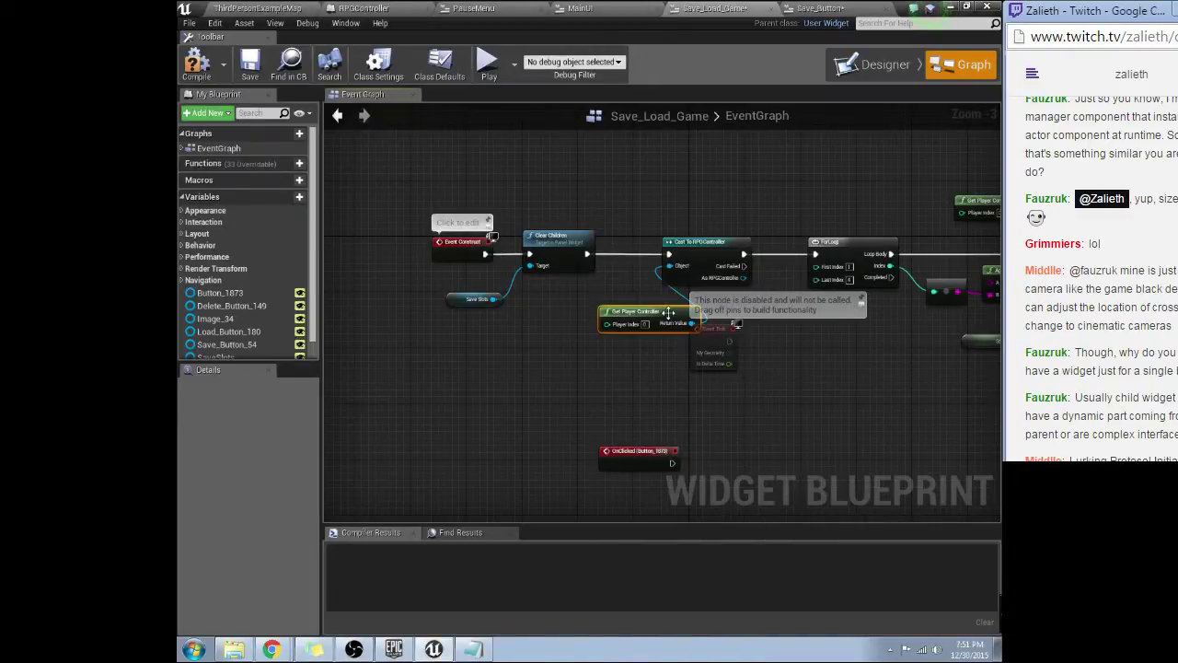
{"action": "left_click_drag", "start_coordinate": [669, 313], "coordinate": [609, 307]}
{"action": "right_click", "coordinate": [722, 308]}
{"action": "left_click", "coordinate": [667, 309]}
{"action": "right_click_drag", "start_coordinate": [666, 310], "coordinate": [747, 374]}
{"action": "left_click_drag", "start_coordinate": [581, 288], "coordinate": [762, 371]}
{"action": "left_click_drag", "start_coordinate": [767, 308], "coordinate": [676, 309]}
Step: Promote the As RPGController output to a new variable named Controller
{"action": "right_click", "coordinate": [728, 330]}
{"action": "left_click", "coordinate": [764, 347]}
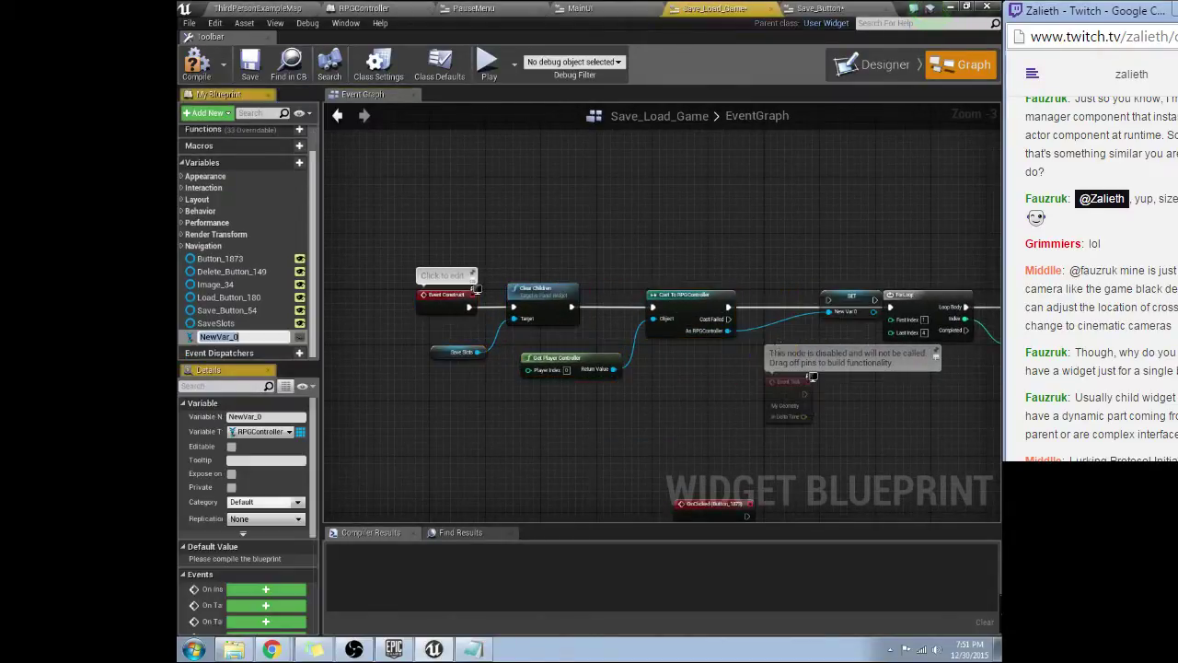
{"action": "left_click_drag", "start_coordinate": [847, 301], "coordinate": [789, 306]}
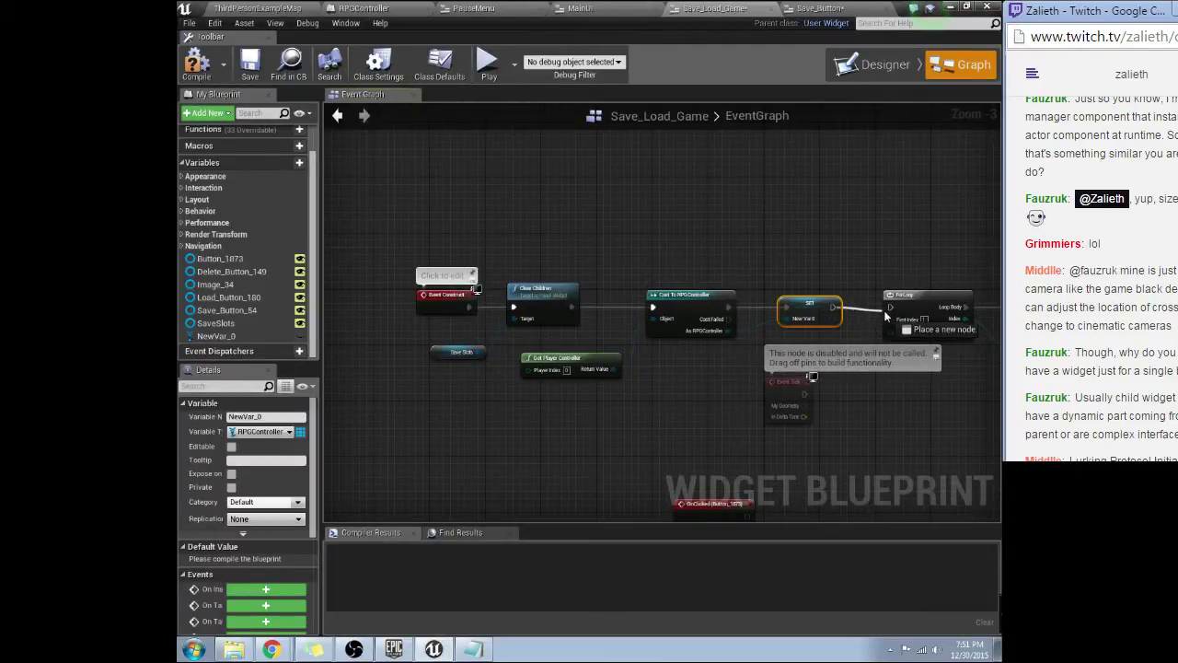
{"action": "left_click", "coordinate": [247, 417]}
{"action": "type", "text": "Controller"}
{"action": "key", "text": "Return"}
Step: Delete the disabled node and wire OnClicked into a Save Menu call on Controller
{"action": "right_click_drag", "start_coordinate": [800, 408], "coordinate": [633, 318]}
{"action": "left_click", "coordinate": [738, 330]}
{"action": "key", "text": "Delete"}
{"action": "left_click_drag", "start_coordinate": [215, 336], "coordinate": [671, 423]}
{"action": "left_click", "coordinate": [578, 458]}
{"action": "type", "text": "save"}
{"action": "key", "text": "Return"}
{"action": "left_click_drag", "start_coordinate": [711, 432], "coordinate": [602, 415]}
{"action": "left_click", "coordinate": [257, 8]}
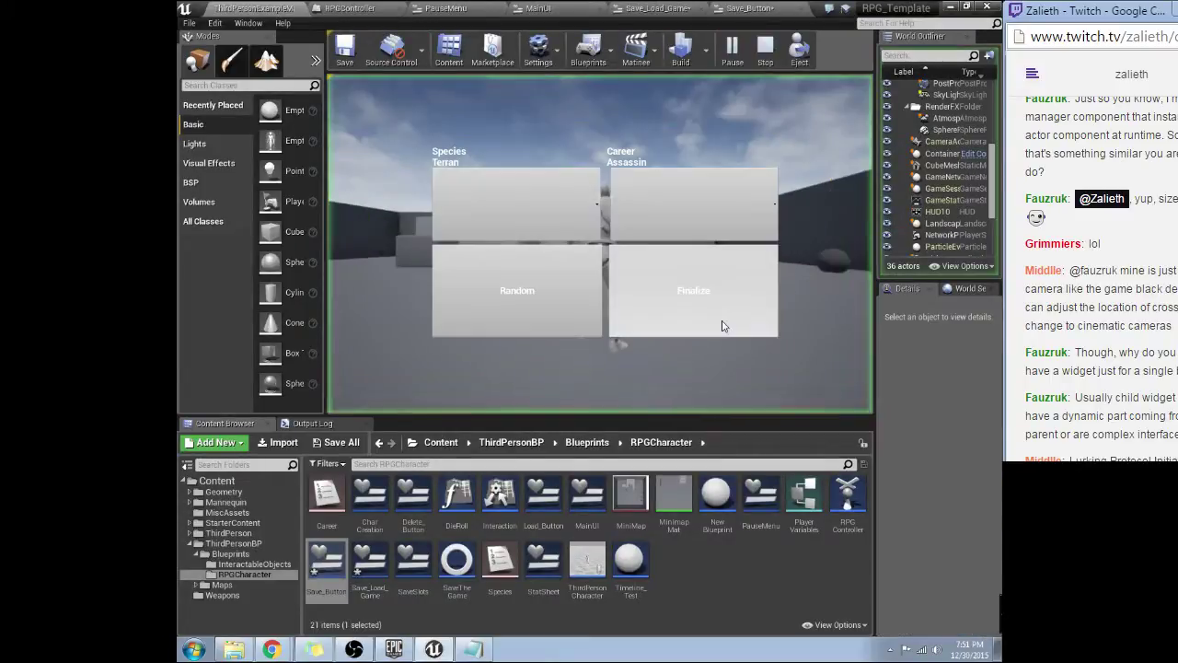
Step: Play the level, open the pause menu with P, open Save/Load, then cancel the slot menu
{"action": "left_click", "coordinate": [723, 320]}
{"action": "key", "text": "p"}
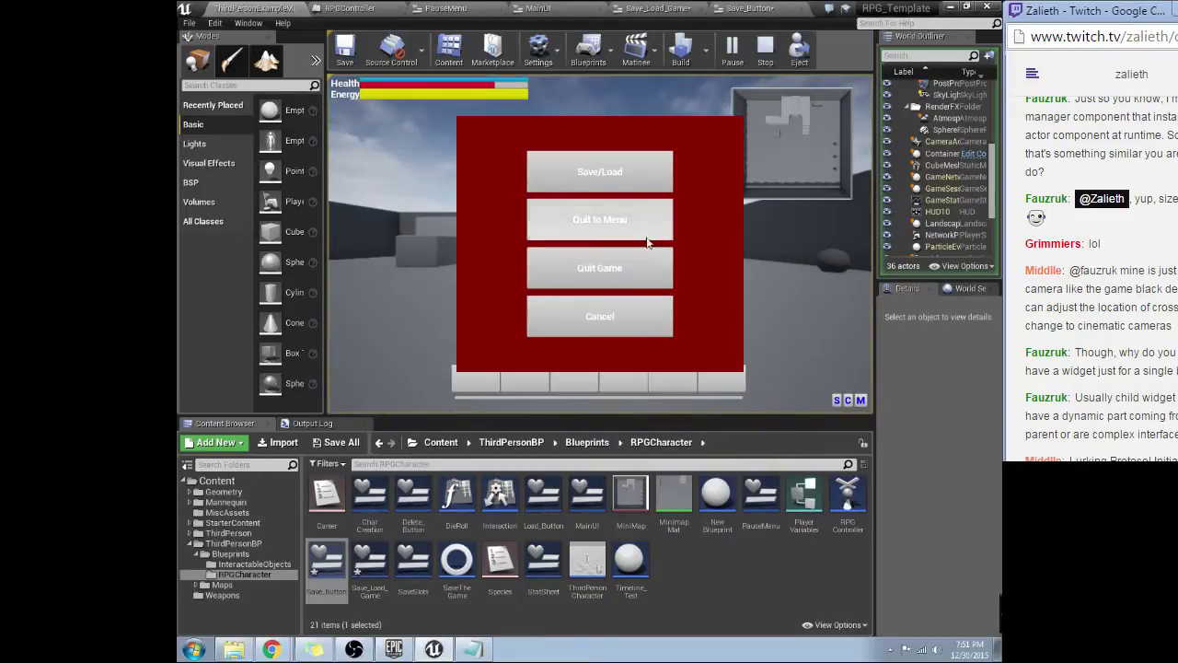
{"action": "left_click", "coordinate": [600, 214]}
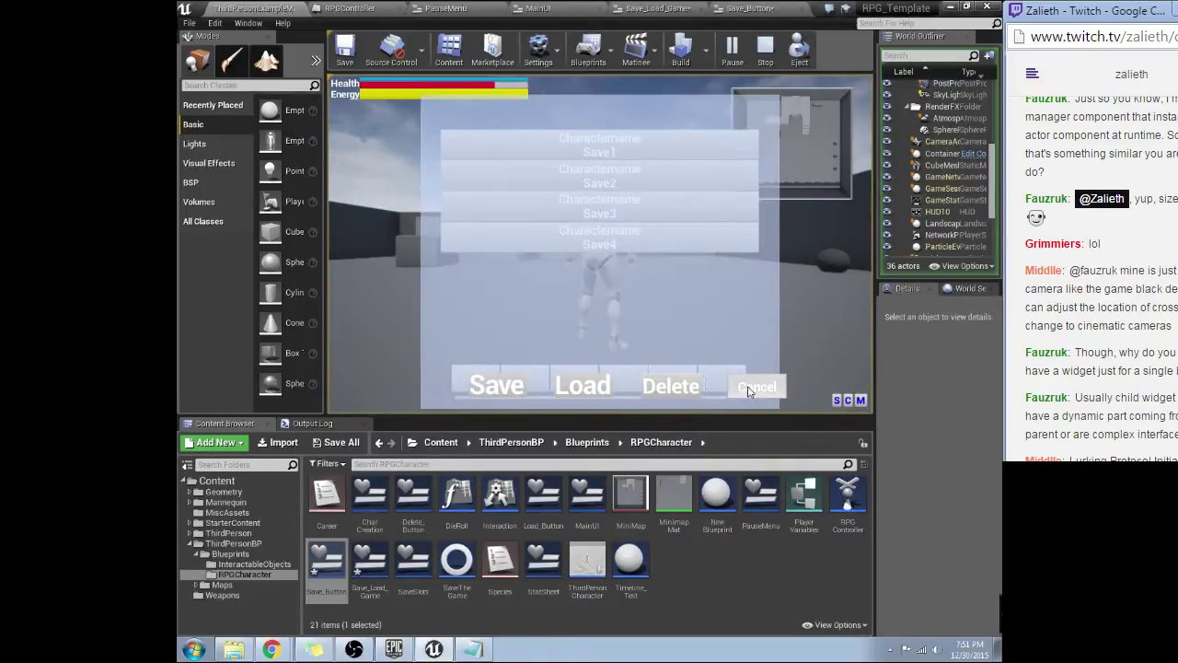
{"action": "left_click", "coordinate": [750, 390]}
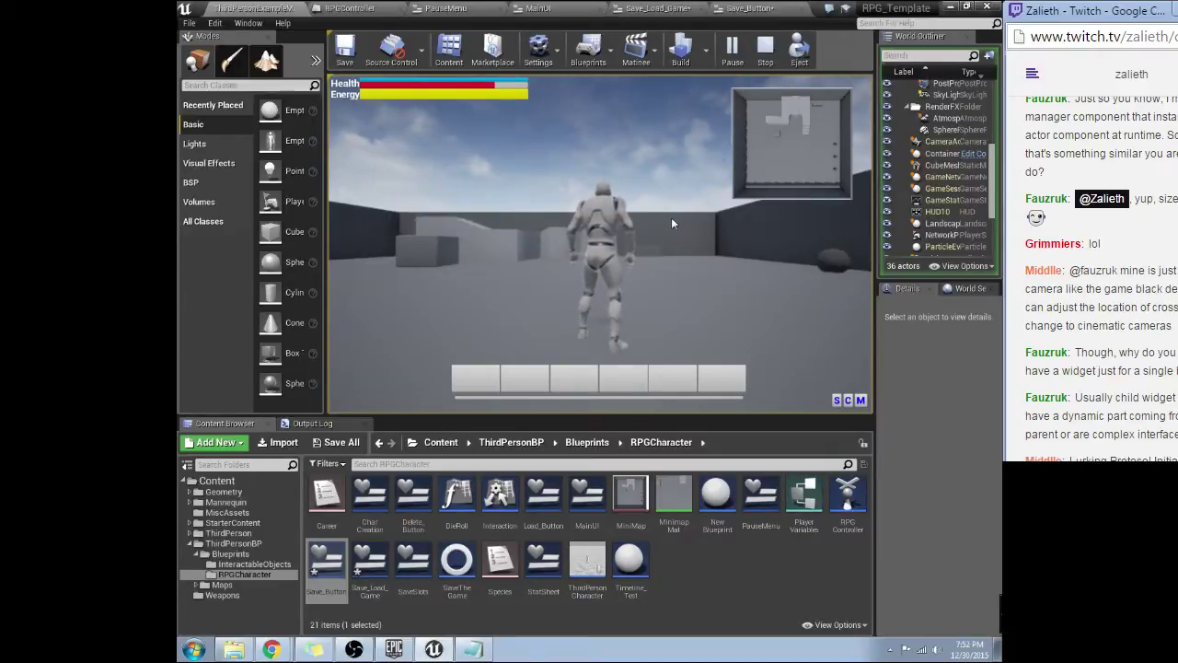
Step: Stop play mode and return to the Save_Load_Game event graph
{"action": "key", "text": "Escape"}
{"action": "left_click", "coordinate": [749, 8]}
{"action": "left_click", "coordinate": [715, 9]}
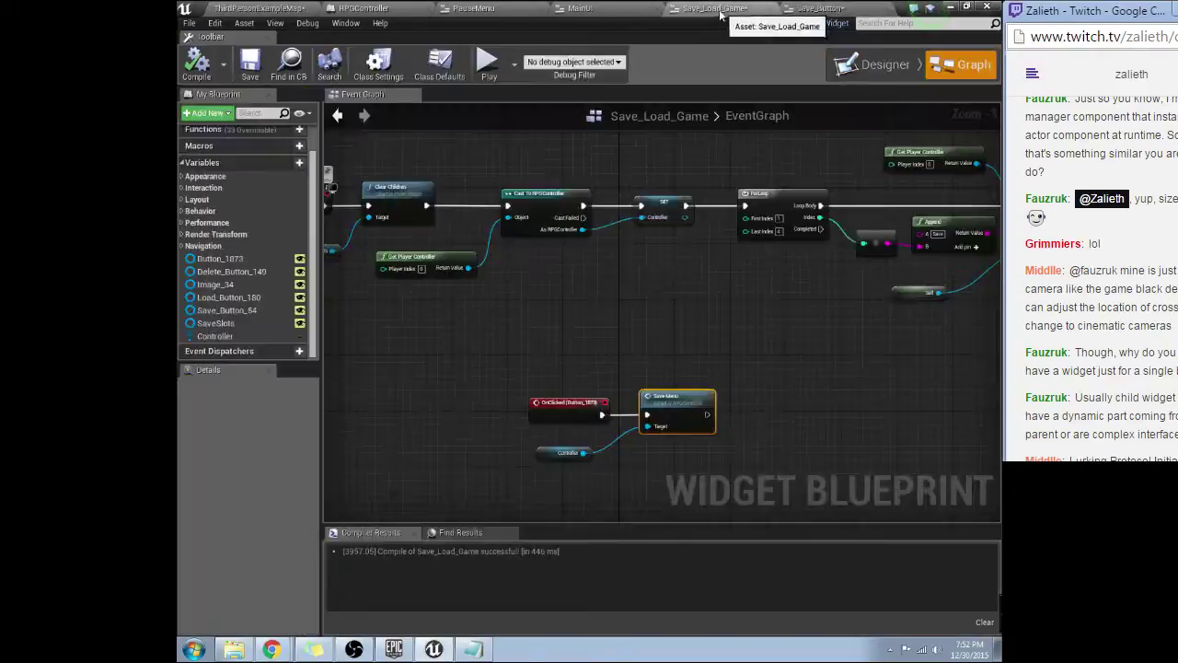
{"action": "left_click", "coordinate": [511, 9]}
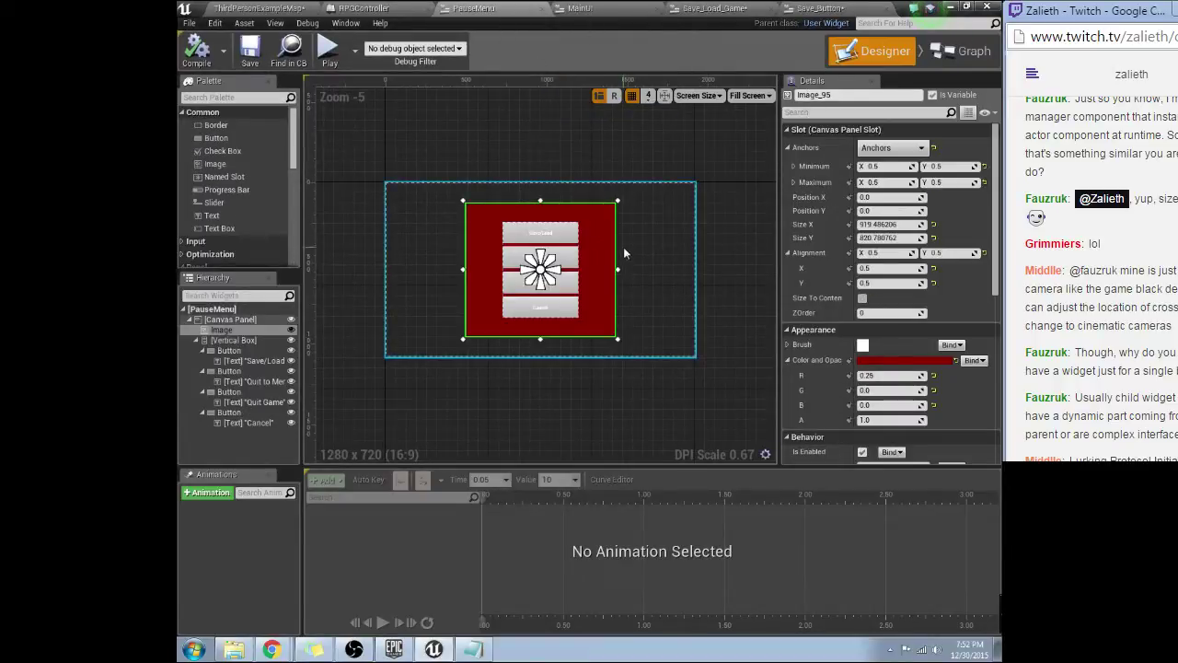
{"action": "scroll", "coordinate": [623, 246], "scroll_direction": "up", "scroll_amount": 2}
{"action": "left_click", "coordinate": [822, 8]}
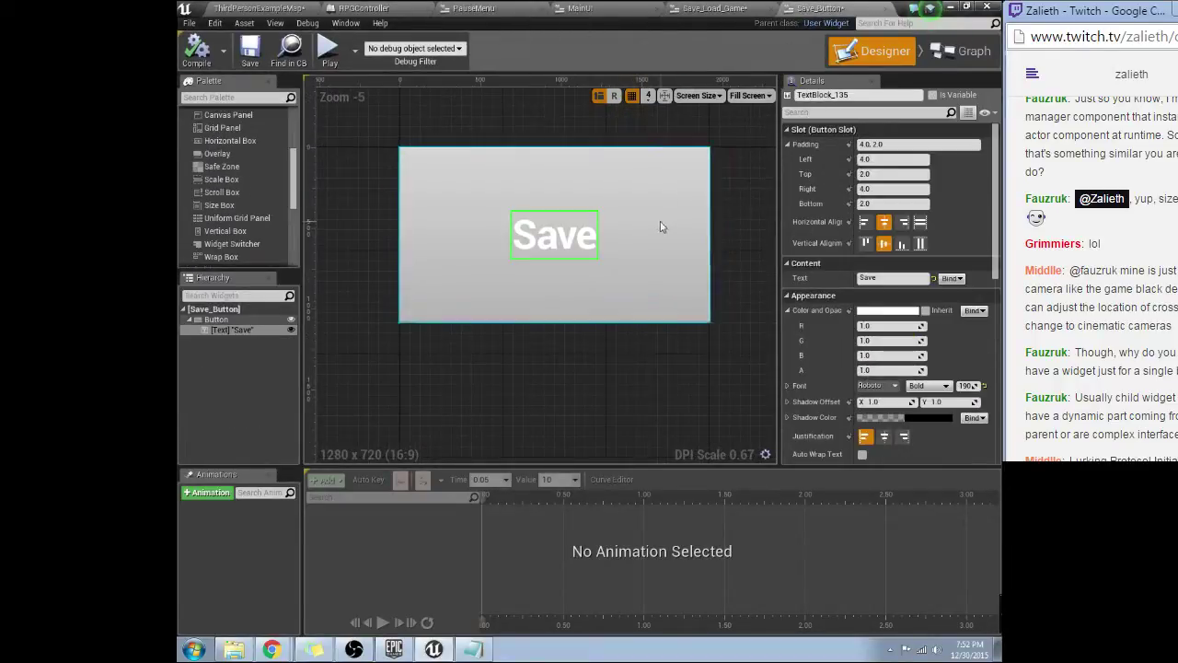
{"action": "left_click", "coordinate": [715, 8]}
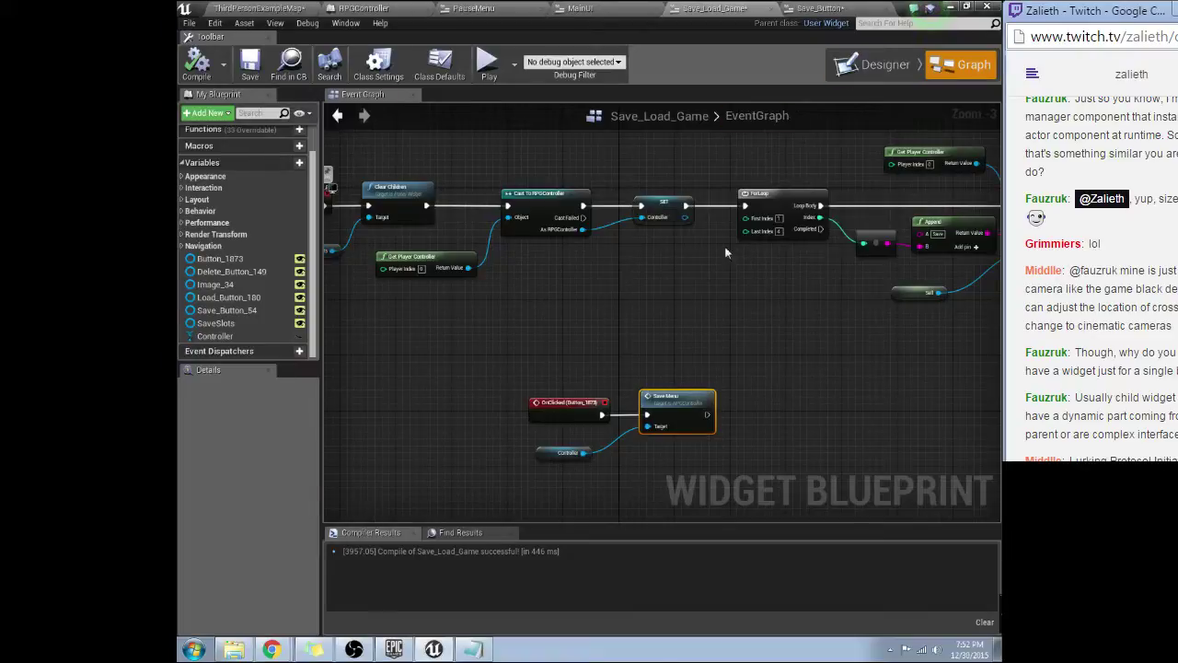
Step: Wrap the OnClicked, Save Menu and Controller nodes in a comment titled 'Cancel' and reposition it
{"action": "left_click_drag", "start_coordinate": [526, 316], "coordinate": [718, 470]}
{"action": "key", "text": "c"}
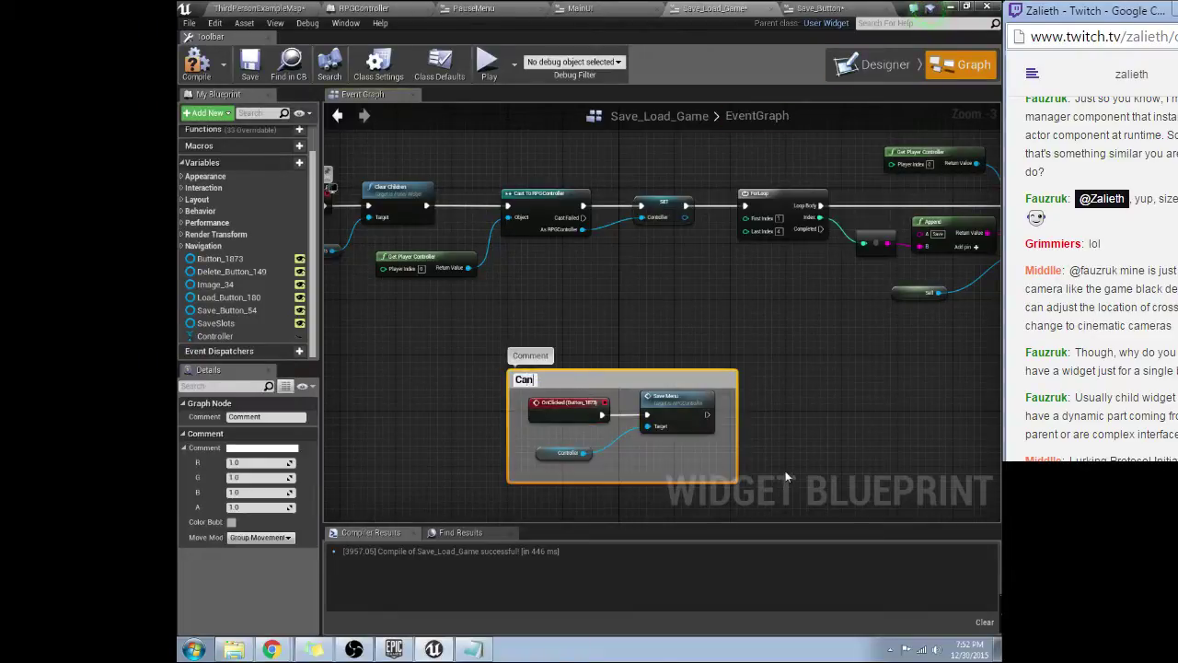
{"action": "key", "text": "Return"}
{"action": "scroll", "coordinate": [872, 304], "scroll_direction": "down", "scroll_amount": 2}
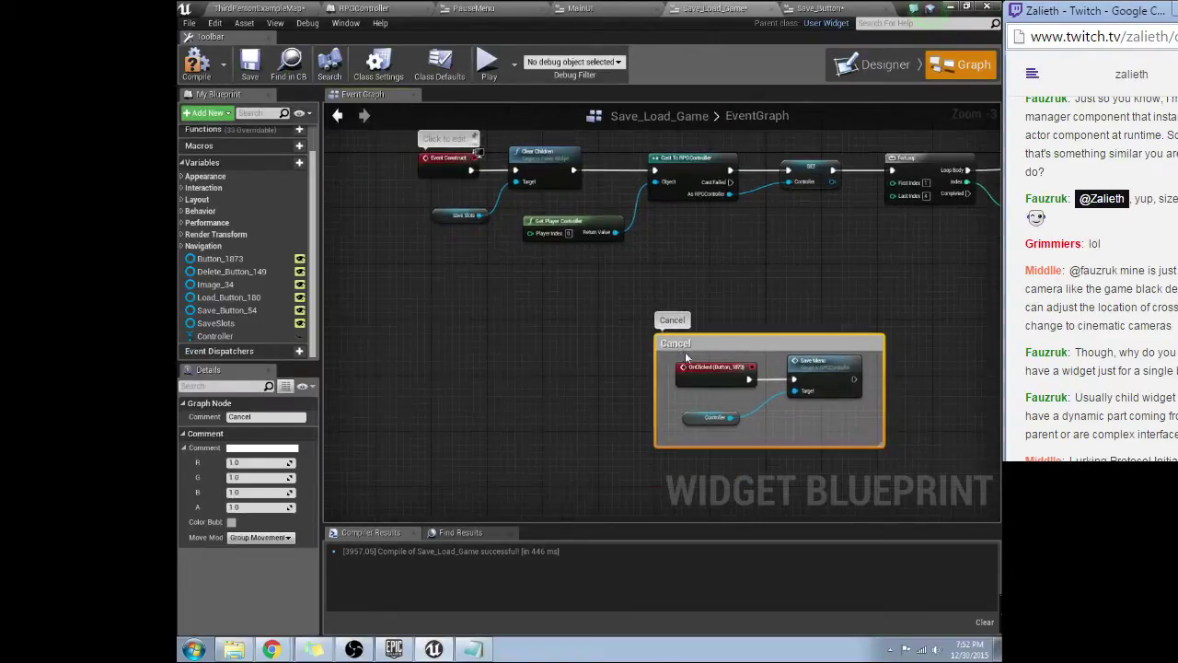
{"action": "left_click_drag", "start_coordinate": [726, 348], "coordinate": [597, 349]}
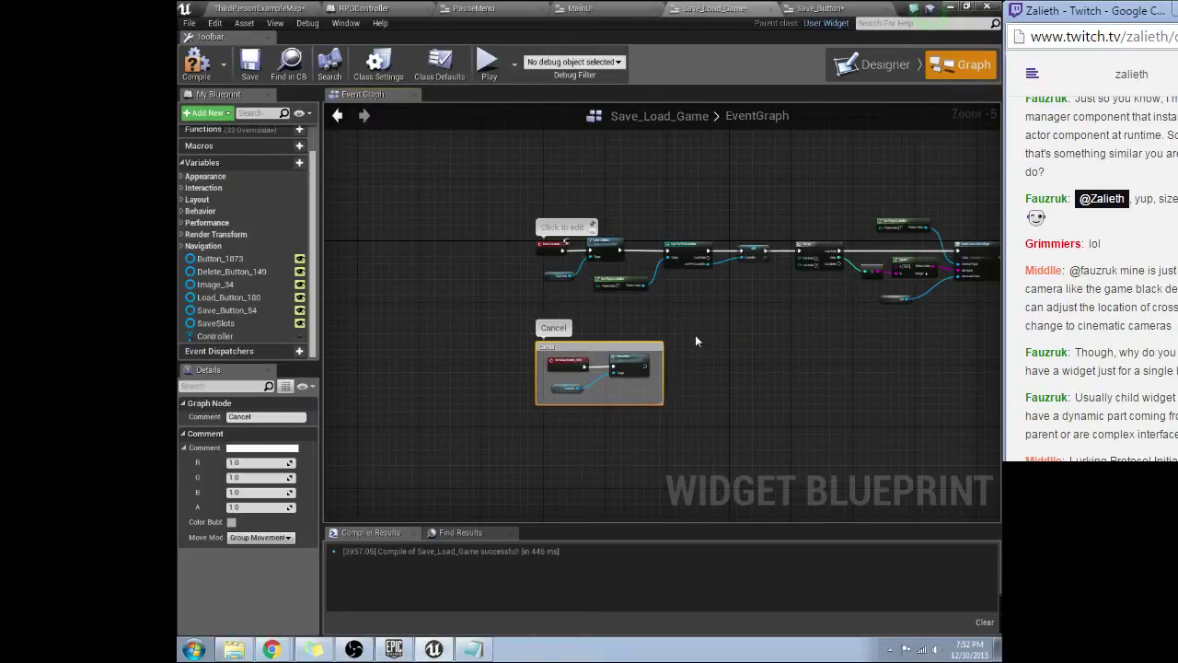
{"action": "right_click_drag", "start_coordinate": [697, 334], "coordinate": [607, 367]}
{"action": "left_click", "coordinate": [875, 64]}
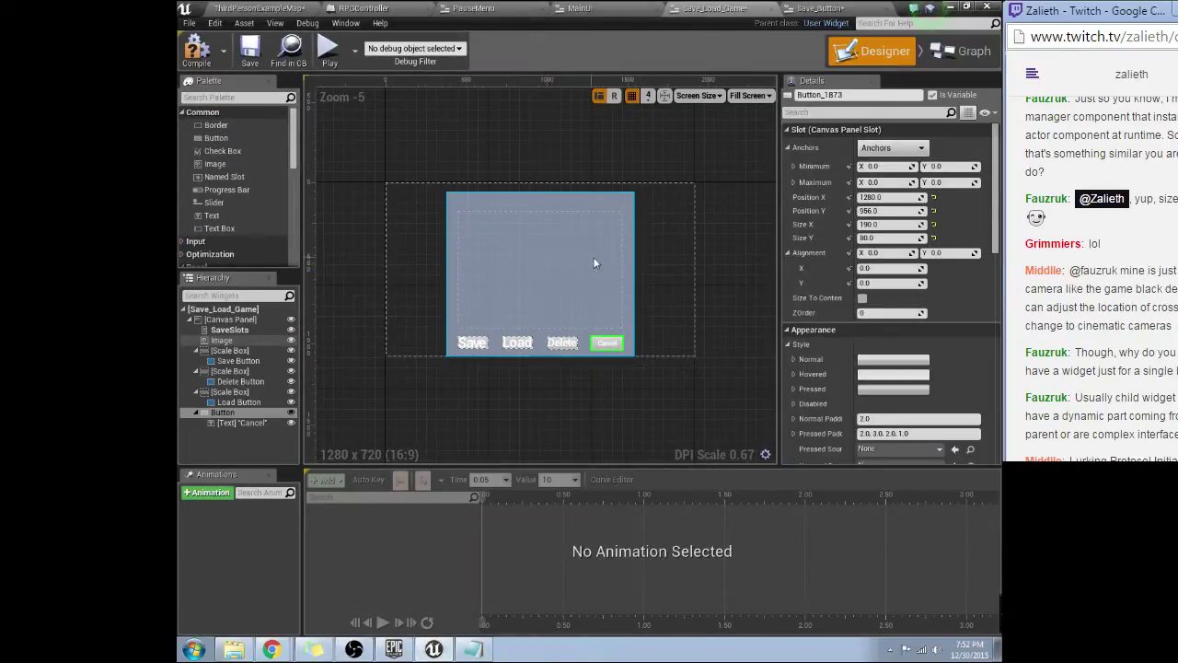
Step: Anchor the scale box holding the Save button to bottom centre
{"action": "left_click", "coordinate": [623, 256]}
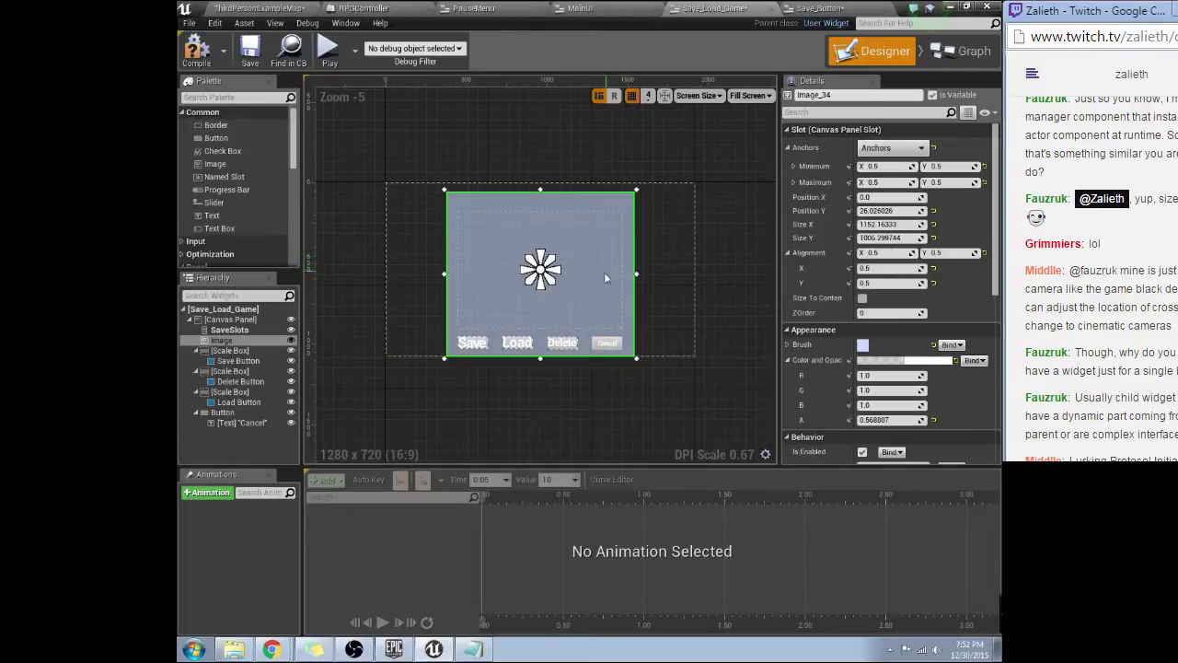
{"action": "left_click", "coordinate": [485, 338]}
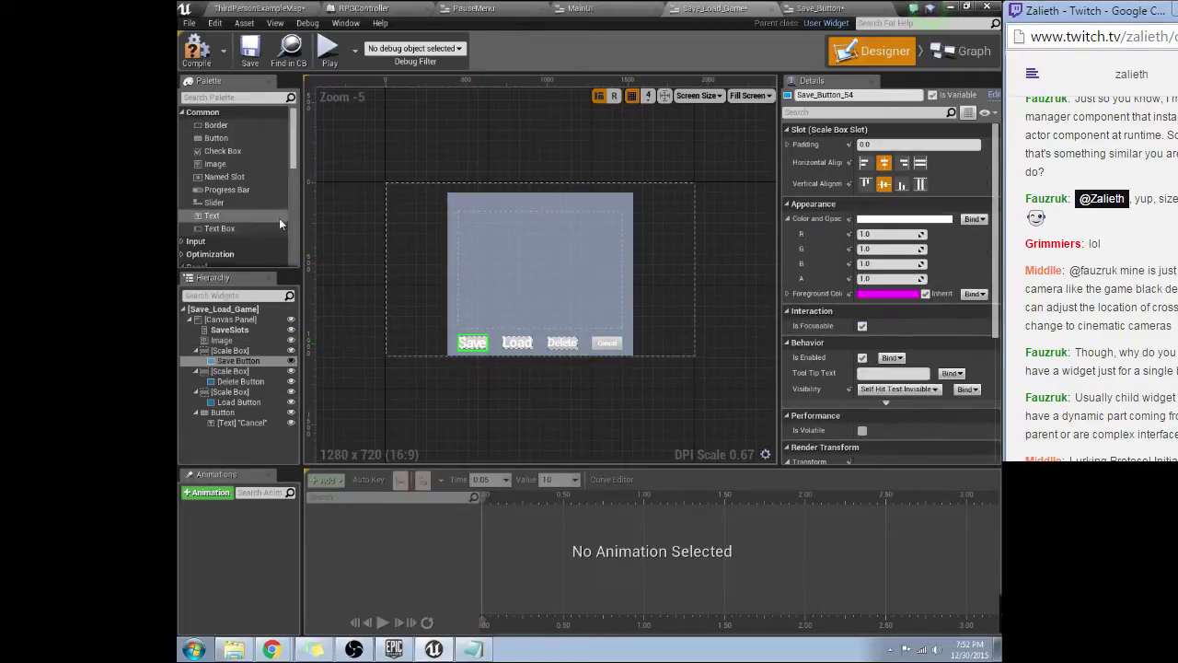
{"action": "left_click", "coordinate": [520, 342]}
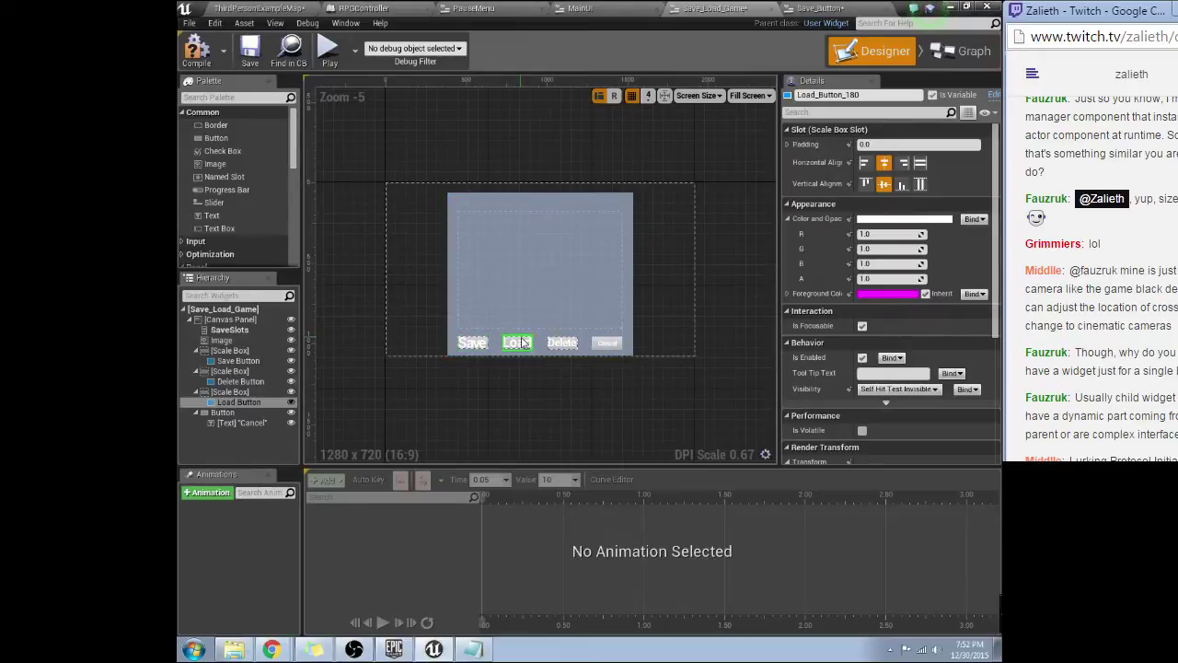
{"action": "left_click", "coordinate": [230, 351]}
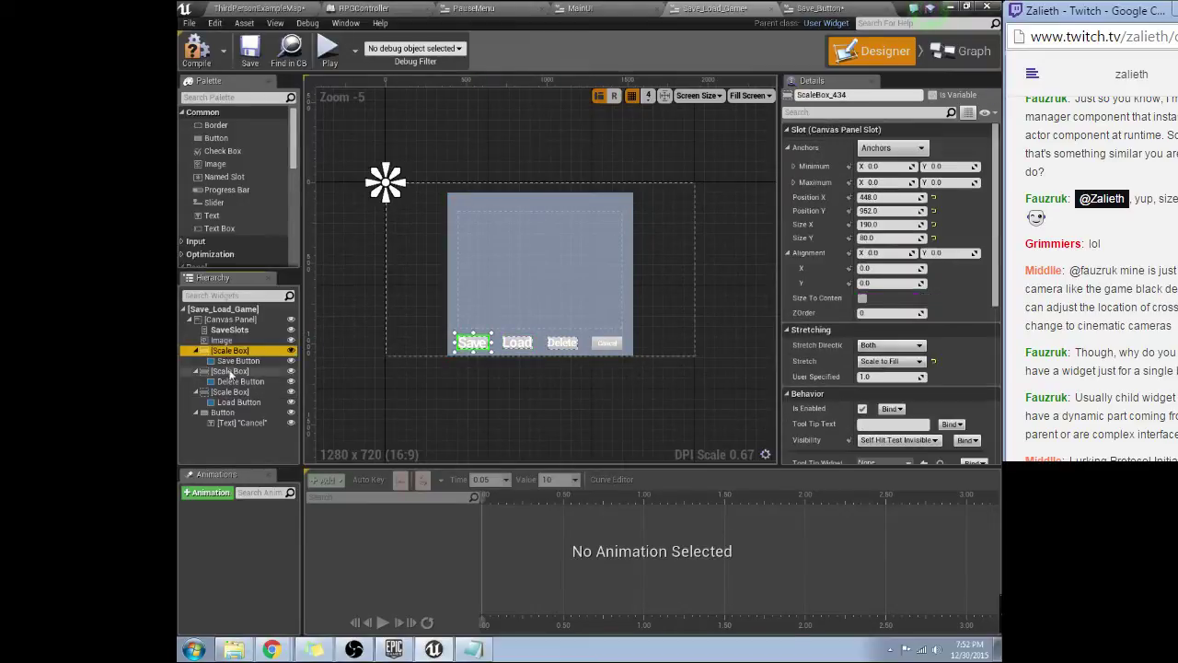
{"action": "left_click", "coordinate": [229, 372], "text": "ctrl"}
{"action": "left_click", "coordinate": [230, 391], "text": "ctrl"}
{"action": "left_click", "coordinate": [233, 412], "text": "ctrl"}
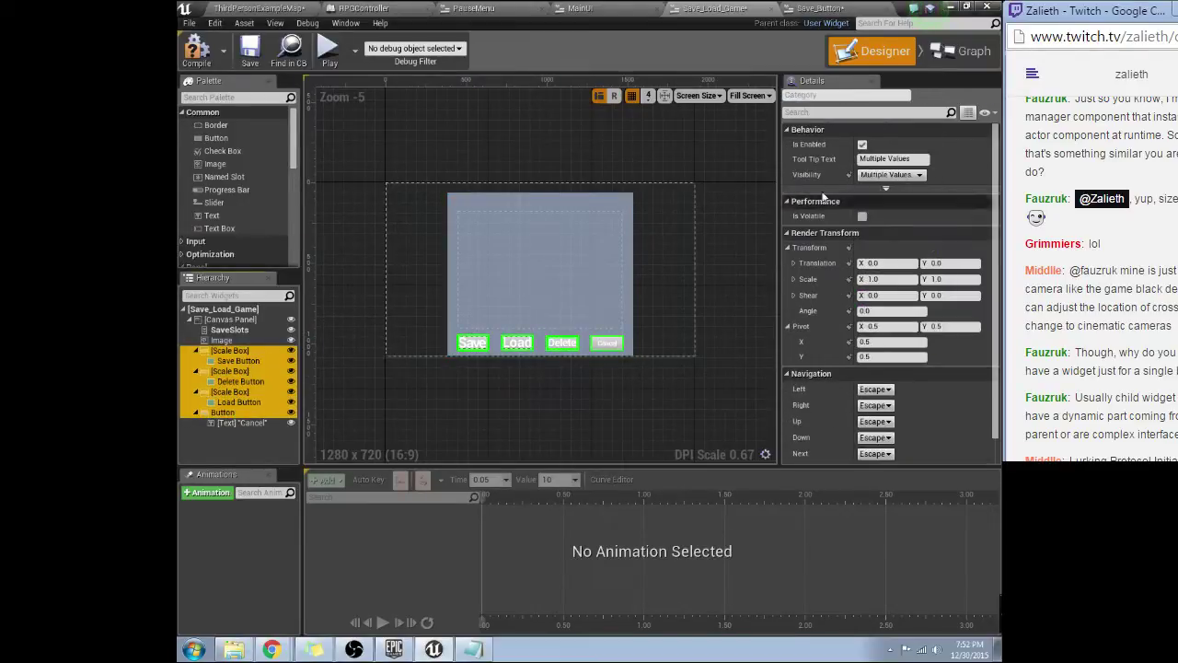
{"action": "scroll", "coordinate": [870, 198], "scroll_direction": "down", "scroll_amount": 1}
{"action": "left_click", "coordinate": [213, 352]}
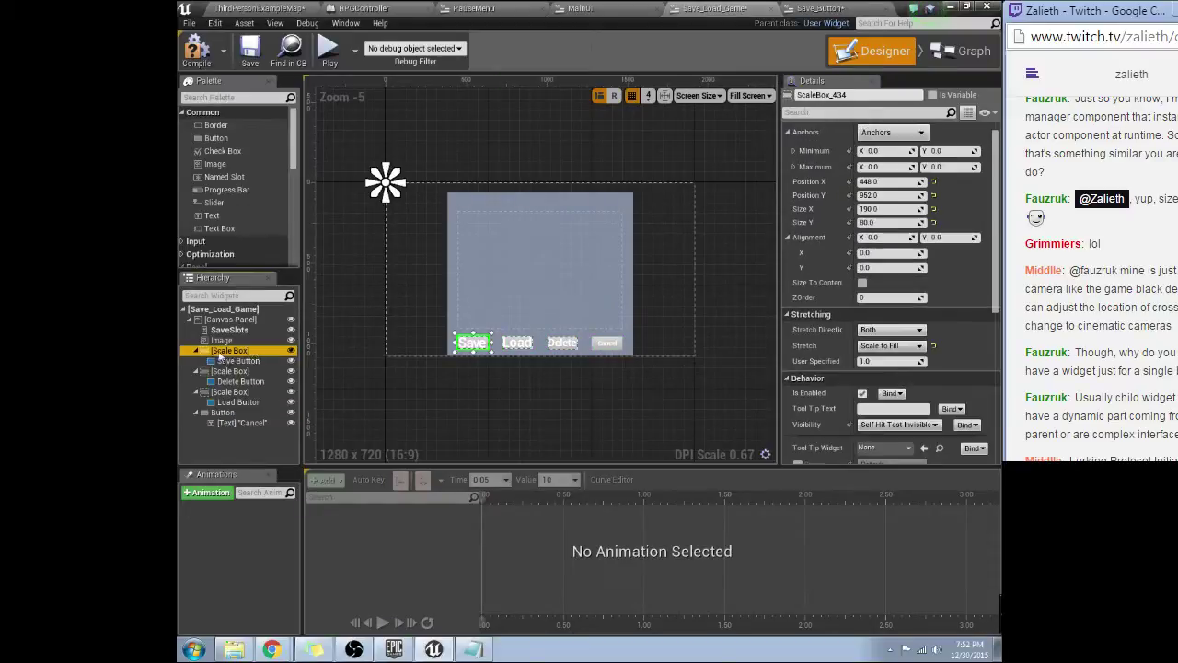
{"action": "left_click", "coordinate": [891, 132]}
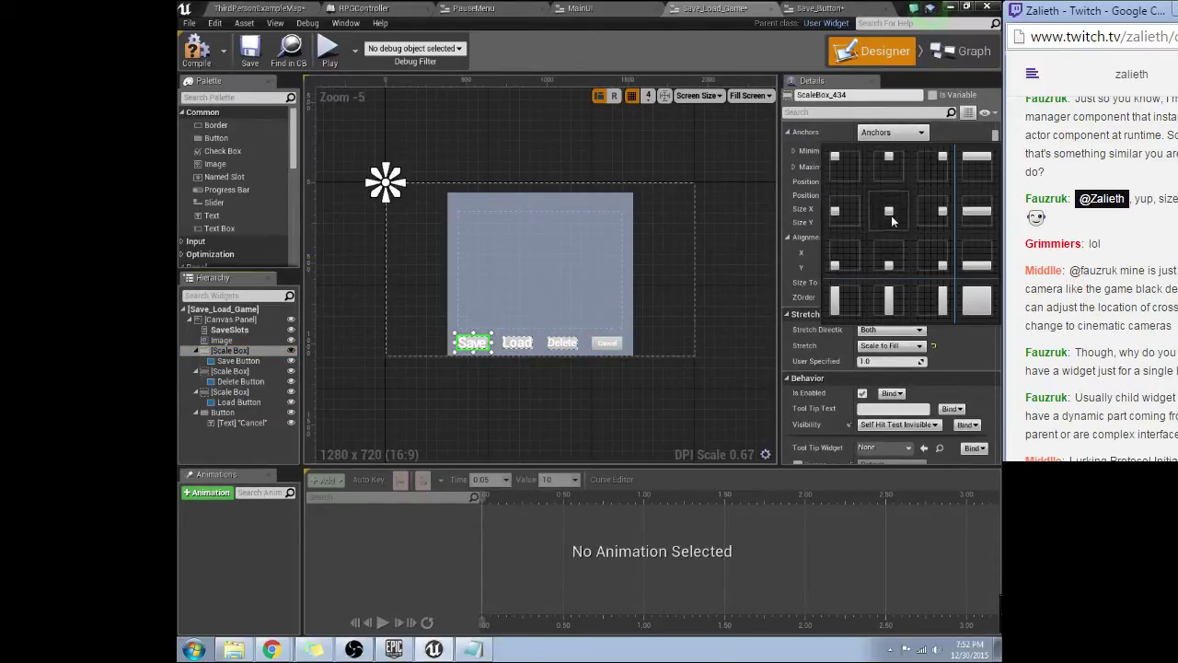
{"action": "left_click", "coordinate": [892, 254]}
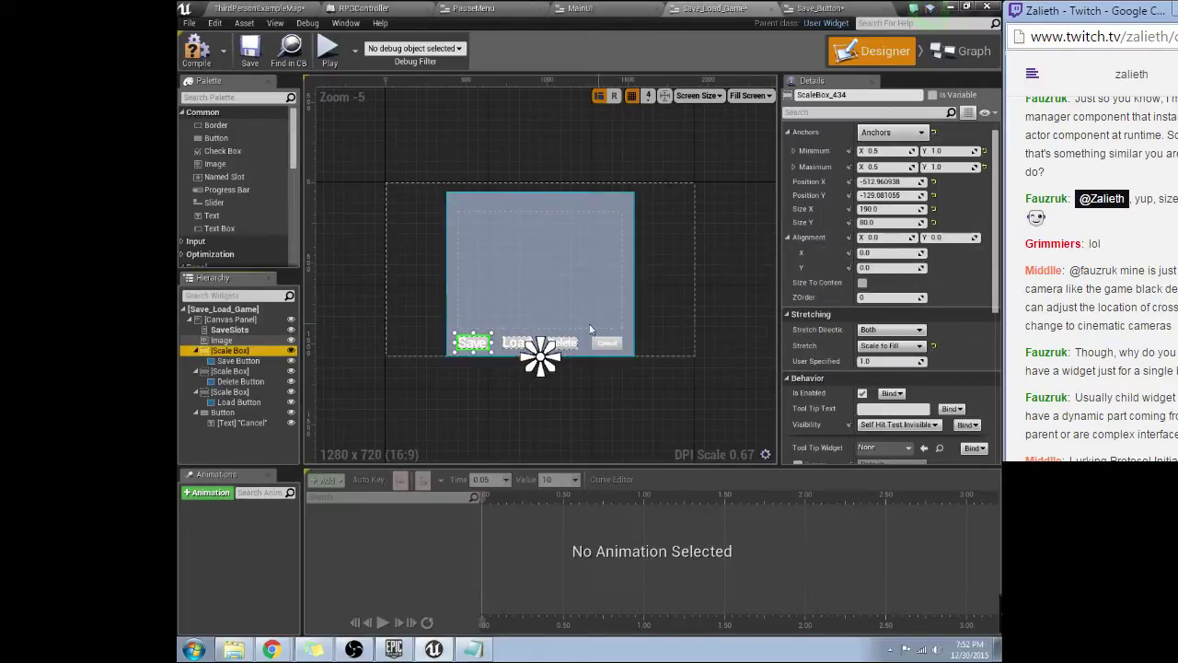
Step: Anchor the Load scale box and the Cancel button to bottom centre
{"action": "left_click", "coordinate": [520, 342]}
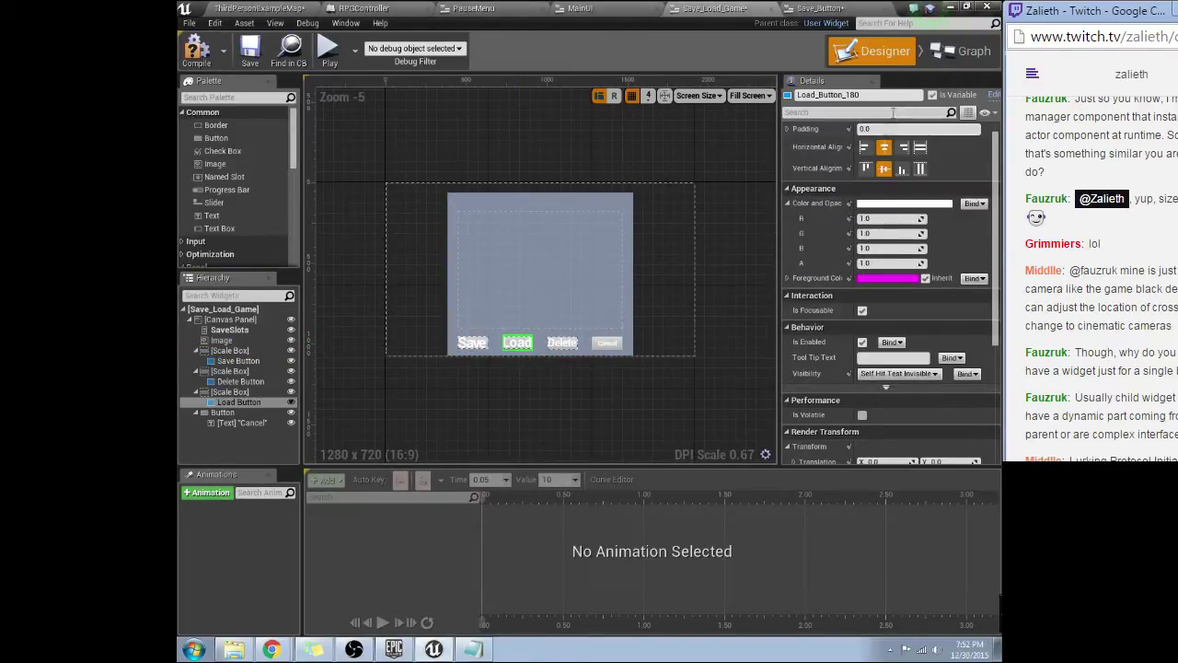
{"action": "scroll", "coordinate": [902, 199], "scroll_direction": "up", "scroll_amount": 1}
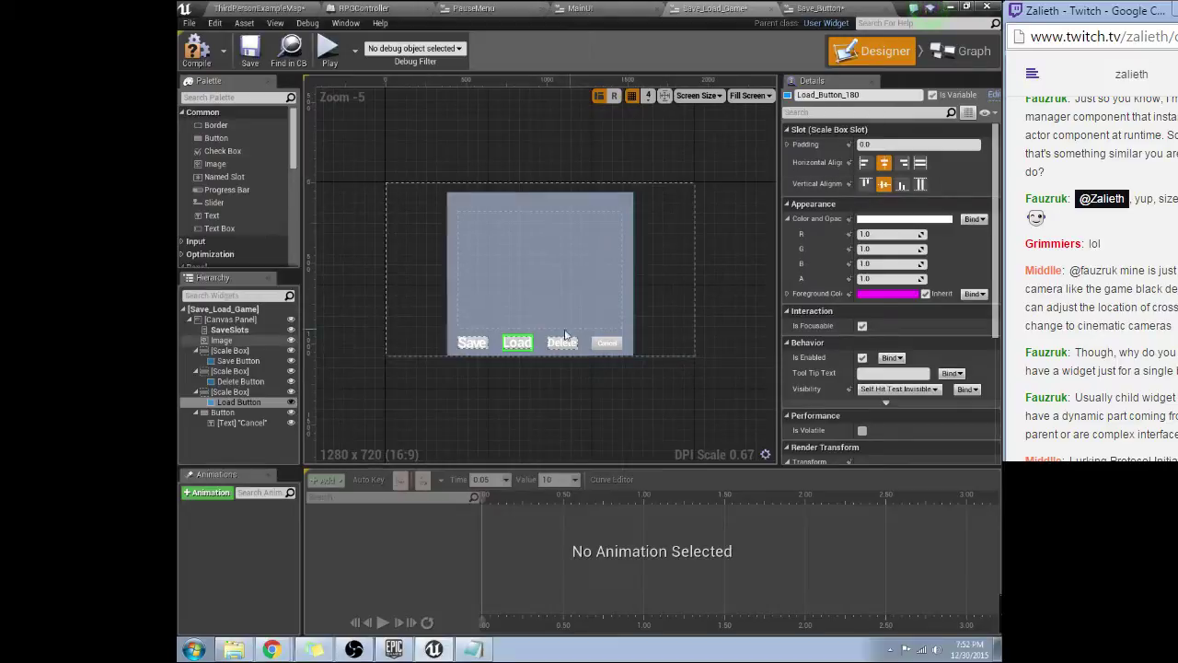
{"action": "left_click", "coordinate": [230, 392]}
{"action": "left_click", "coordinate": [893, 148]}
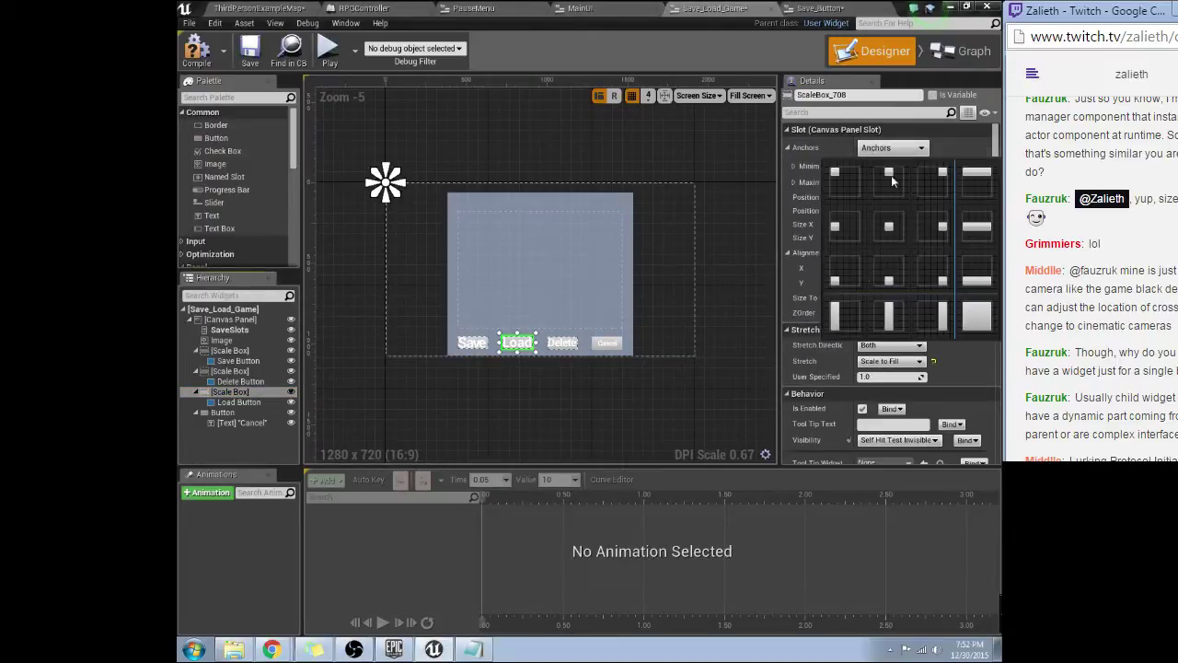
{"action": "left_click", "coordinate": [882, 281]}
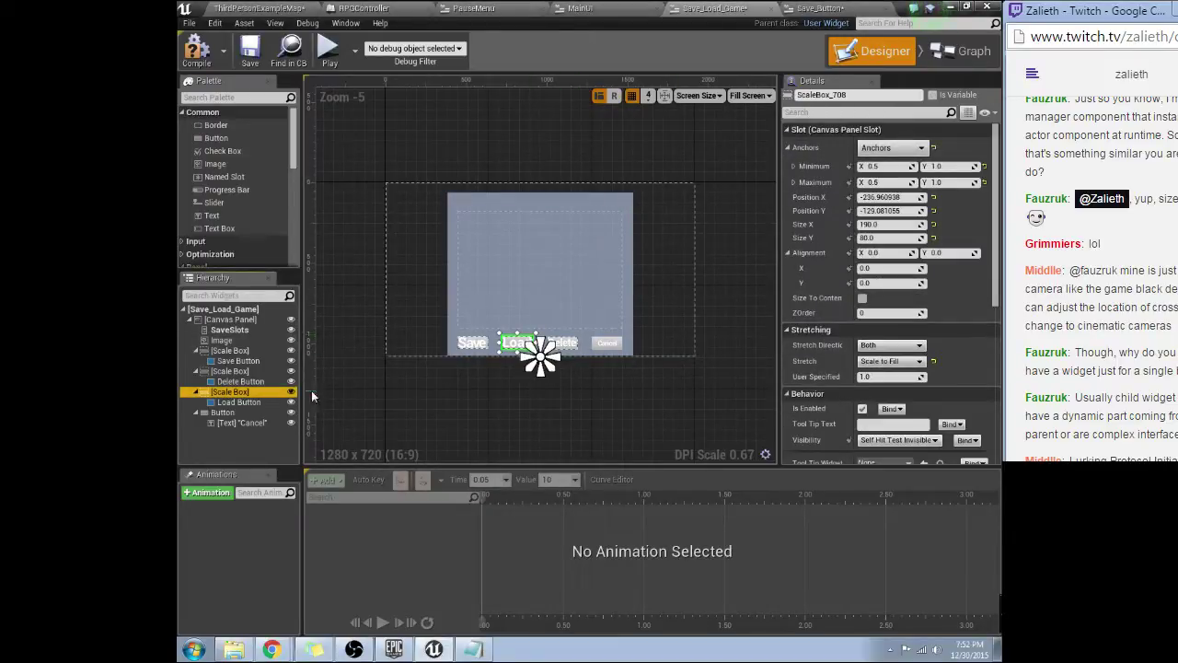
{"action": "left_click", "coordinate": [224, 412]}
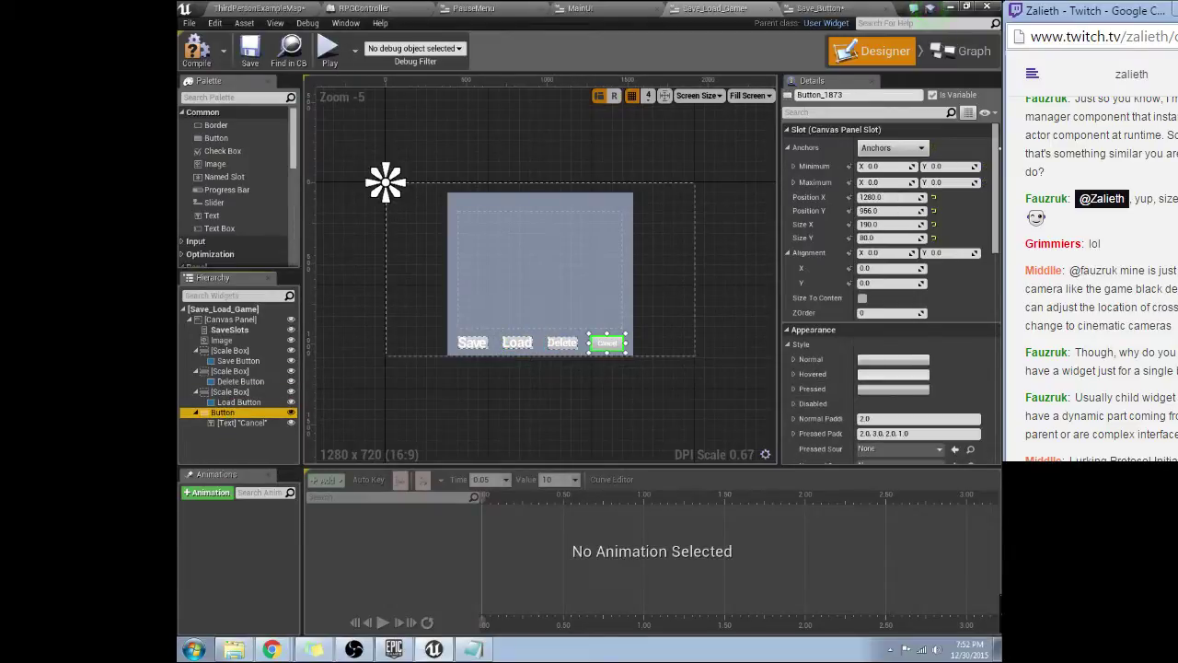
{"action": "left_click", "coordinate": [893, 148]}
{"action": "left_click", "coordinate": [886, 276]}
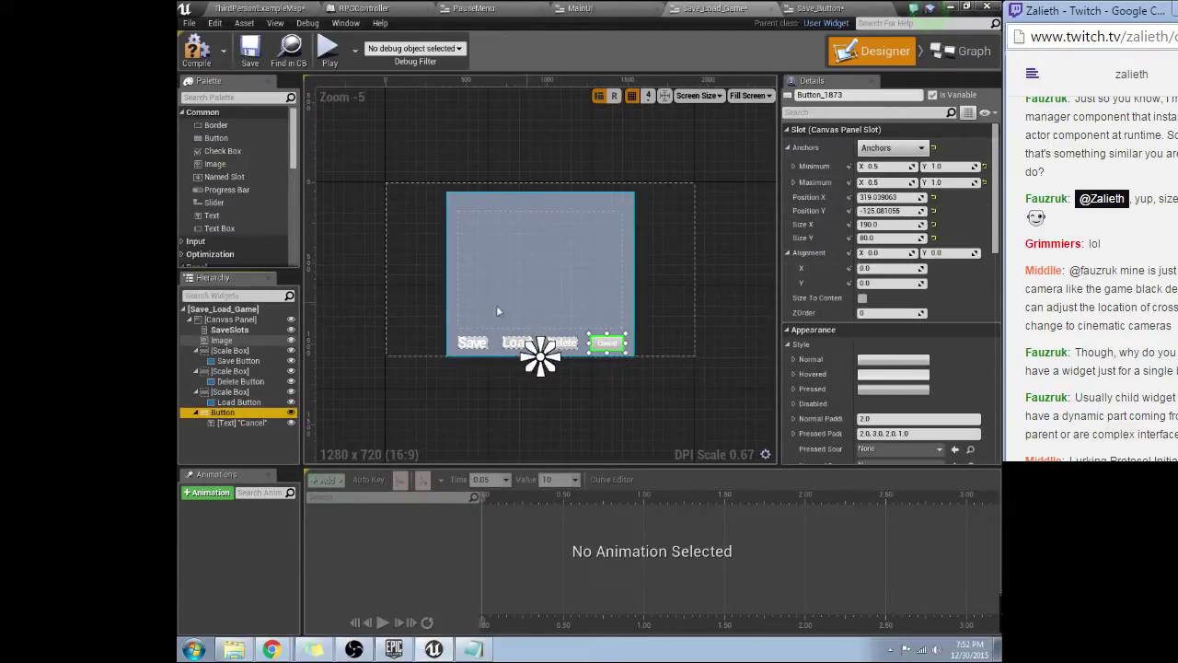
Step: Anchor the Delete scale box to bottom centre as well
{"action": "left_click", "coordinate": [229, 392]}
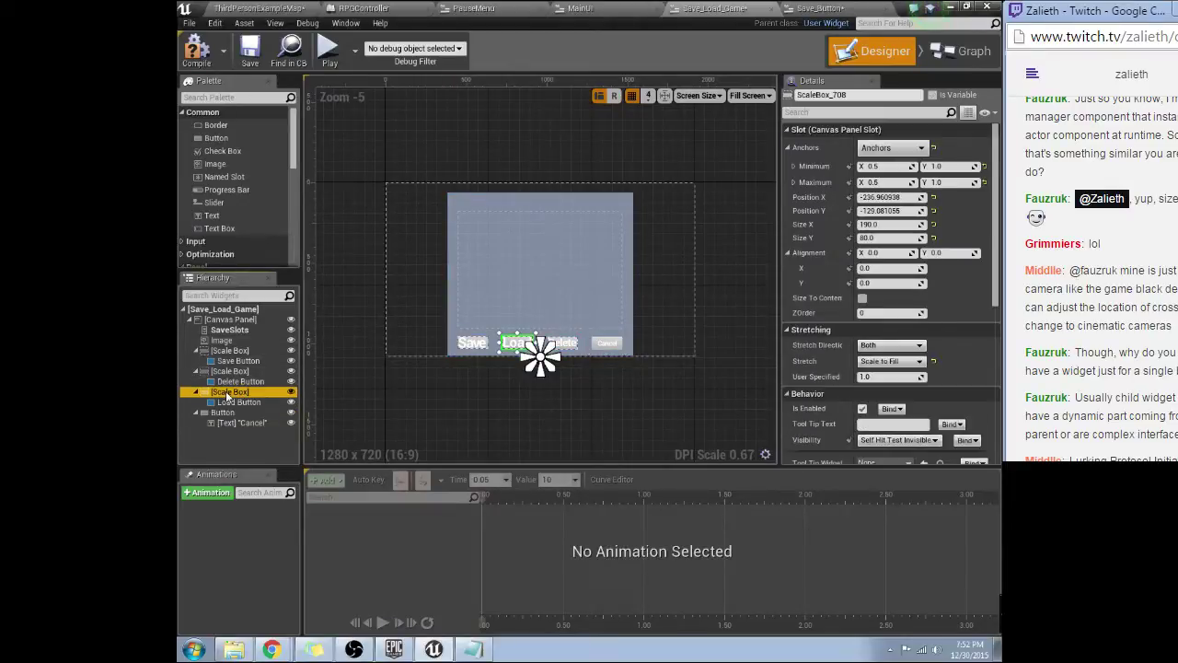
{"action": "left_click", "coordinate": [230, 371]}
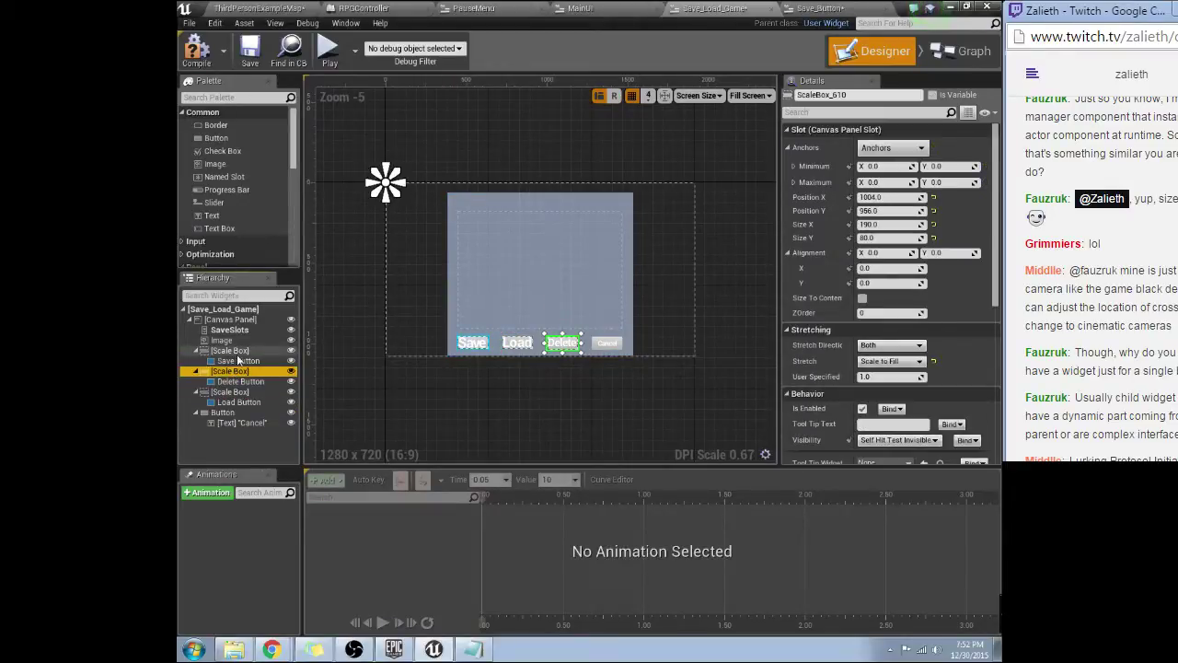
{"action": "left_click", "coordinate": [891, 149]}
{"action": "left_click", "coordinate": [901, 281]}
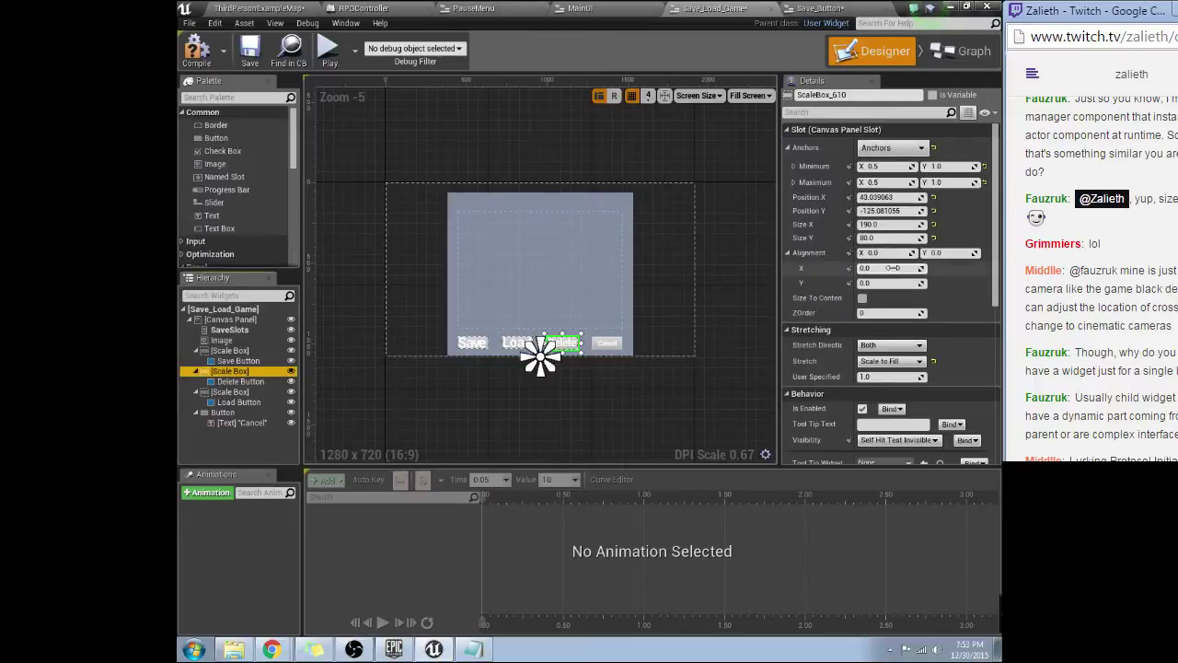
Step: Play ThirdPersonExampleMap, open the pause menu with P and the Save/Load menu with L
{"action": "left_click", "coordinate": [268, 9]}
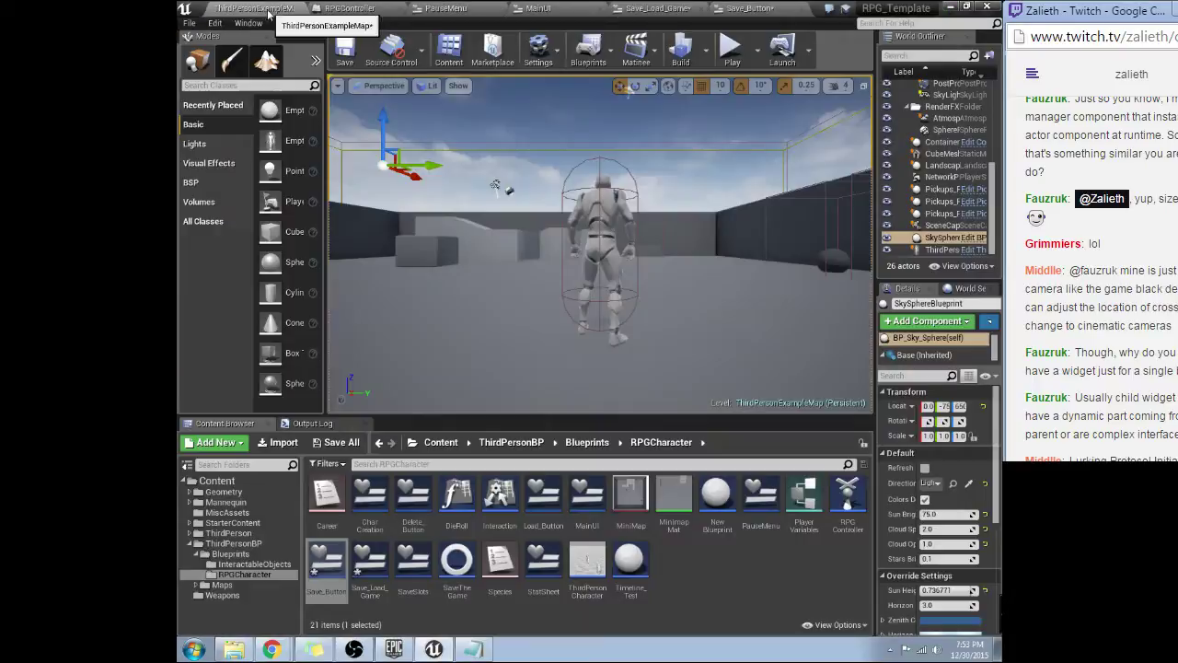
{"action": "left_click", "coordinate": [730, 48]}
{"action": "left_click", "coordinate": [731, 297]}
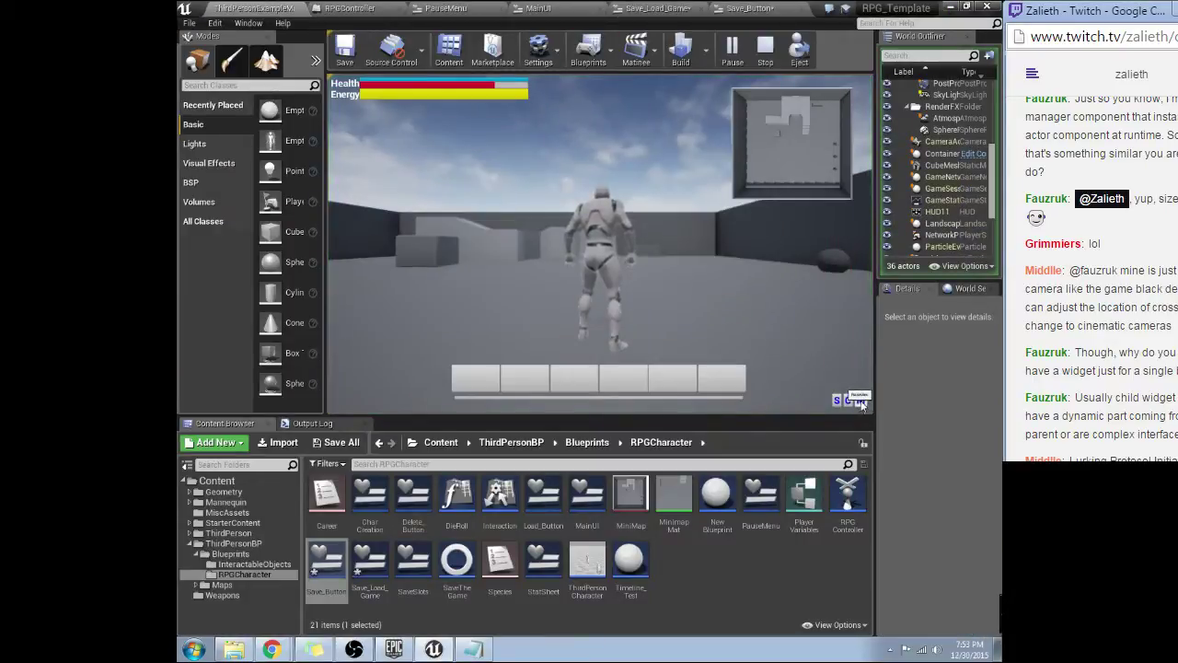
{"action": "key", "text": "p"}
{"action": "key", "text": "p"}
{"action": "key", "text": "l"}
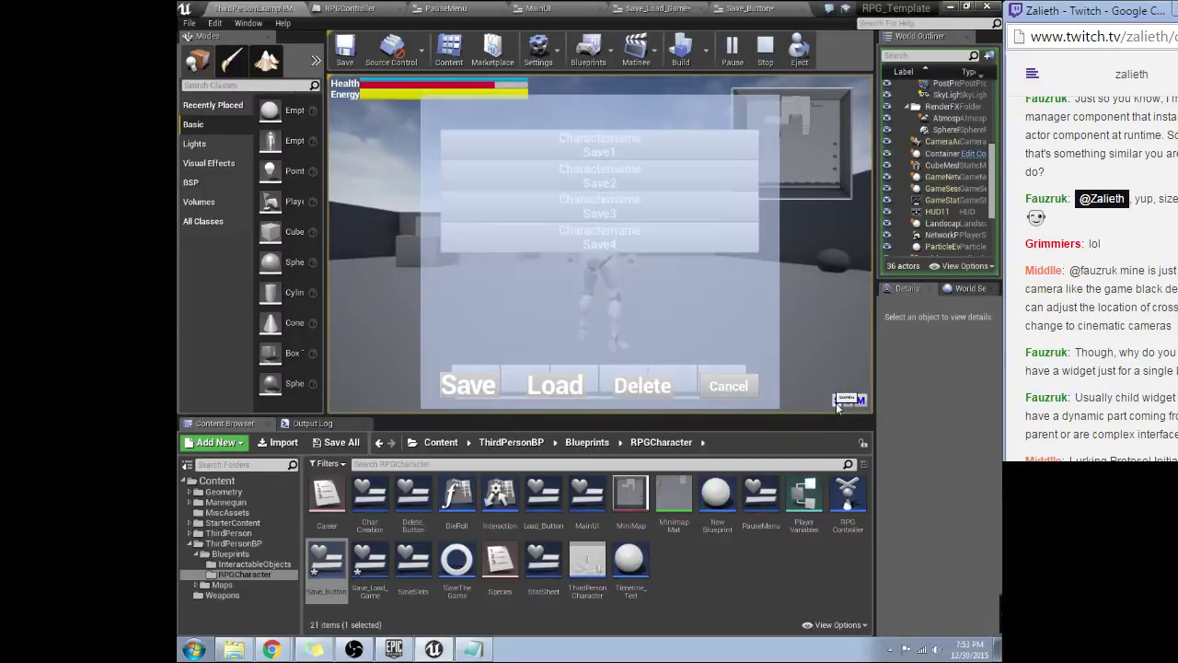
{"action": "key", "text": "l"}
{"action": "key", "text": "l"}
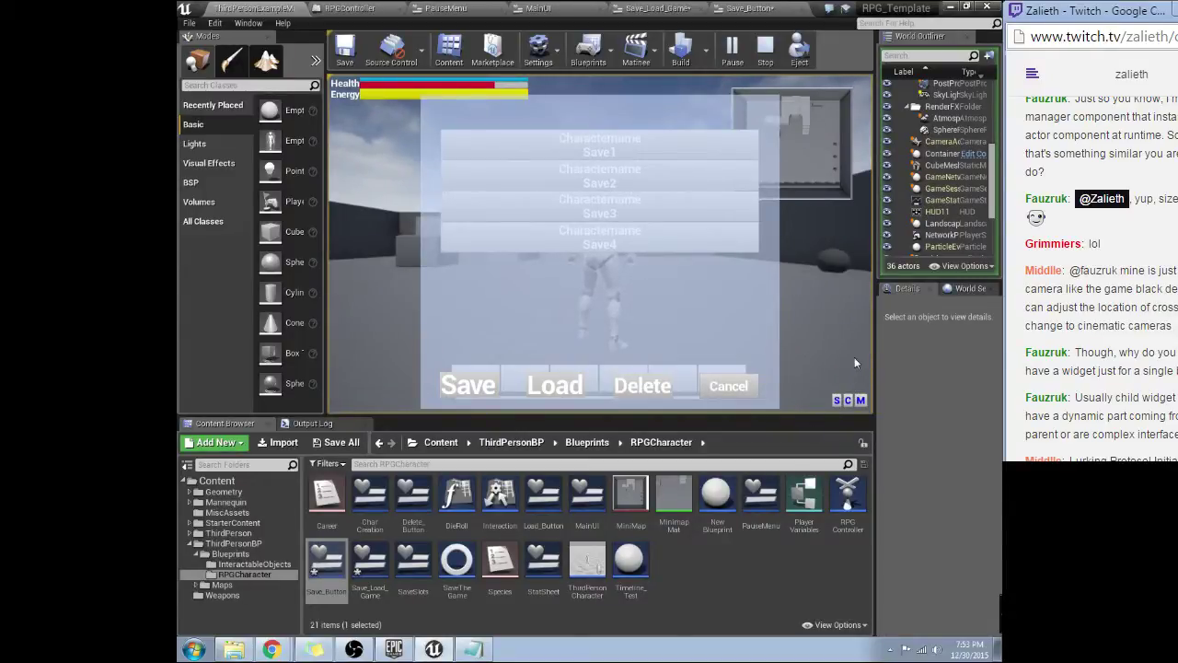
Step: Widen the game viewport to check the anchored buttons, then cancel the Save/Load menu
{"action": "key", "text": "alt+Tab"}
{"action": "left_click_drag", "start_coordinate": [875, 346], "coordinate": [757, 303]}
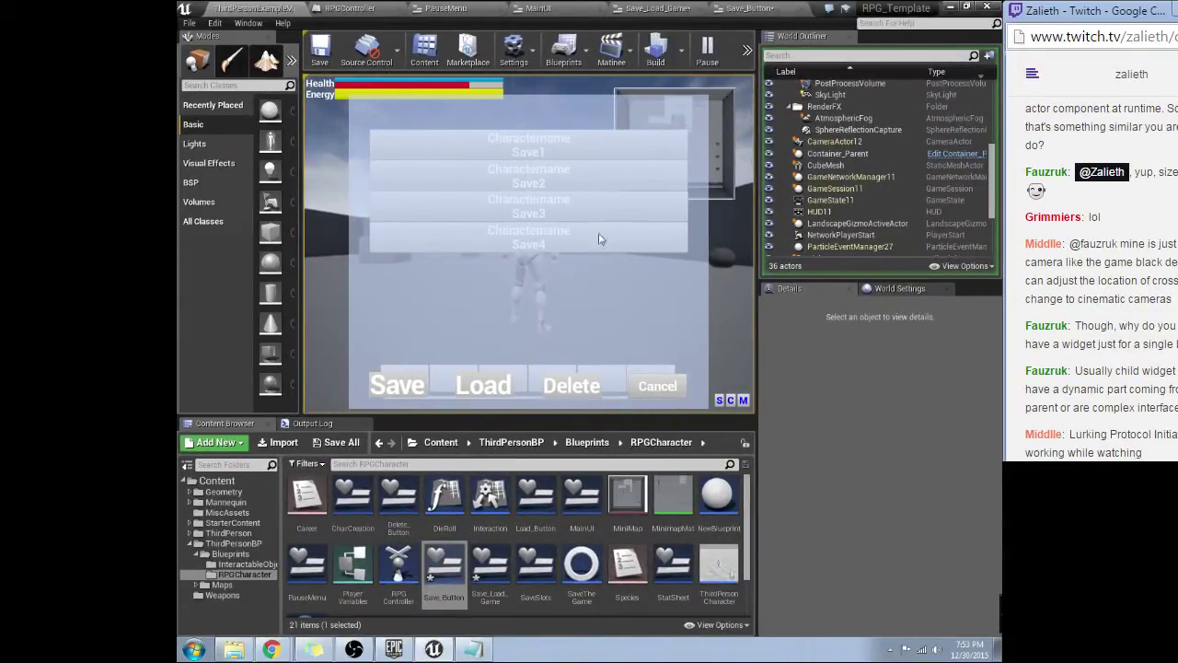
{"action": "left_click", "coordinate": [659, 390]}
{"action": "left_click", "coordinate": [745, 57]}
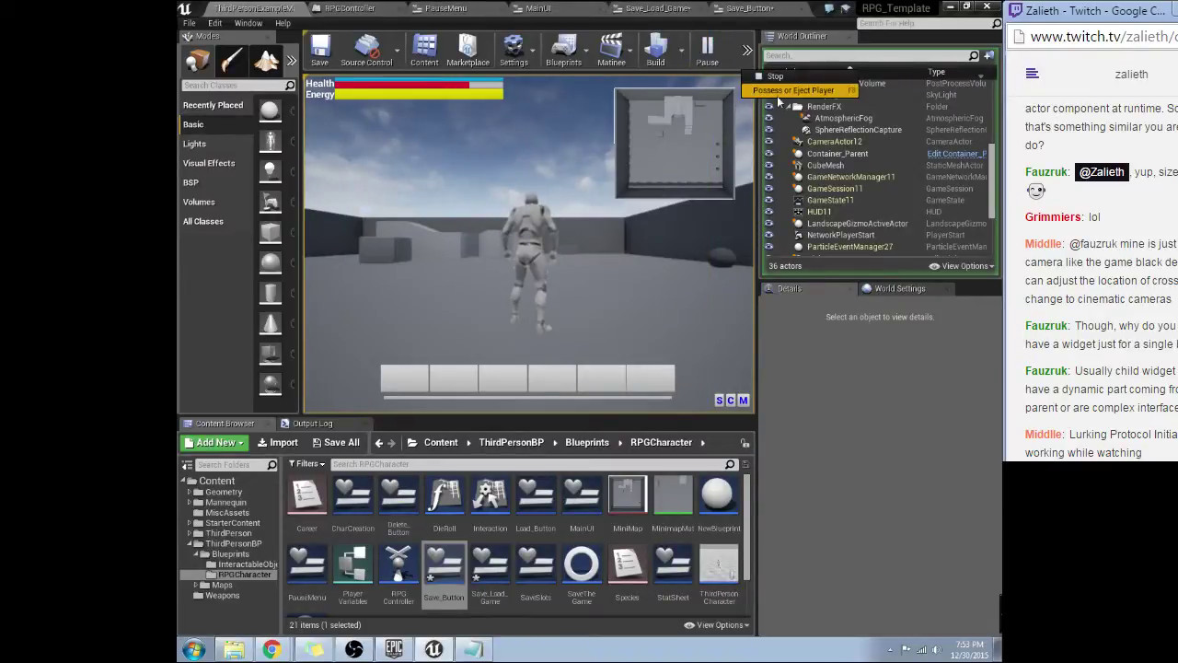
Step: Stop play and set the Save_Load_Game background image alpha to 0.85
{"action": "left_click", "coordinate": [801, 85]}
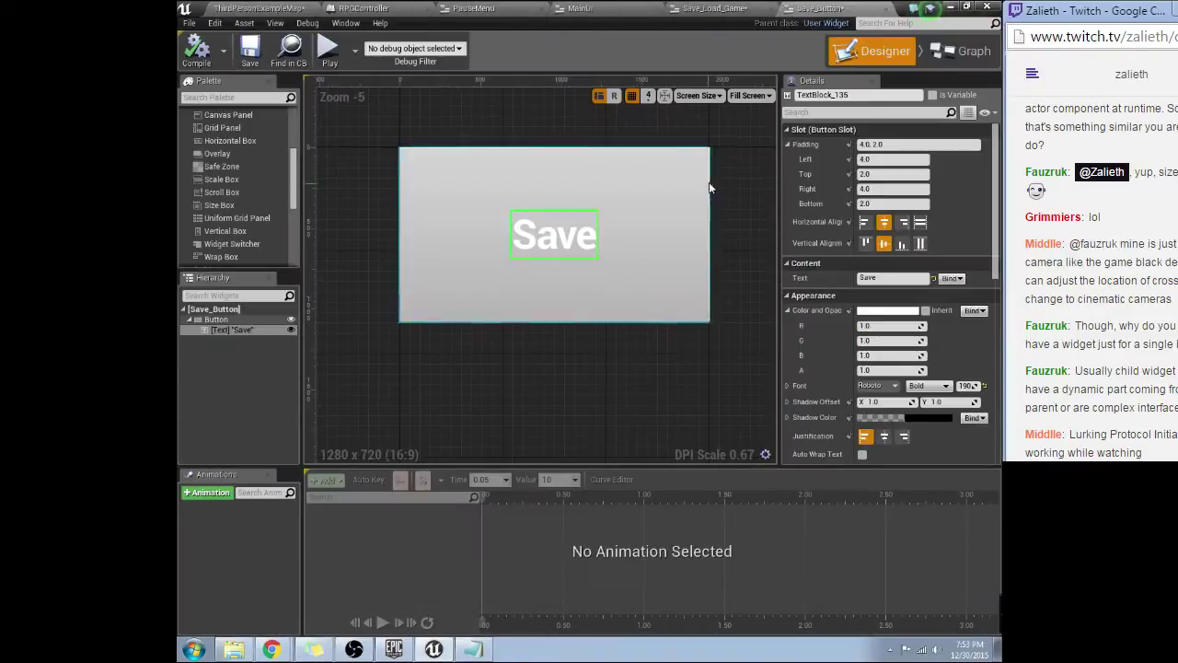
{"action": "left_click", "coordinate": [715, 9]}
{"action": "left_click", "coordinate": [625, 282]}
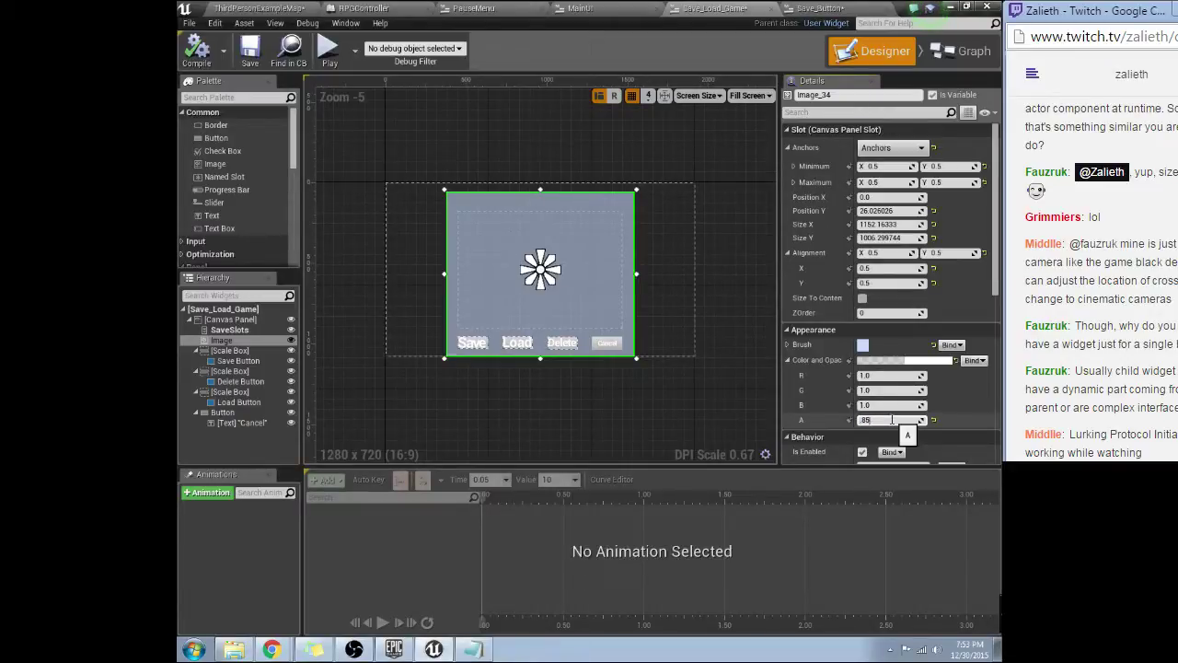
{"action": "type", "text": "0.85"}
{"action": "key", "text": "Return"}
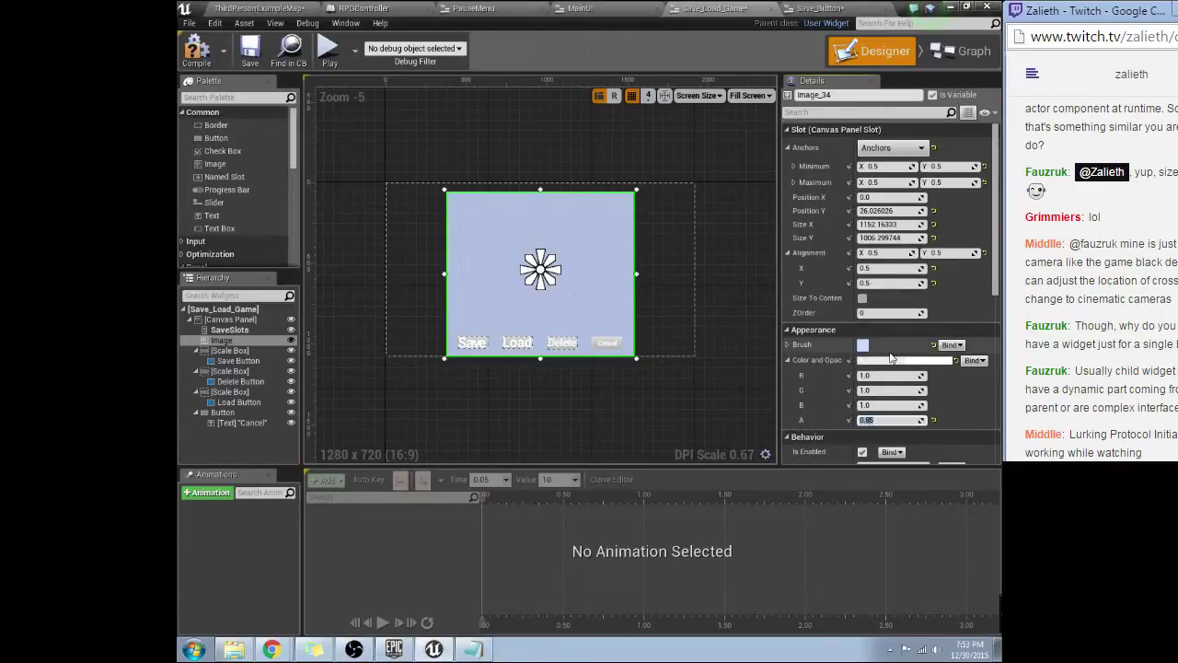
Step: Set the background brush tint red to 0, turning it cyan
{"action": "left_click", "coordinate": [789, 344]}
{"action": "scroll", "coordinate": [799, 396], "scroll_direction": "down", "scroll_amount": 1}
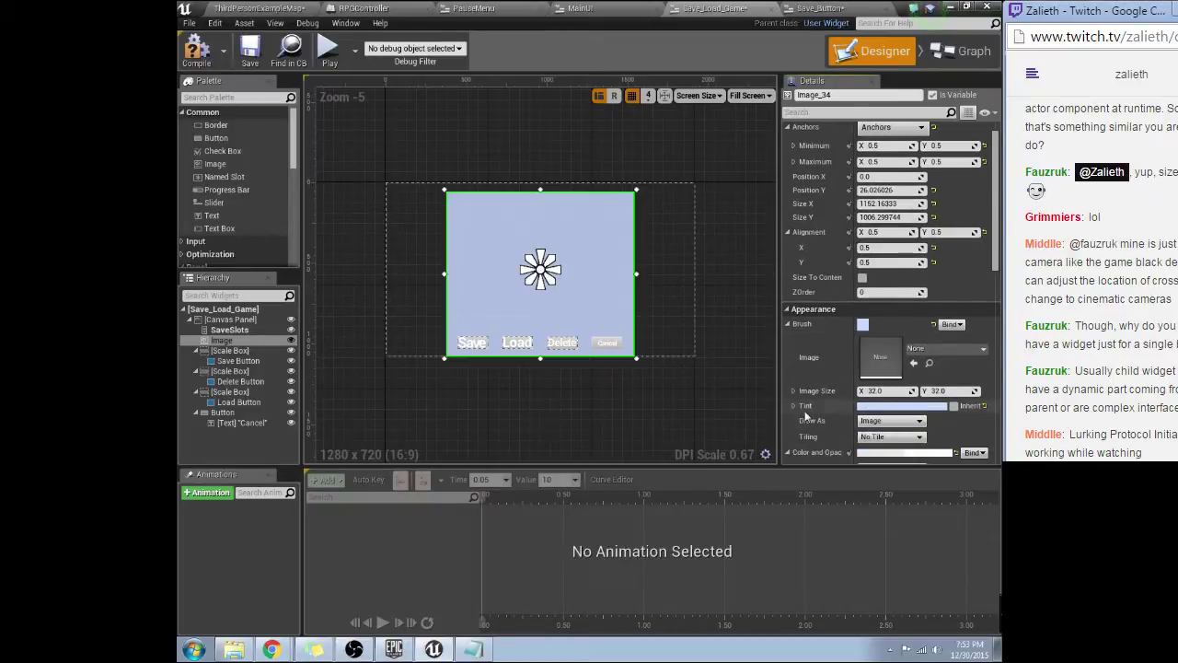
{"action": "scroll", "coordinate": [798, 411], "scroll_direction": "down", "scroll_amount": 2}
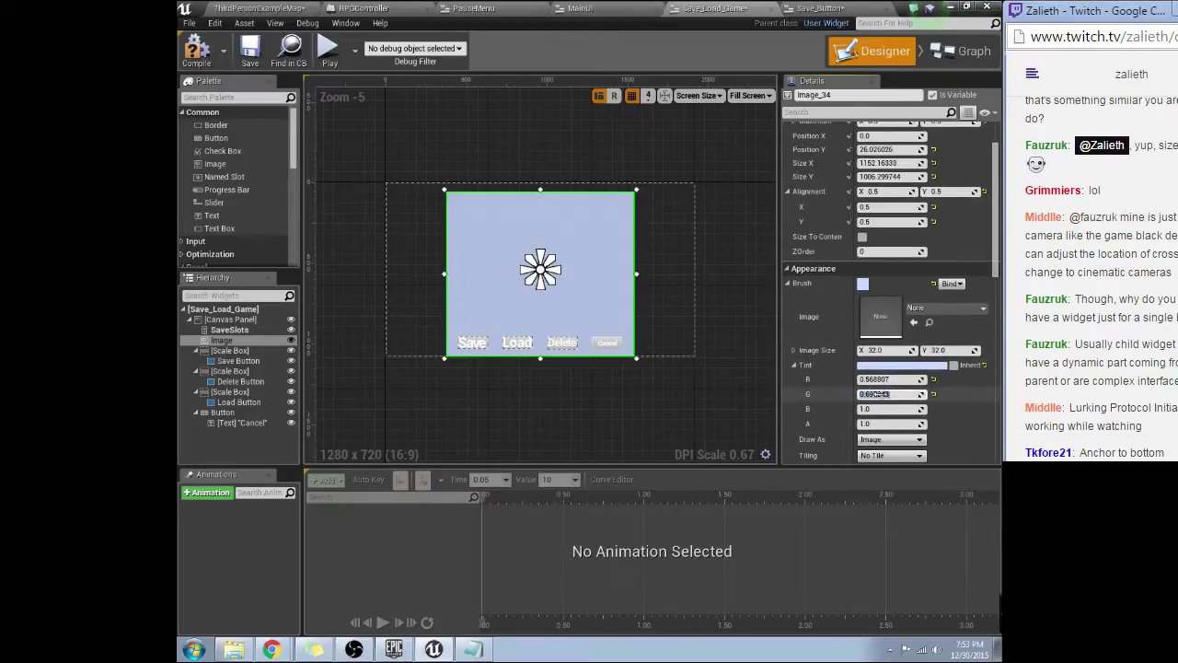
{"action": "left_click_drag", "start_coordinate": [891, 394], "coordinate": [904, 394]}
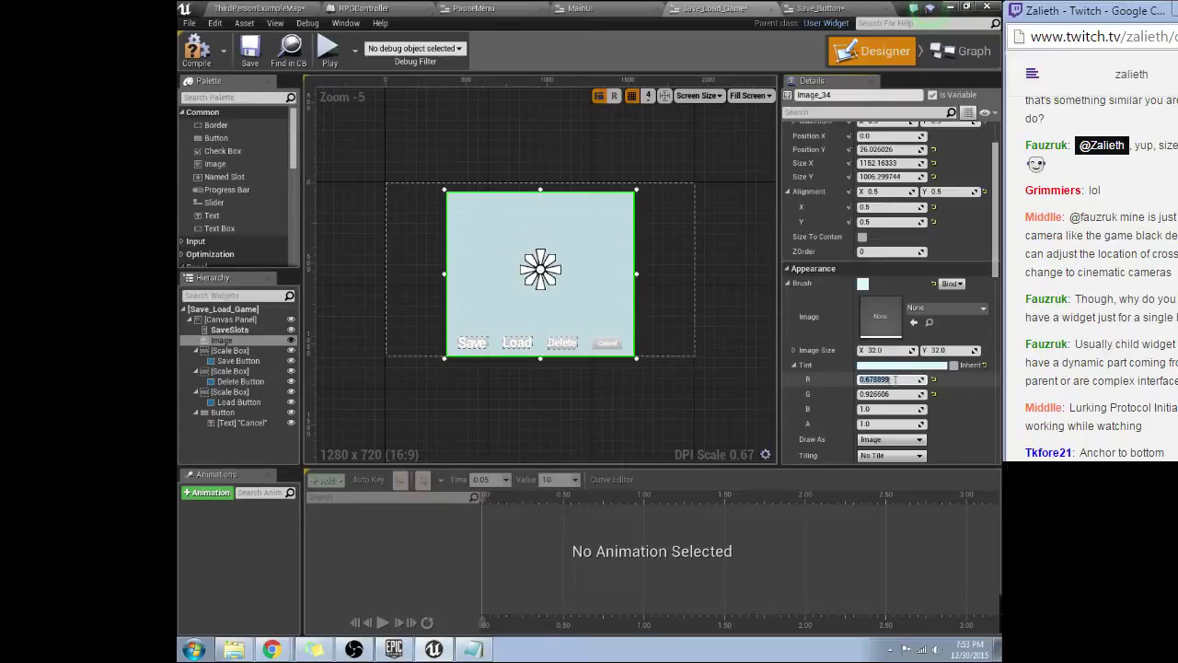
{"action": "type", "text": "0"}
{"action": "key", "text": "Return"}
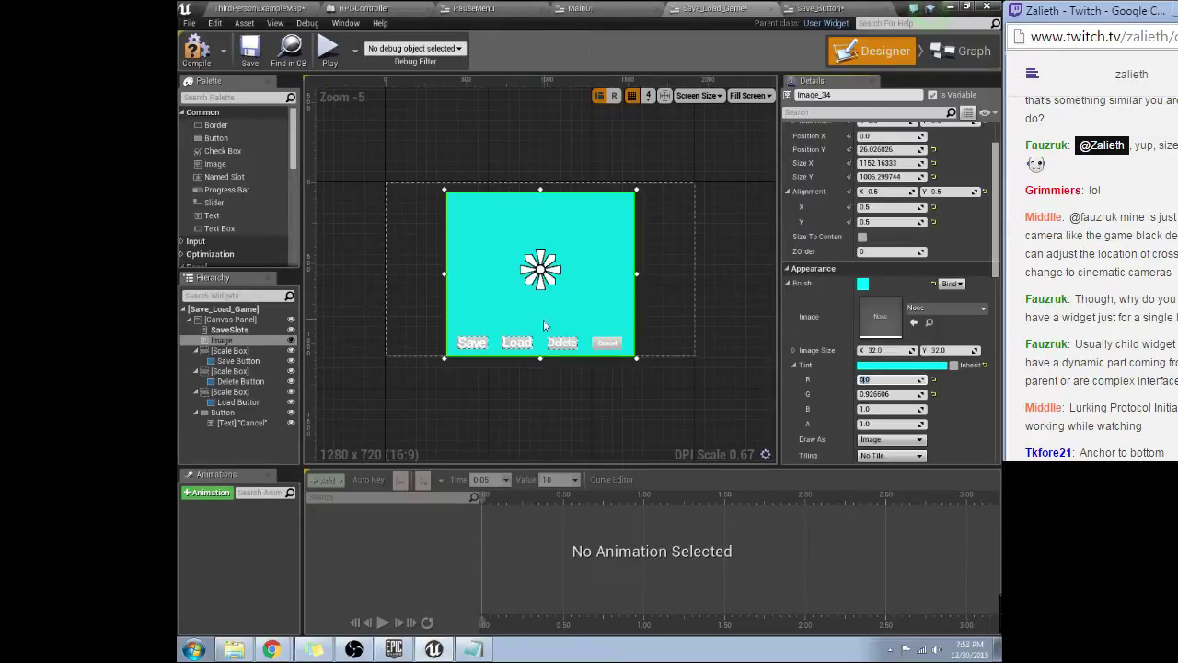
Step: Check the background ZOrder against the SaveSlots box, then save the Save_Load_Game widget
{"action": "left_click", "coordinate": [230, 329]}
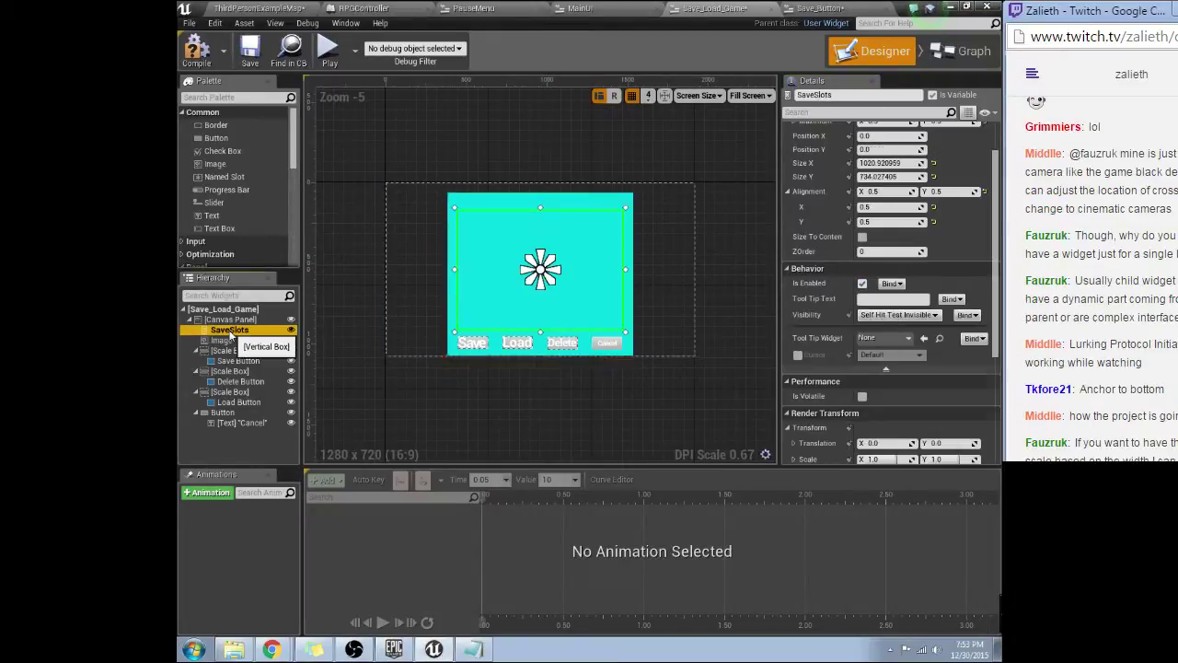
{"action": "left_click", "coordinate": [222, 341]}
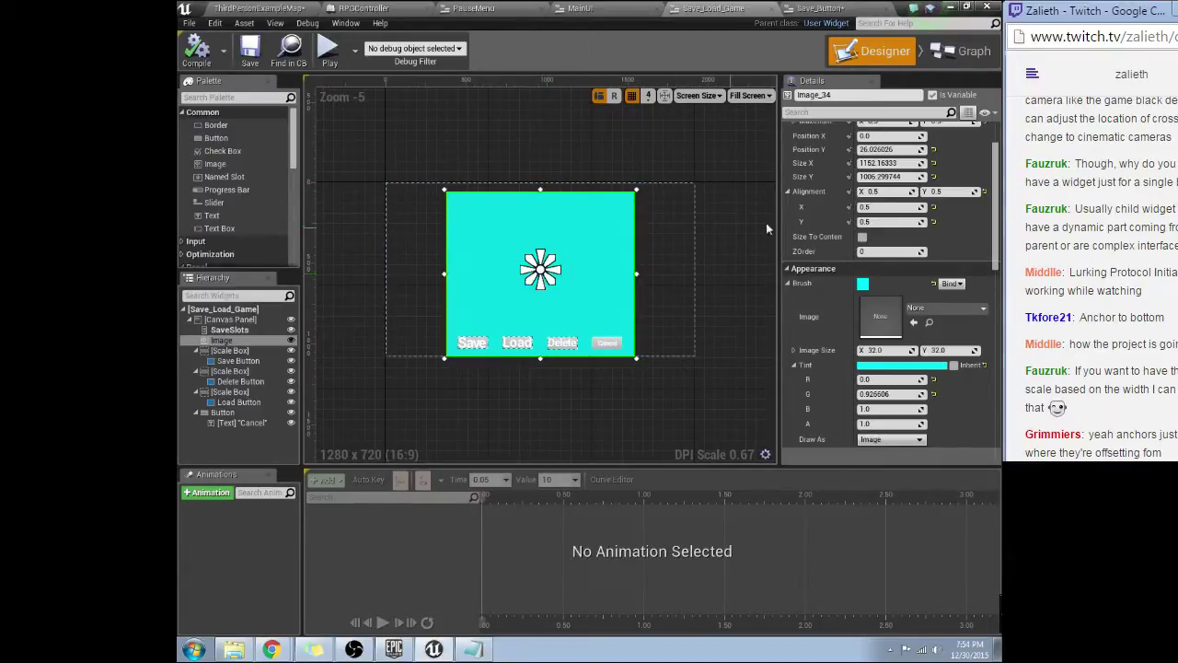
{"action": "left_click", "coordinate": [889, 251]}
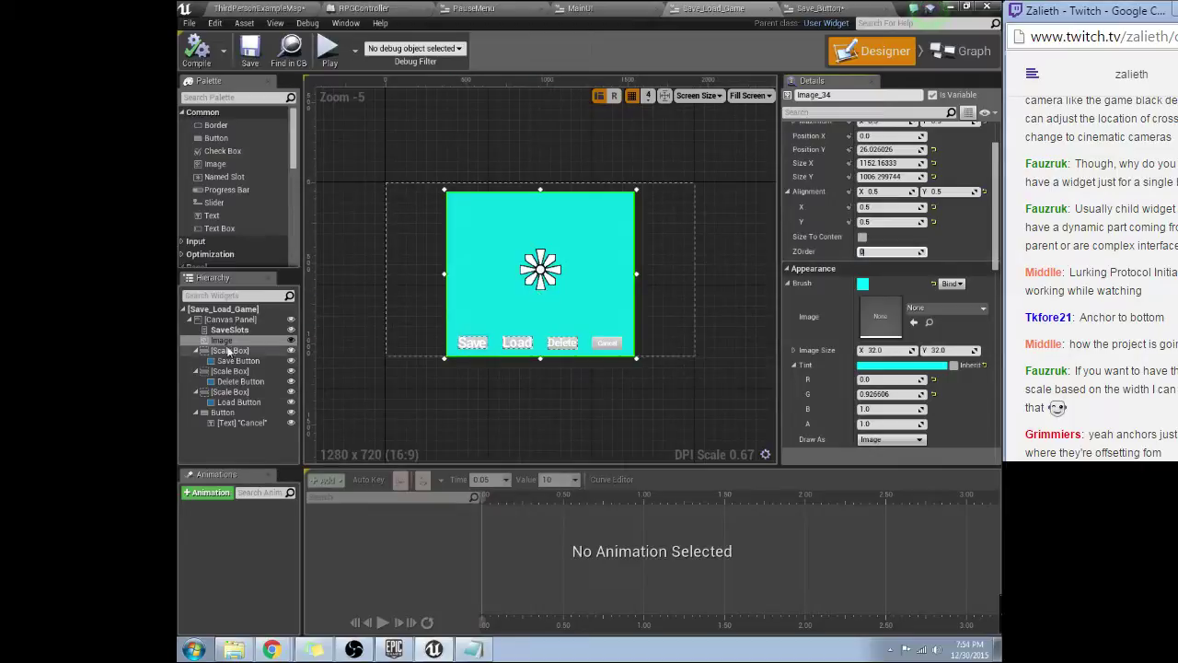
{"action": "left_click", "coordinate": [229, 330]}
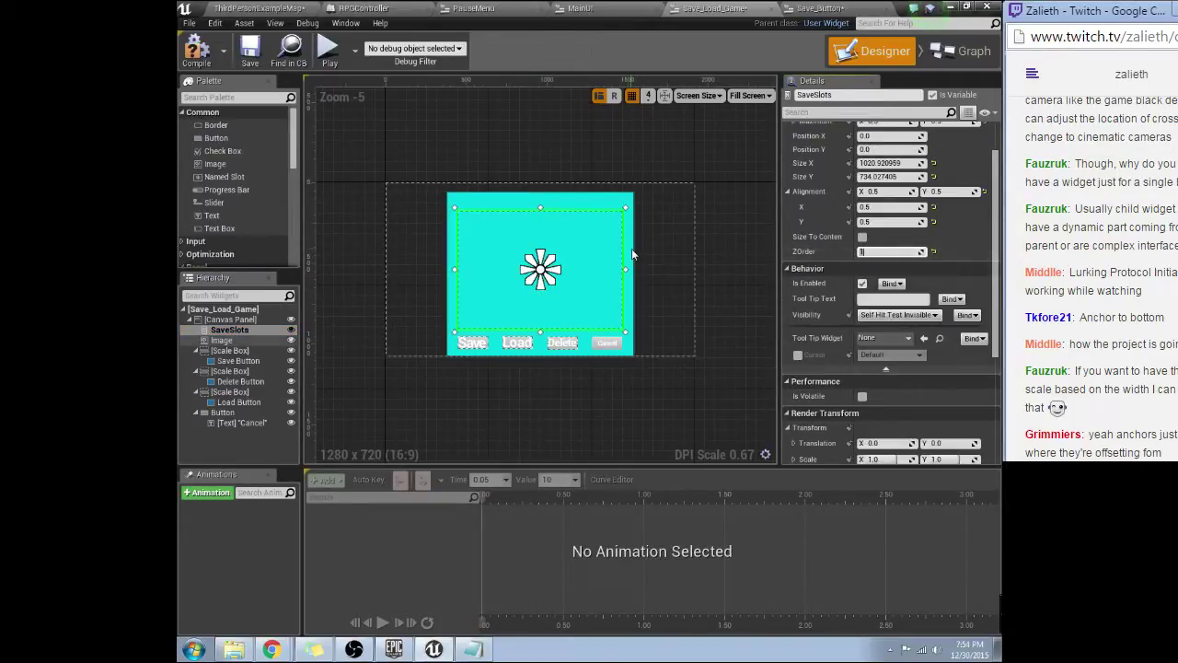
{"action": "left_click", "coordinate": [577, 200]}
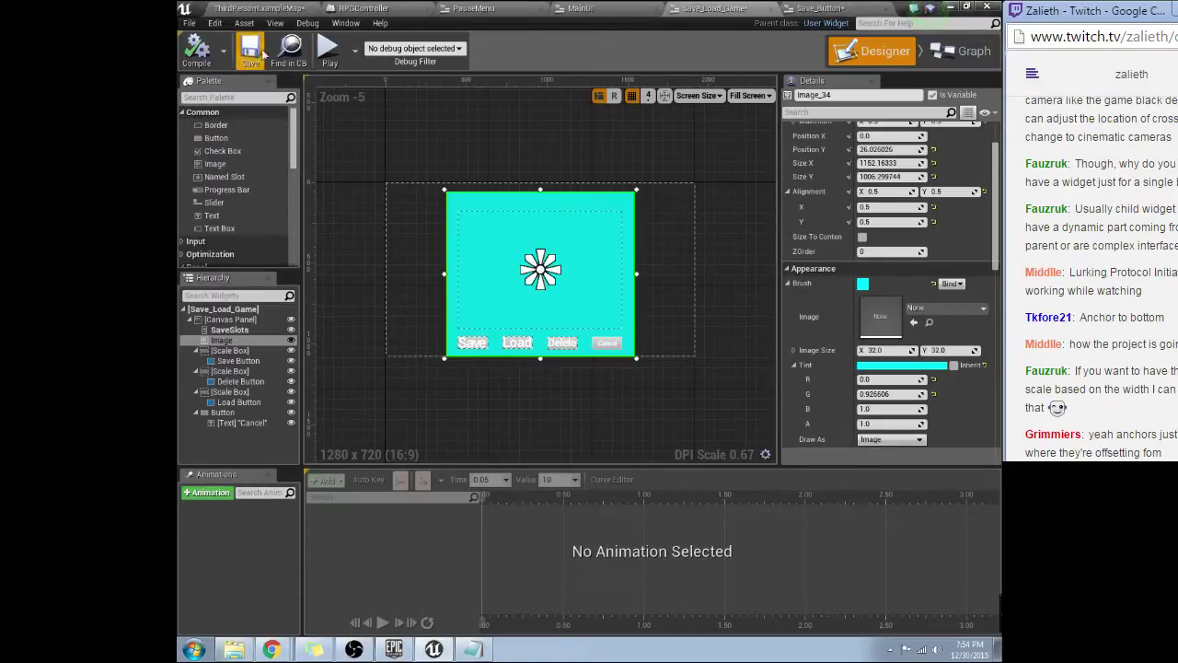
{"action": "left_click", "coordinate": [607, 8]}
Step: Play the level, finalize the character, and open then cancel the cyan Save/Load menu
{"action": "left_click", "coordinate": [829, 7]}
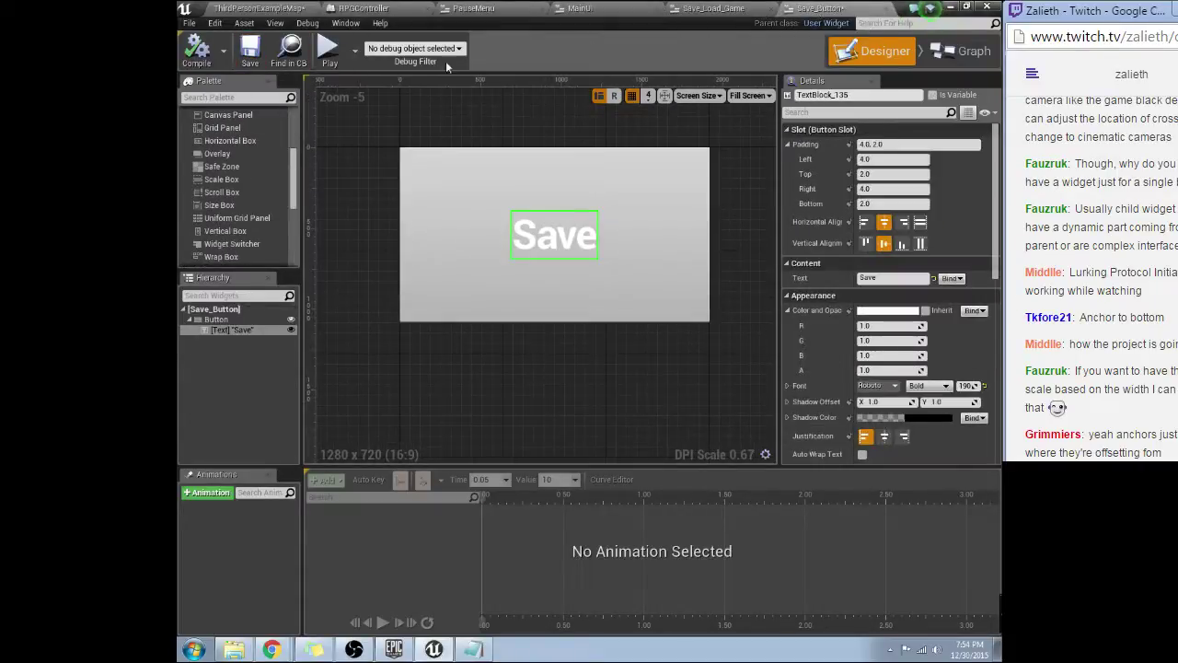
{"action": "left_click", "coordinate": [269, 9]}
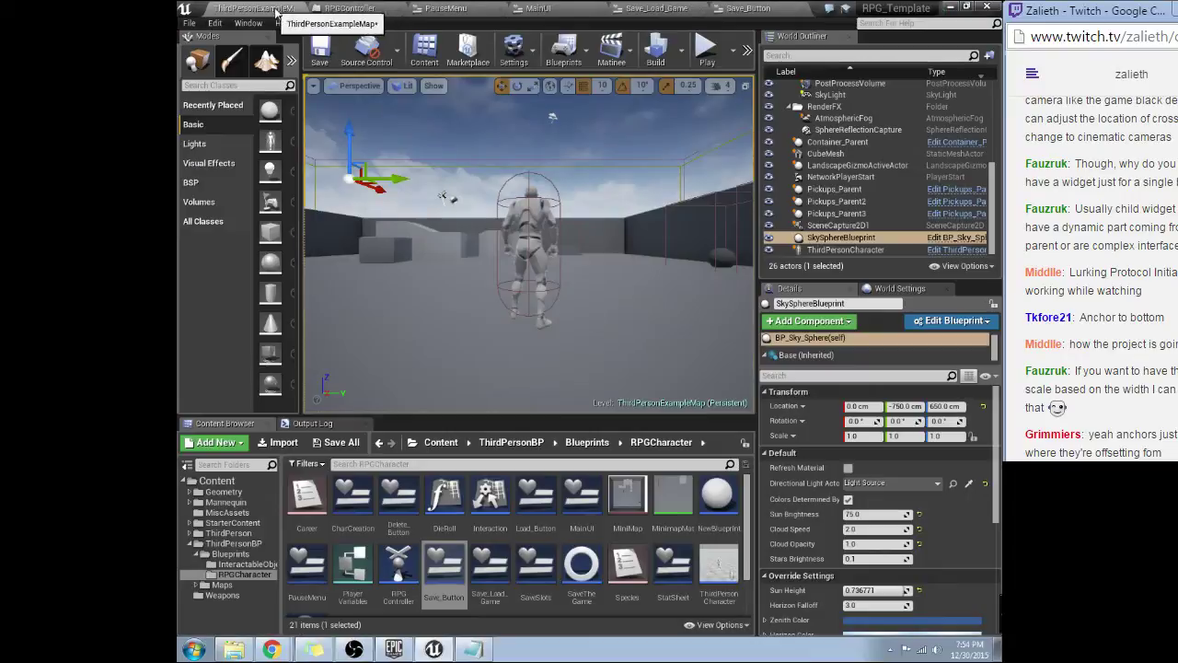
{"action": "left_click", "coordinate": [707, 48]}
{"action": "left_click", "coordinate": [619, 312]}
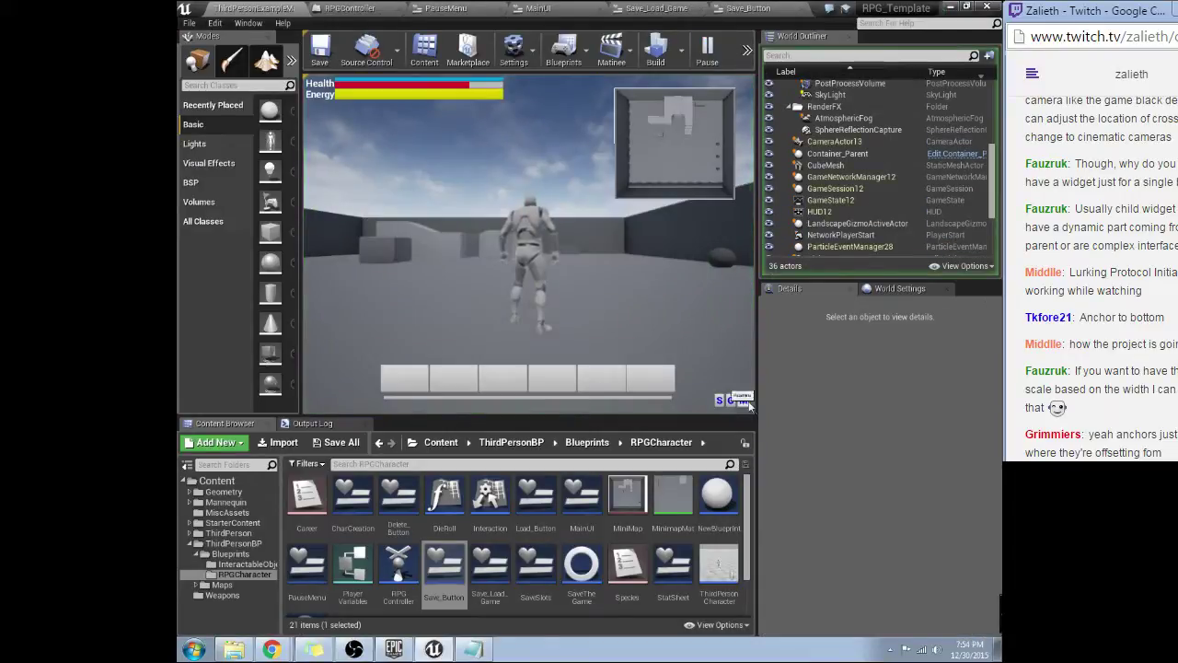
{"action": "left_click", "coordinate": [744, 401]}
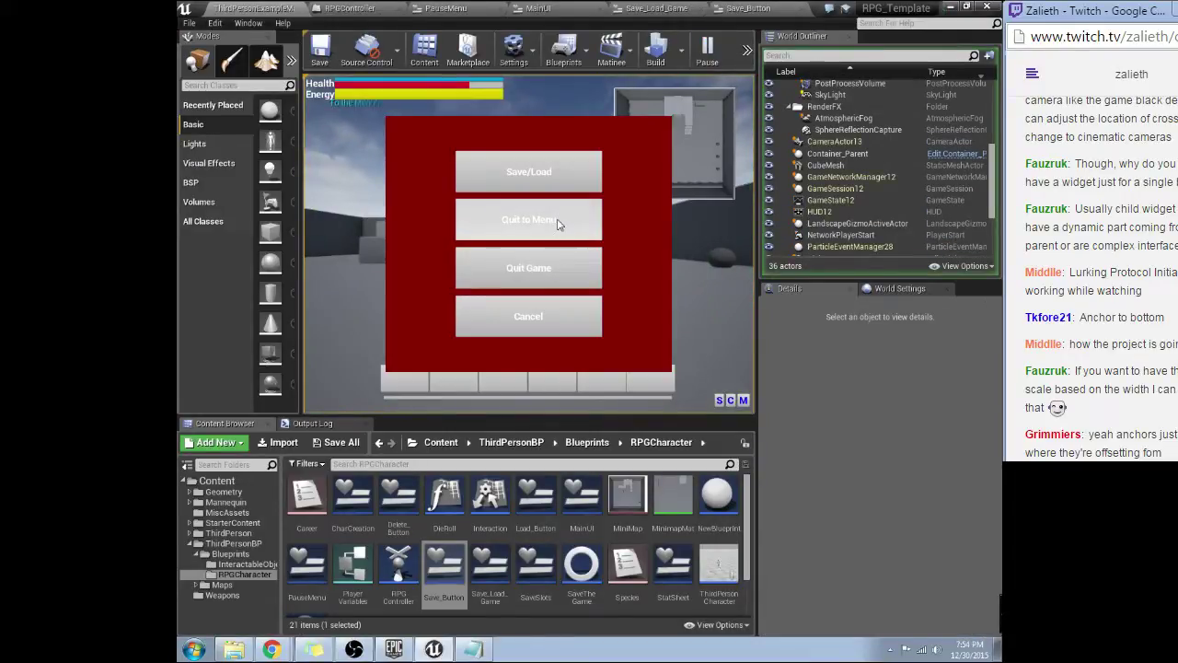
{"action": "left_click", "coordinate": [528, 172]}
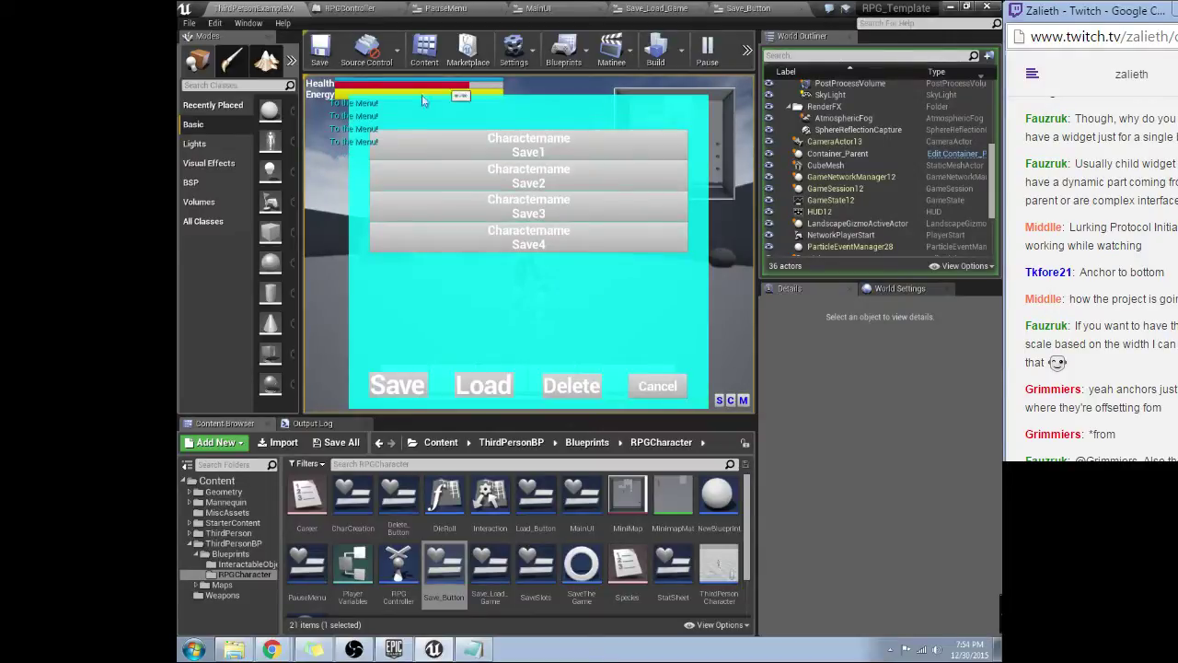
{"action": "left_click", "coordinate": [657, 385]}
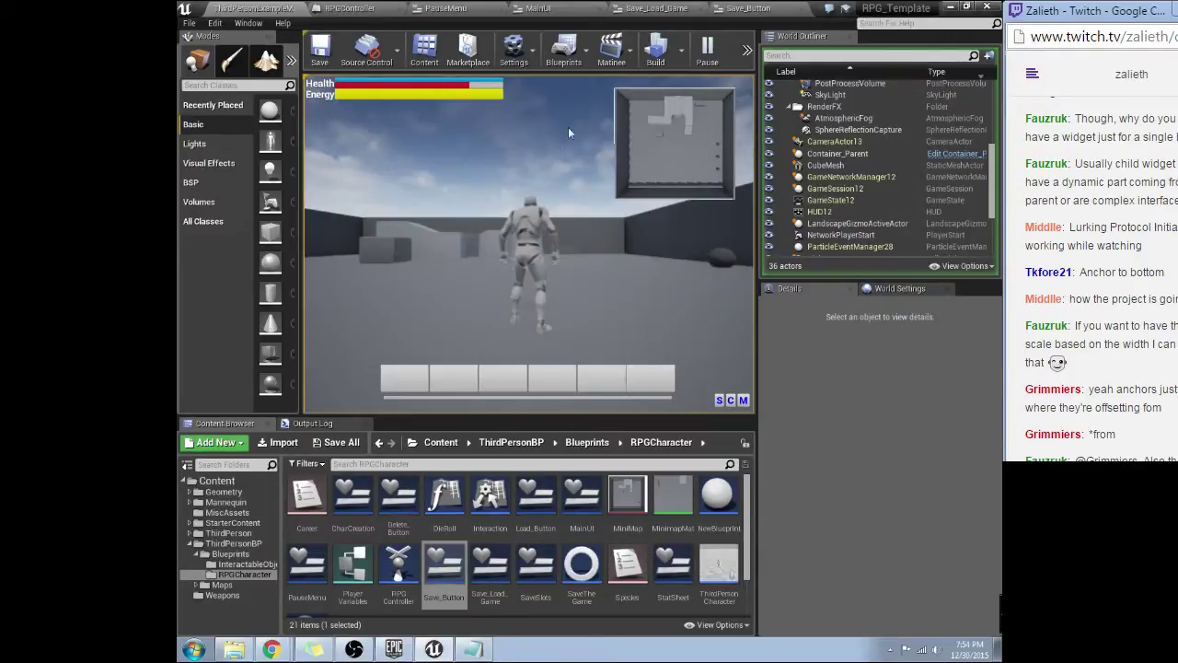
Step: Toggle the character stats panel, widen the game viewport, then stop play
{"action": "left_click", "coordinate": [728, 401]}
{"action": "left_click", "coordinate": [724, 397]}
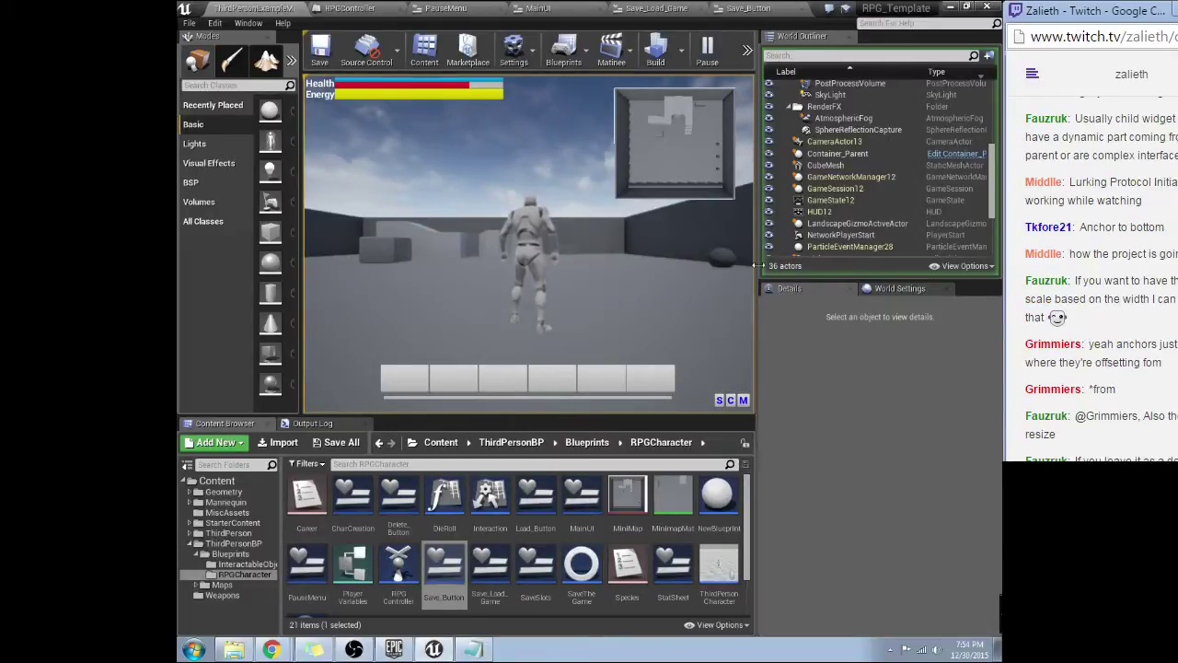
{"action": "left_click_drag", "start_coordinate": [757, 265], "coordinate": [862, 274]}
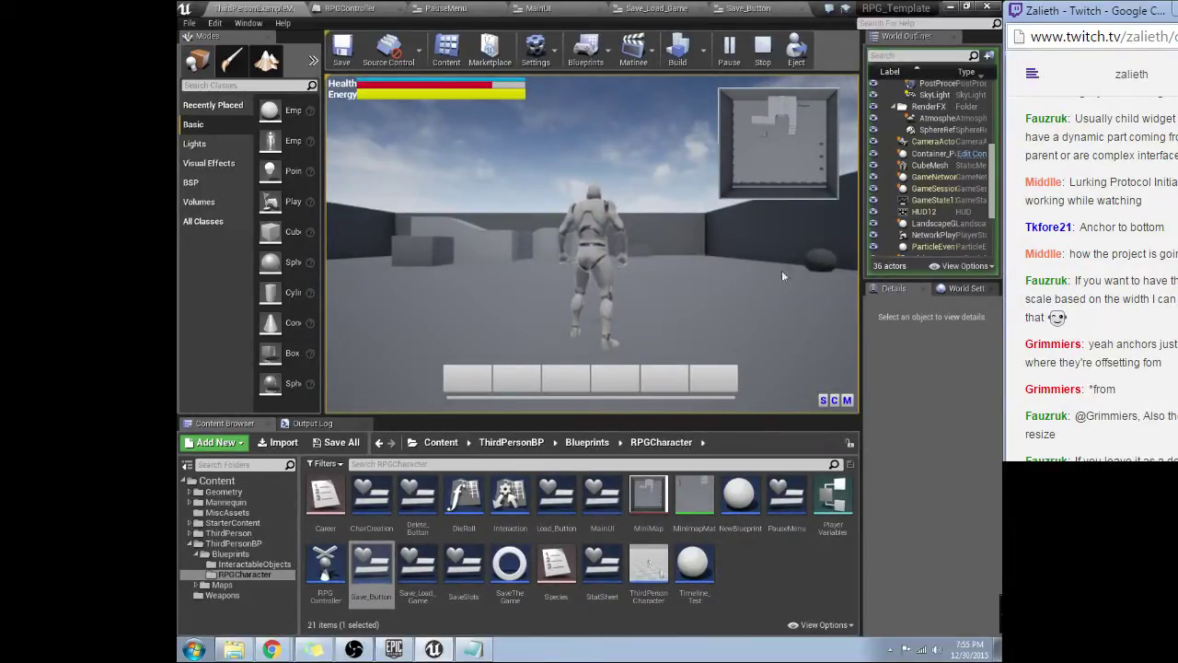
{"action": "left_click", "coordinate": [764, 51]}
Step: Switch through the widget tabs to the RPGController blueprint graph
{"action": "left_click", "coordinate": [656, 7]}
{"action": "left_click", "coordinate": [543, 7]}
{"action": "left_click", "coordinate": [445, 8]}
{"action": "left_click", "coordinate": [379, 7]}
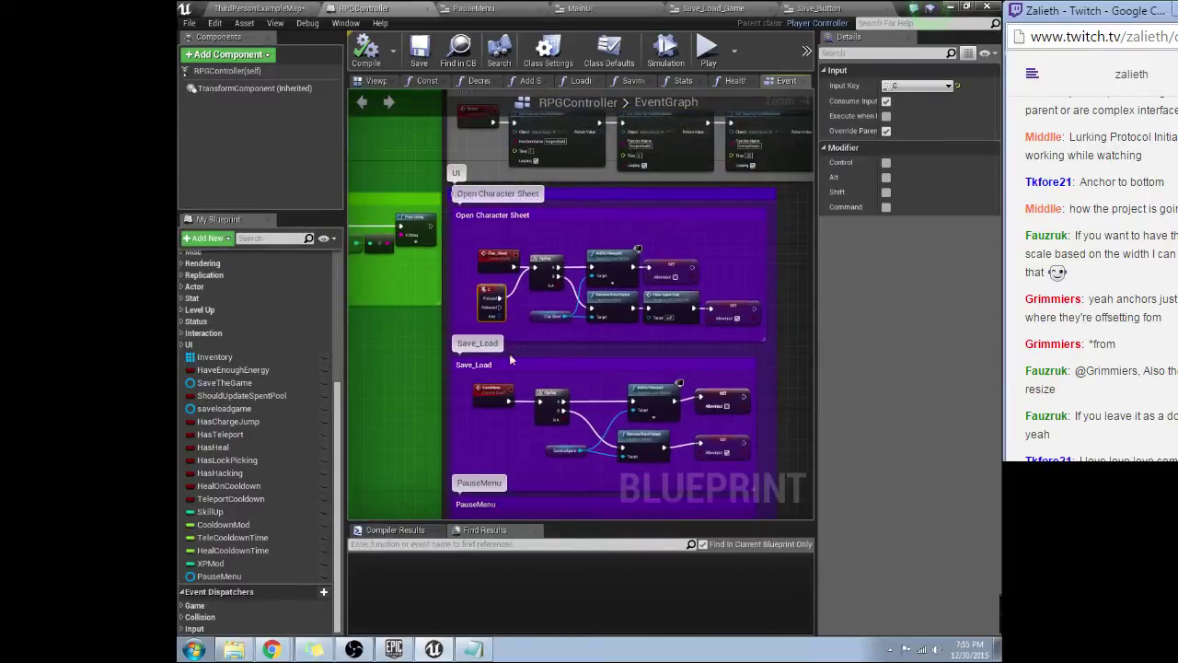
Step: Return to ThirdPersonExampleMap, fly to an overhead view, and save the level
{"action": "scroll", "coordinate": [536, 294], "scroll_direction": "up", "scroll_amount": 1}
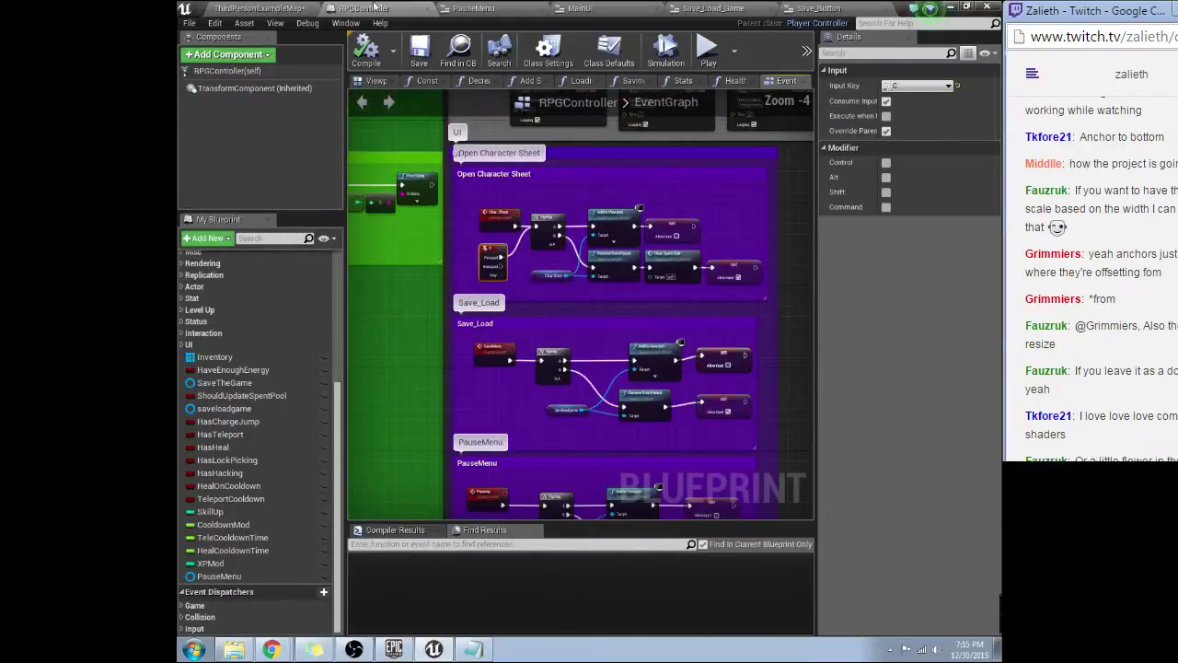
{"action": "left_click", "coordinate": [258, 8]}
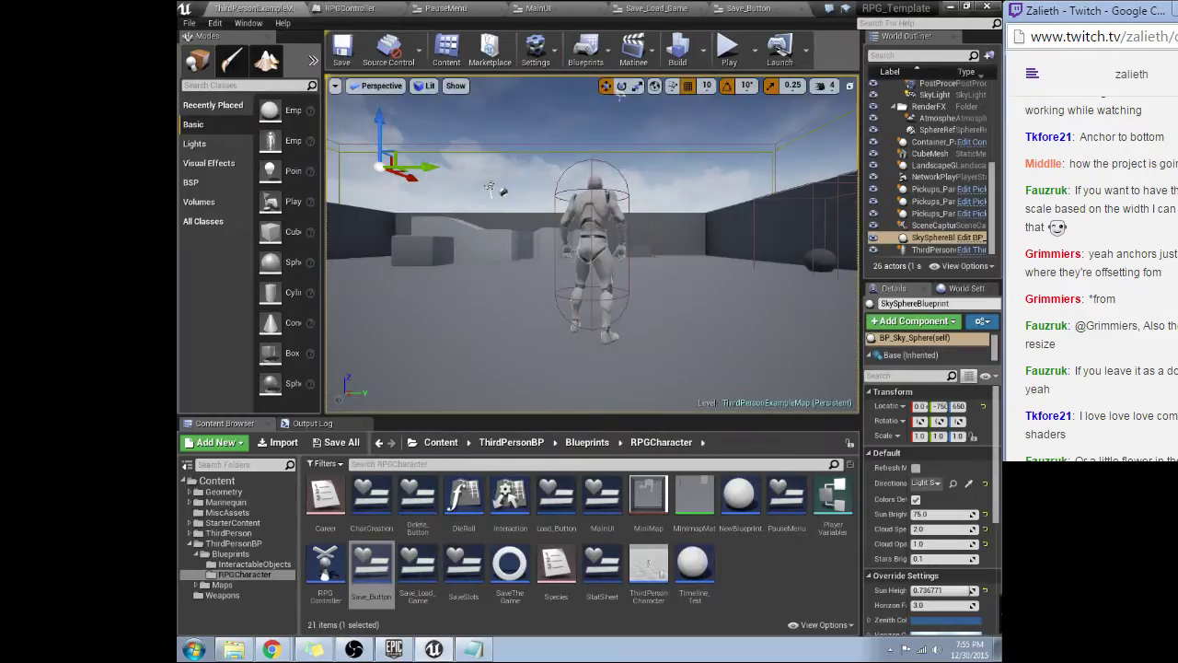
{"action": "right_click_drag", "start_coordinate": [508, 186], "coordinate": [529, 170]}
{"action": "left_click", "coordinate": [341, 57]}
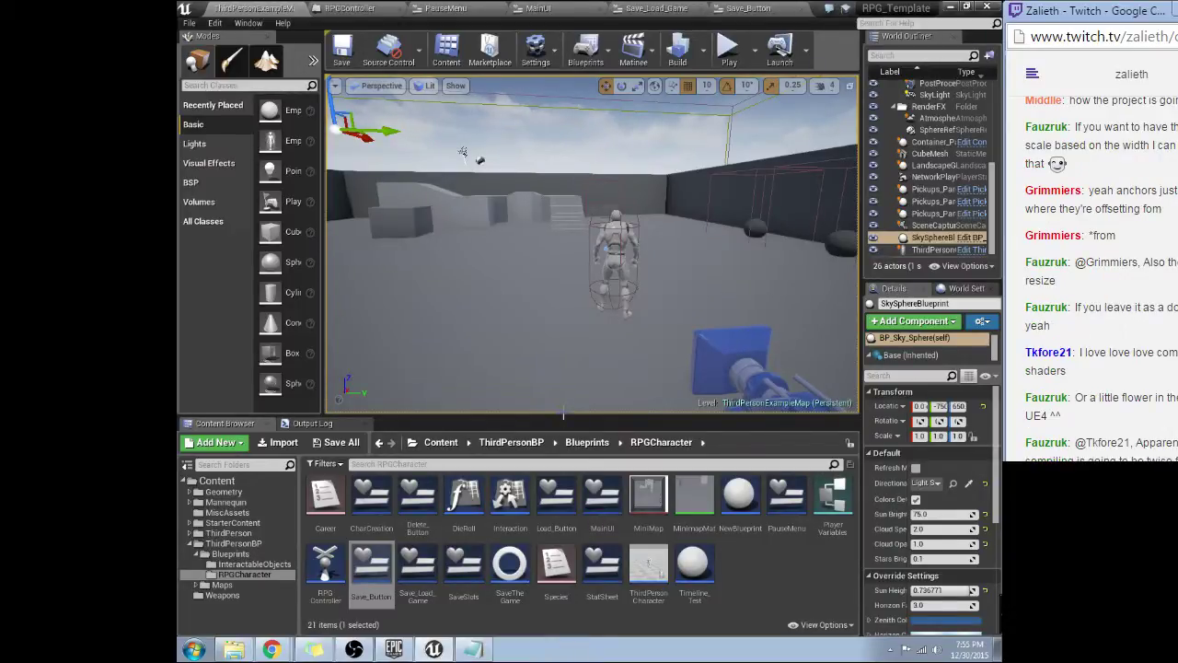
Step: Fly the viewport camera around and back from the character in the arena
{"action": "right_click_drag", "start_coordinate": [463, 152], "coordinate": [523, 95]}
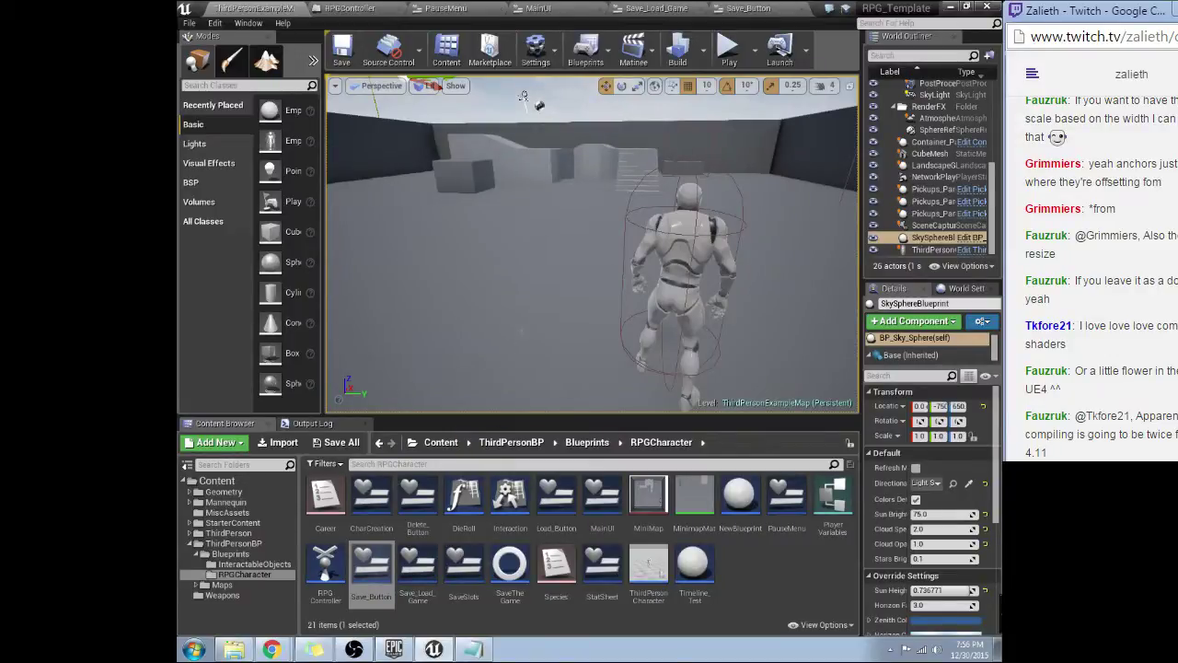
{"action": "right_click_drag", "start_coordinate": [523, 96], "coordinate": [524, 96]}
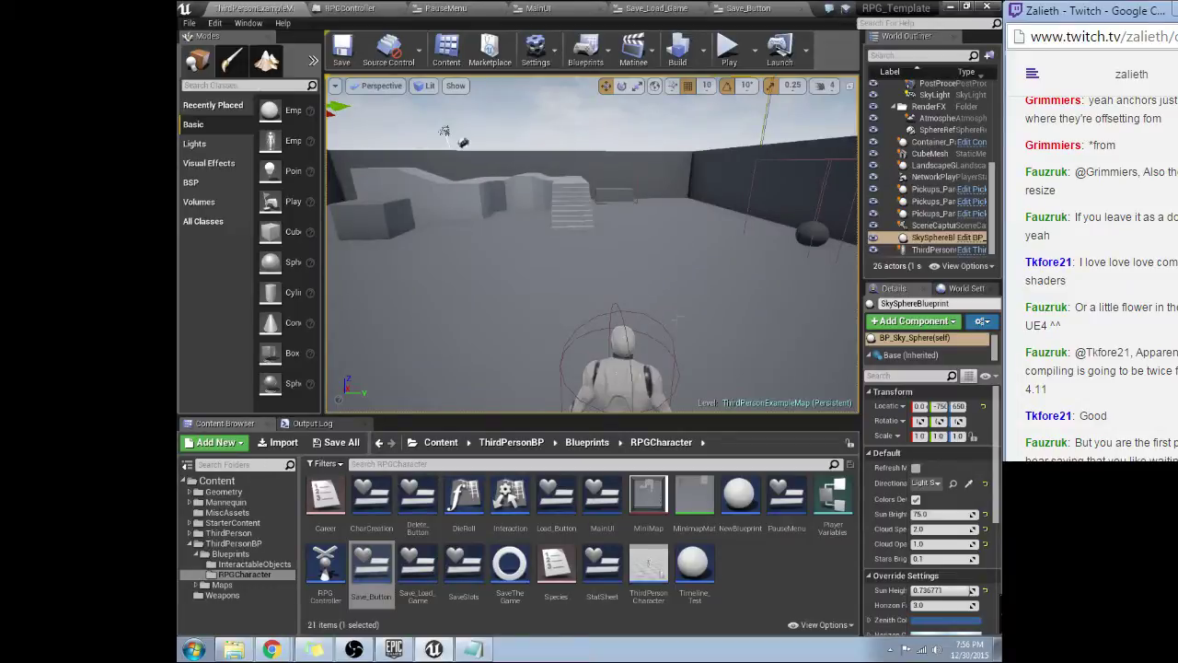
{"action": "right_click_drag", "start_coordinate": [523, 96], "coordinate": [524, 96]}
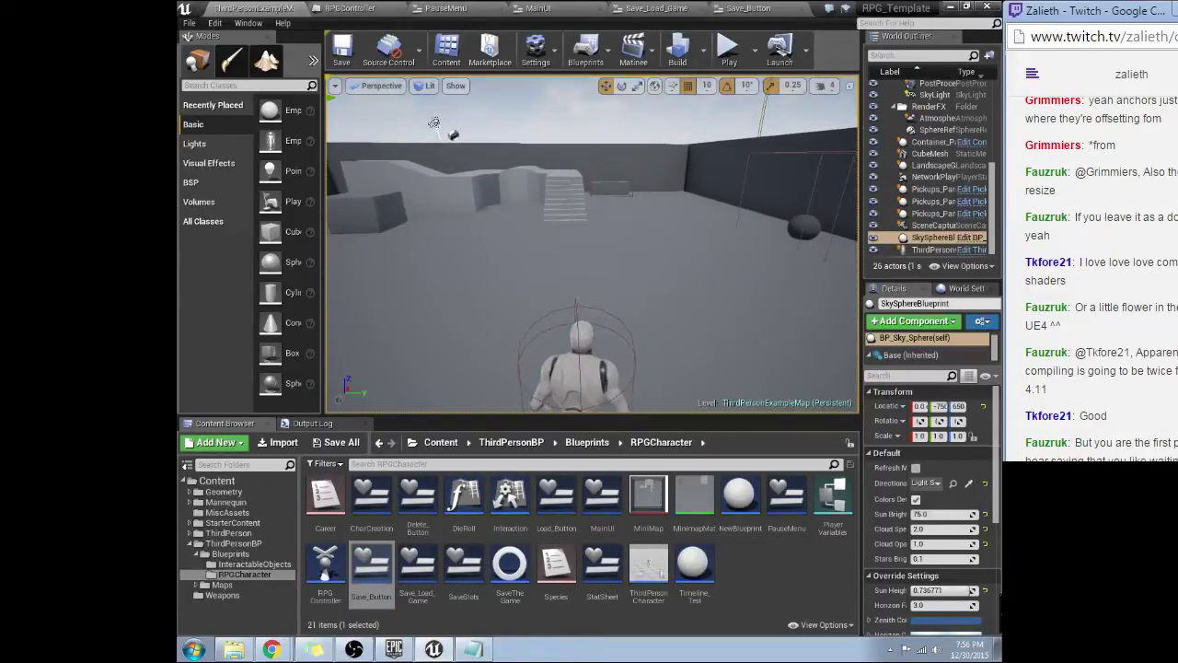
Step: Open the RPGController blueprint from the Content Browser
{"action": "left_click", "coordinate": [325, 497]}
{"action": "left_click", "coordinate": [568, 568]}
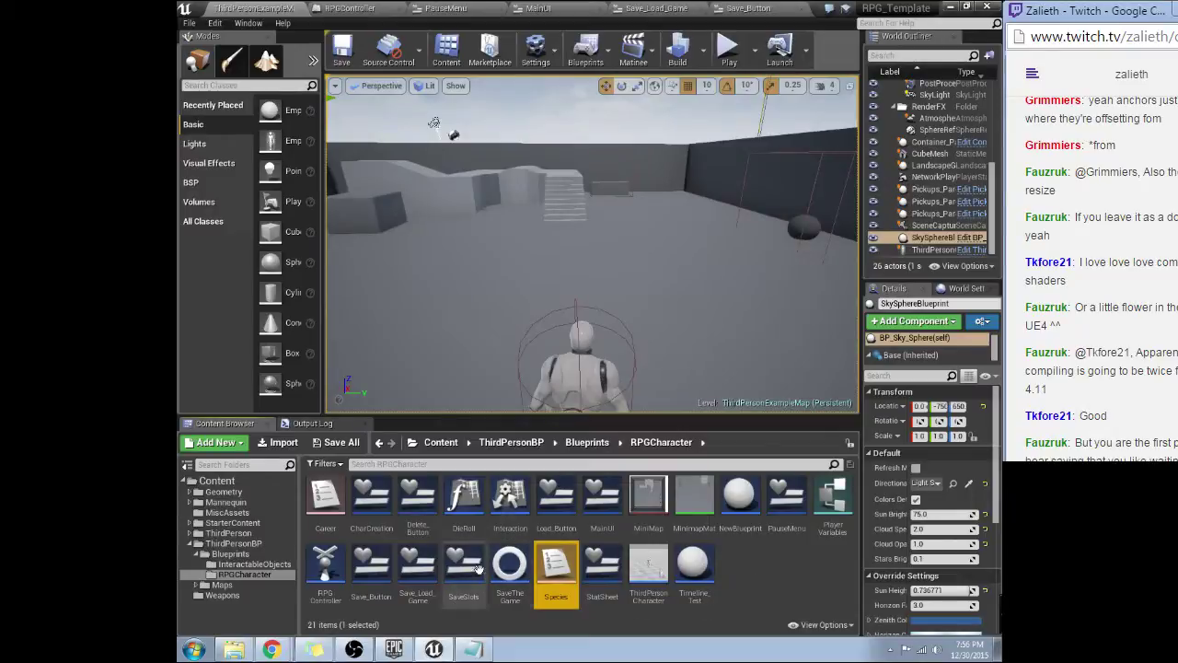
{"action": "double_click", "coordinate": [327, 563]}
{"action": "scroll", "coordinate": [552, 436], "scroll_direction": "down", "scroll_amount": 6}
{"action": "scroll", "coordinate": [646, 393], "scroll_direction": "up", "scroll_amount": 7}
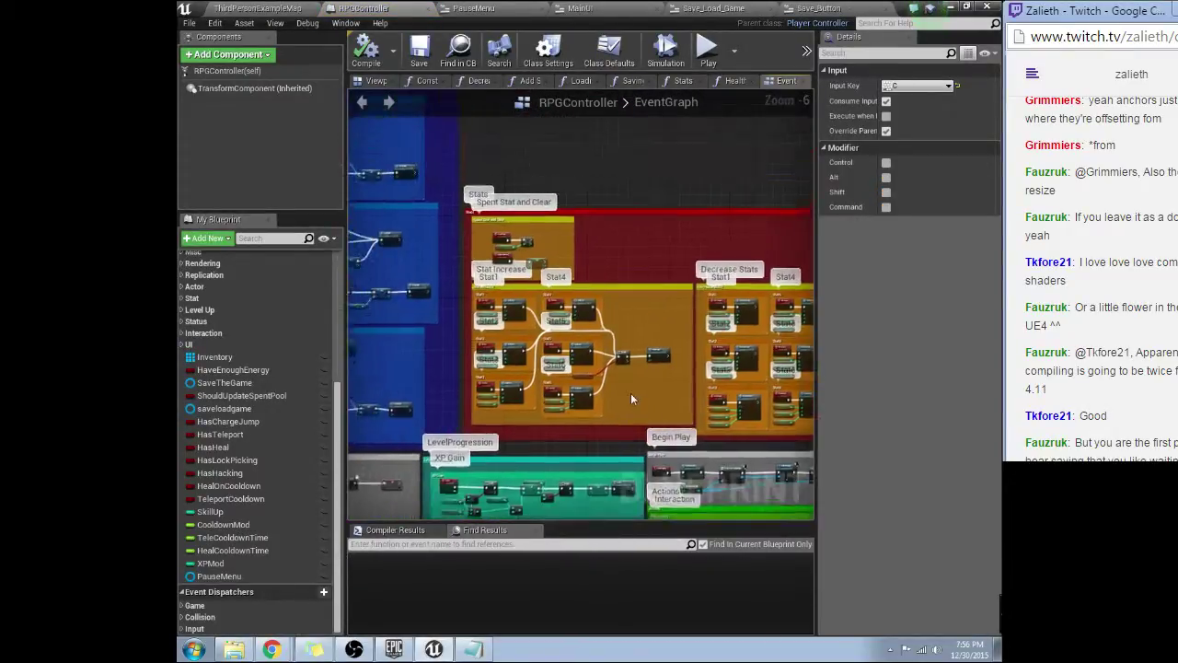
{"action": "scroll", "coordinate": [527, 400], "scroll_direction": "down", "scroll_amount": 3}
Step: Pan and zoom through the Stats, level-up, Create Save State and UI groups
{"action": "right_click_drag", "start_coordinate": [526, 401], "coordinate": [673, 400]}
{"action": "scroll", "coordinate": [655, 414], "scroll_direction": "up", "scroll_amount": 3}
{"action": "scroll", "coordinate": [655, 415], "scroll_direction": "down", "scroll_amount": 3}
{"action": "scroll", "coordinate": [662, 402], "scroll_direction": "up", "scroll_amount": 1}
{"action": "scroll", "coordinate": [663, 402], "scroll_direction": "down", "scroll_amount": 2}
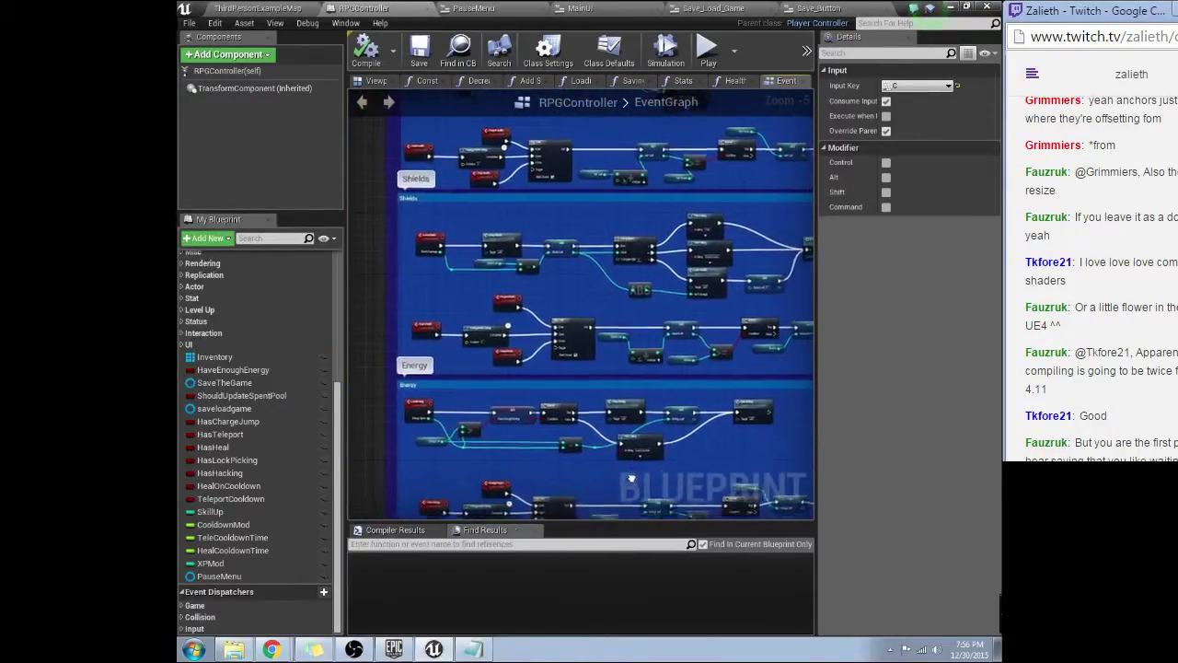
{"action": "right_click_drag", "start_coordinate": [684, 416], "coordinate": [610, 350]}
{"action": "scroll", "coordinate": [571, 342], "scroll_direction": "up", "scroll_amount": 3}
{"action": "scroll", "coordinate": [612, 345], "scroll_direction": "down", "scroll_amount": 3}
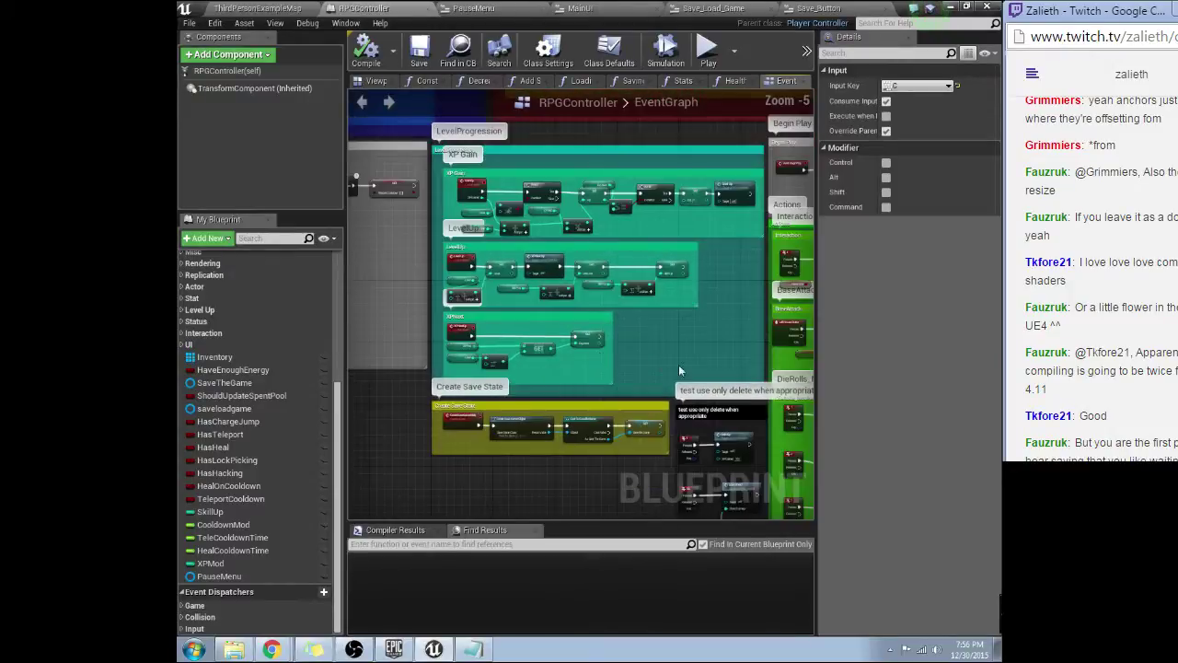
{"action": "right_click_drag", "start_coordinate": [610, 363], "coordinate": [439, 368]}
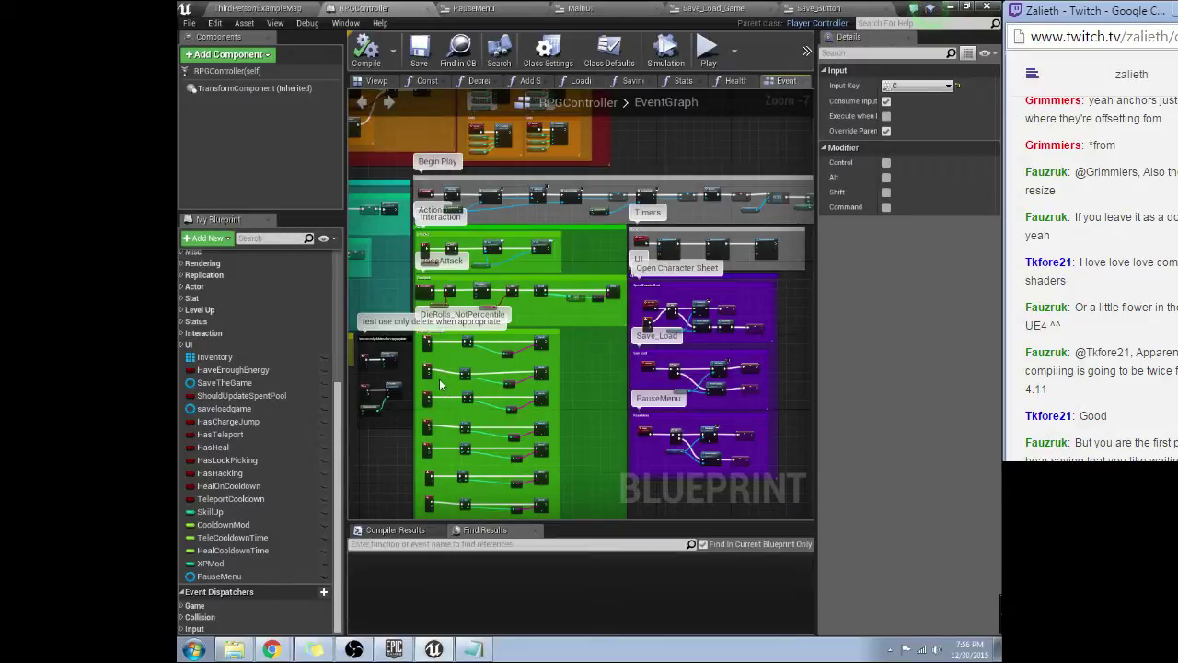
{"action": "scroll", "coordinate": [613, 359], "scroll_direction": "down", "scroll_amount": 2}
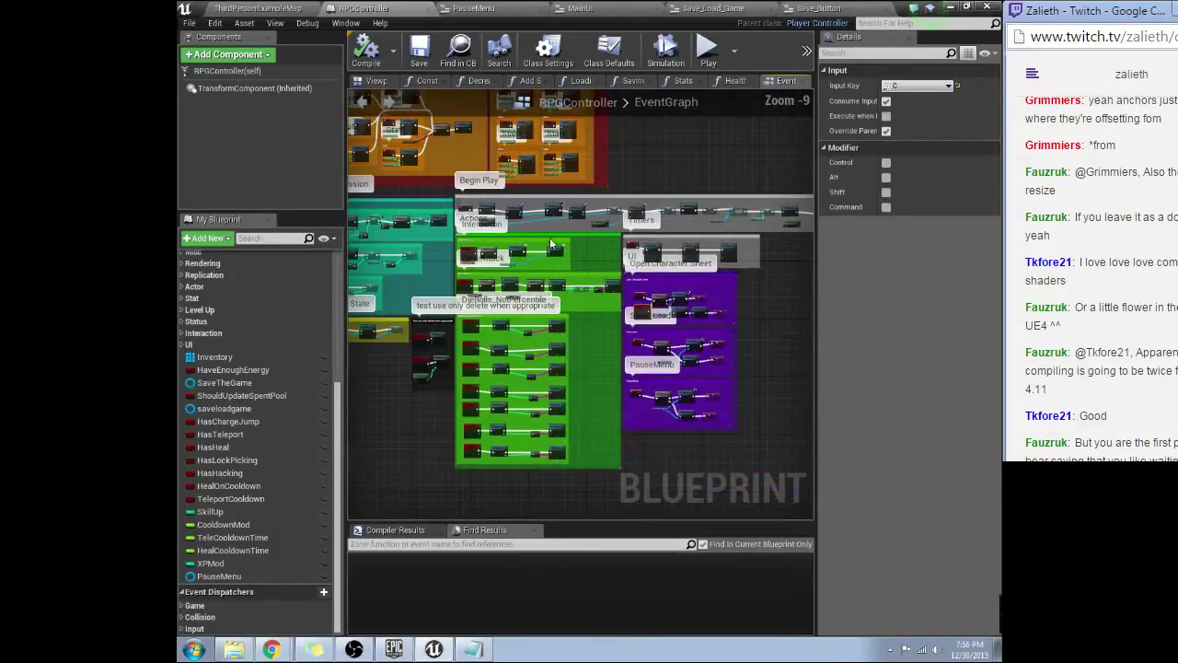
{"action": "right_click_drag", "start_coordinate": [632, 363], "coordinate": [651, 368]}
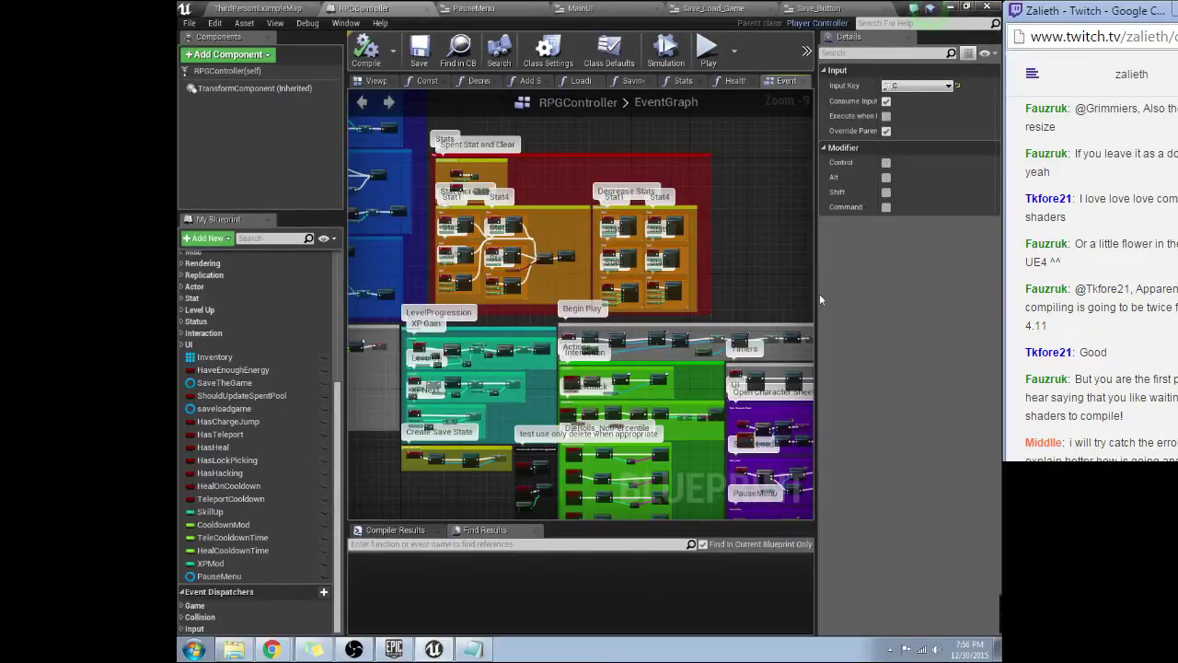
Step: Enlarge the event graph area, pan it into view, and save RPGController
{"action": "left_click_drag", "start_coordinate": [821, 294], "coordinate": [920, 304]}
{"action": "right_click_drag", "start_coordinate": [880, 313], "coordinate": [1011, 344]}
{"action": "right_click_drag", "start_coordinate": [568, 297], "coordinate": [646, 357]}
{"action": "scroll", "coordinate": [646, 357], "scroll_direction": "up", "scroll_amount": 2}
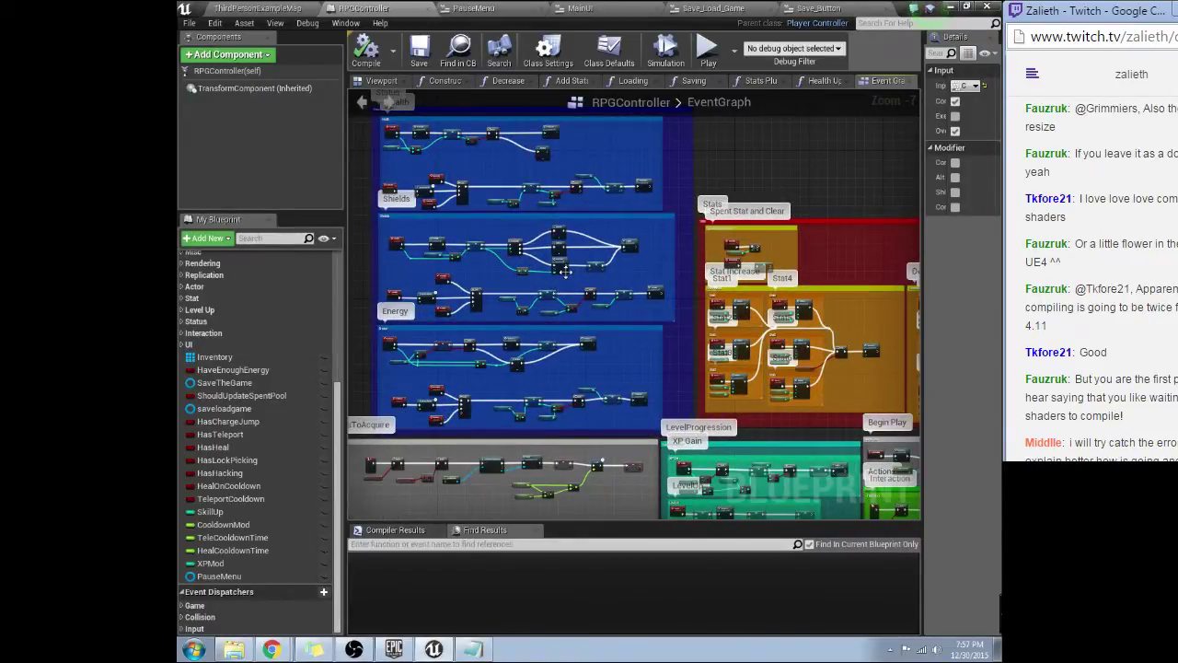
{"action": "left_click", "coordinate": [419, 61]}
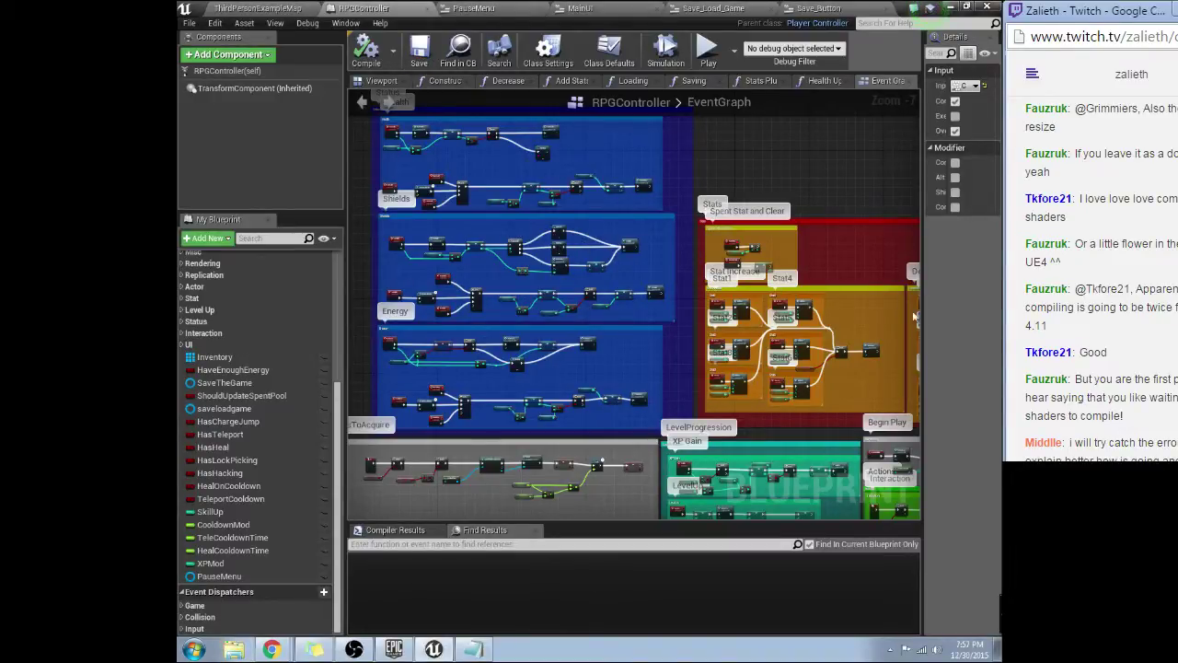
Step: Return to ThirdPersonExampleMap, move the camera closer to the character, and save the level
{"action": "left_click", "coordinate": [272, 8]}
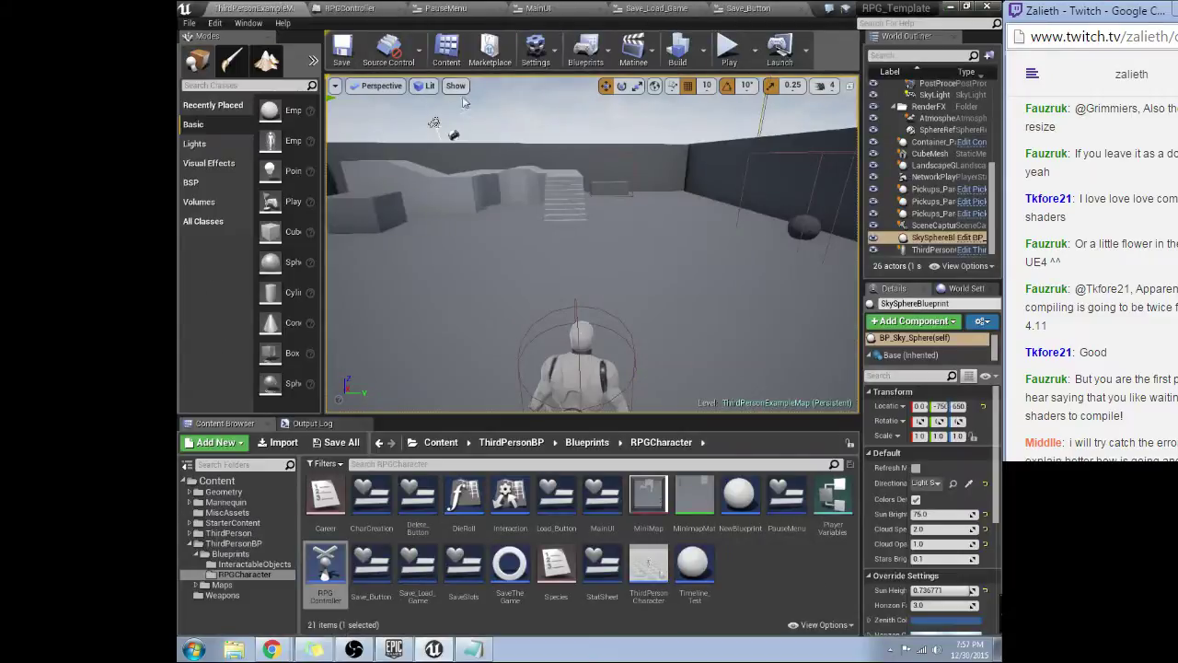
{"action": "right_click_drag", "start_coordinate": [592, 244], "coordinate": [541, 150]}
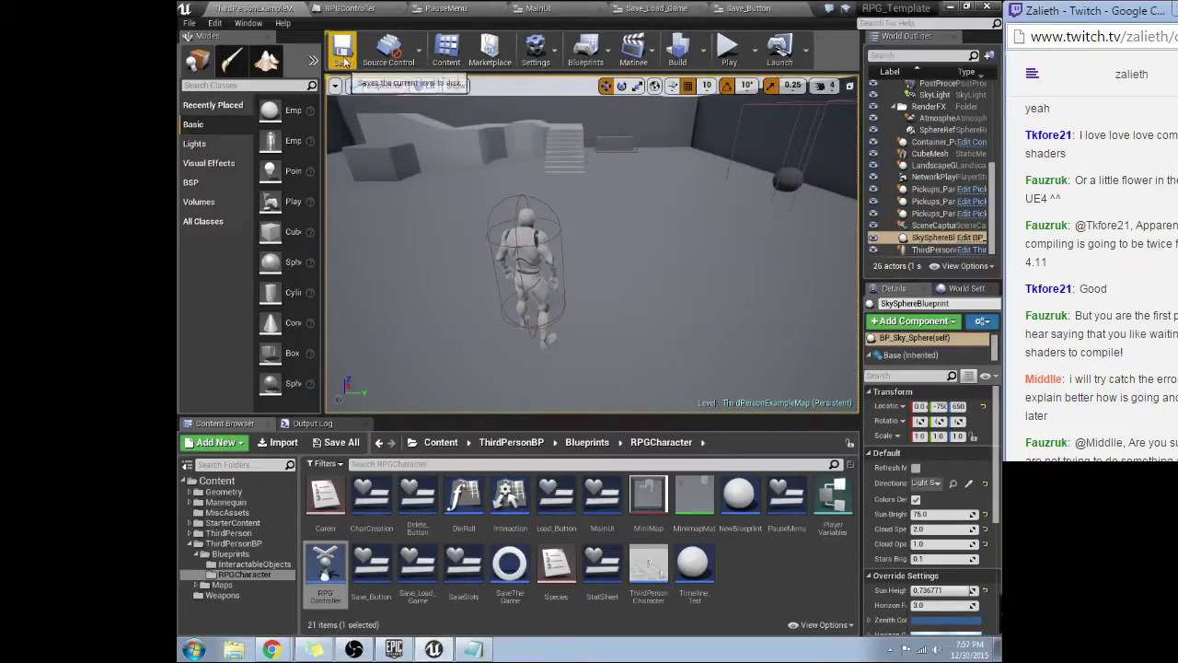
{"action": "left_click", "coordinate": [352, 59]}
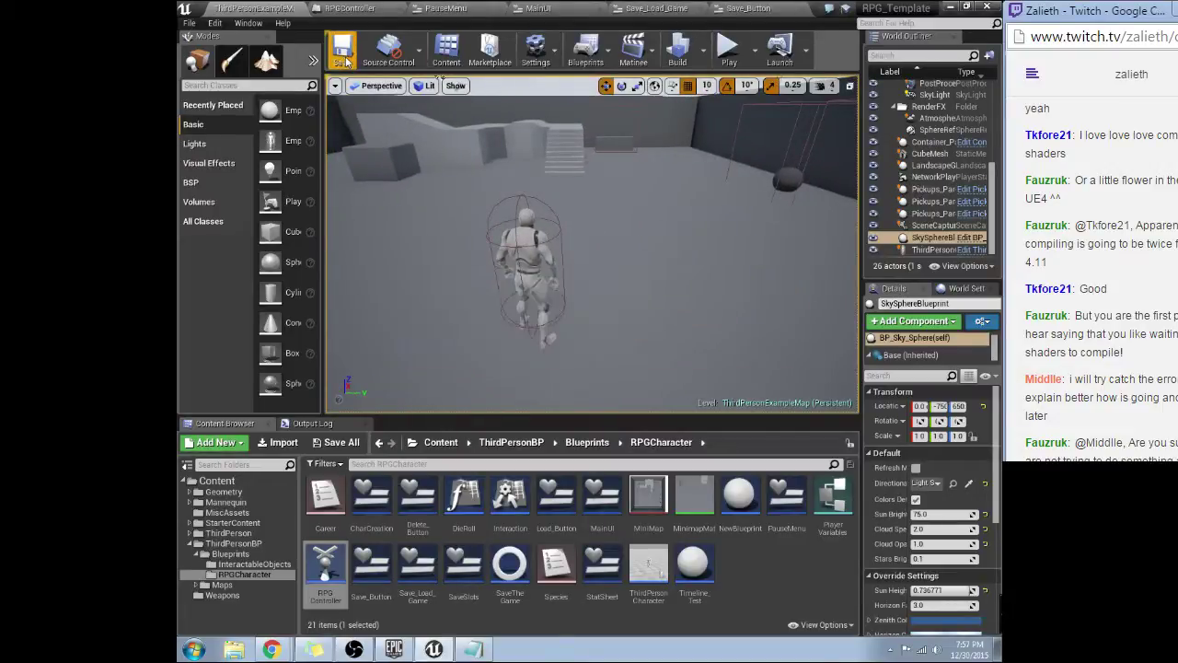
Step: Switch projects via File > Open Project to TPP_Testbed
{"action": "left_click", "coordinate": [188, 22]}
{"action": "left_click", "coordinate": [256, 206]}
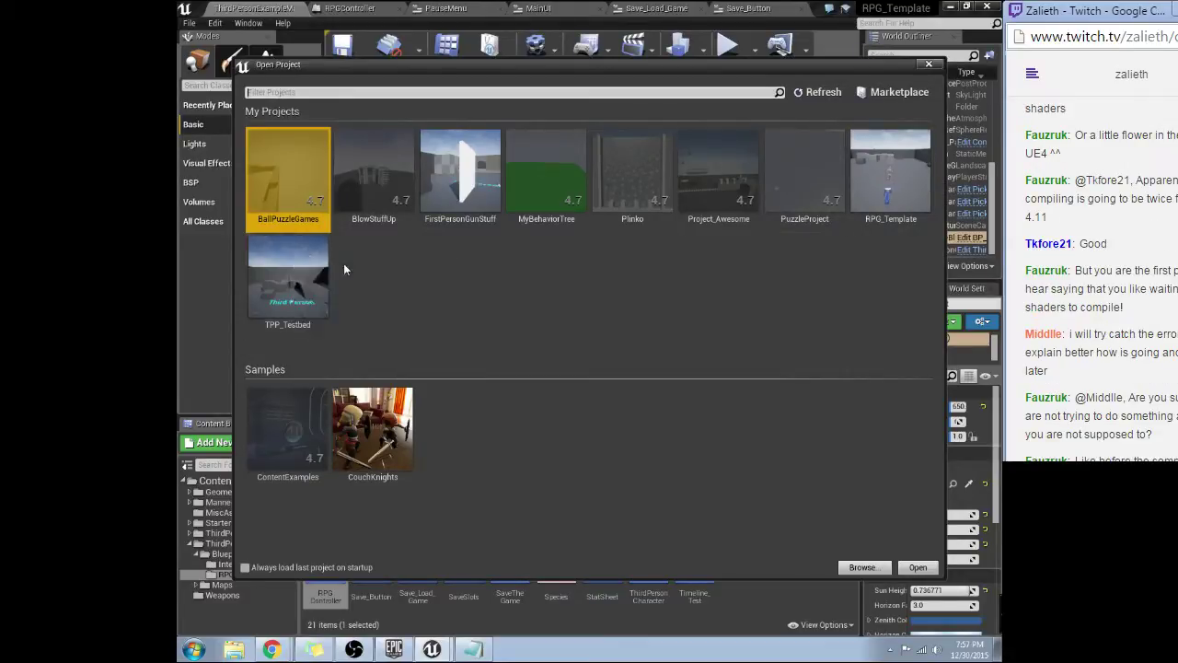
{"action": "double_click", "coordinate": [282, 290]}
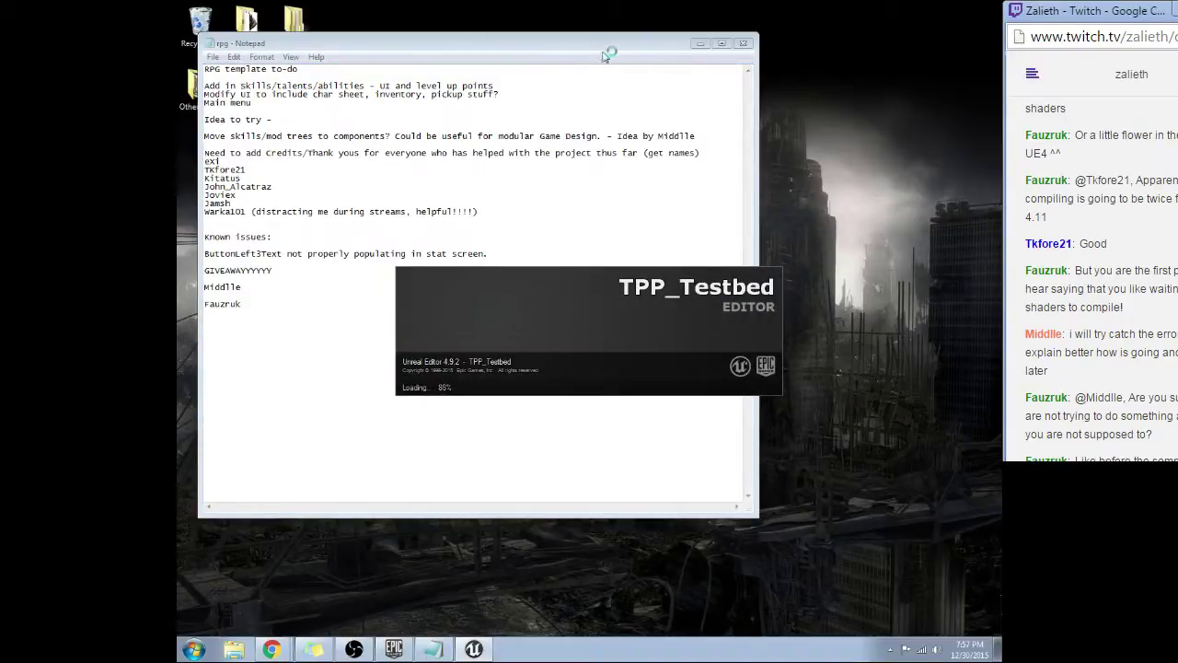
Step: Delete the last name from the list under the GIVEAWAYYYYYY heading in Notepad
{"action": "left_click_drag", "start_coordinate": [272, 296], "coordinate": [200, 302]}
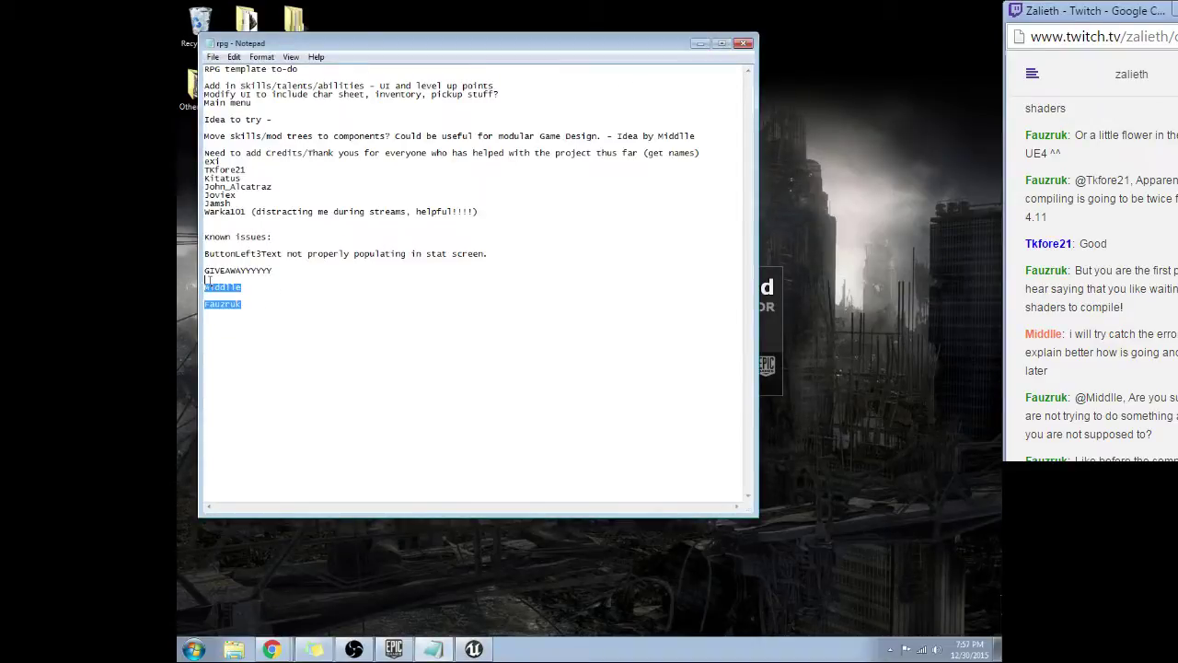
{"action": "left_click_drag", "start_coordinate": [244, 310], "coordinate": [234, 304]}
{"action": "key", "text": "Delete"}
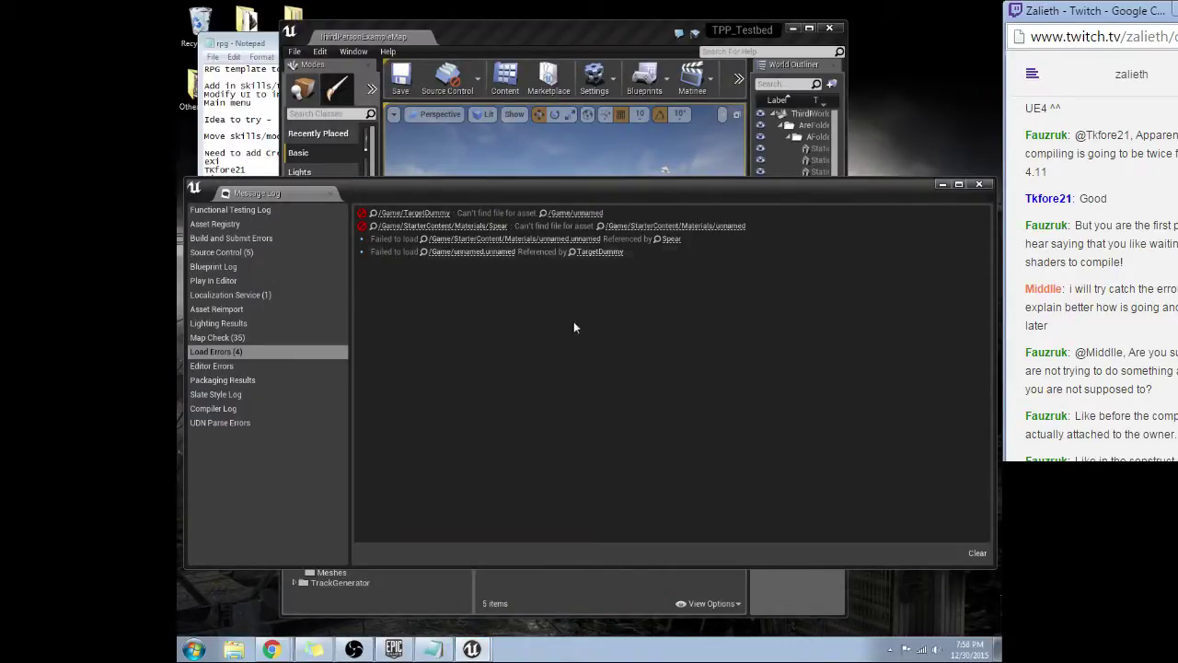
Step: Close the load-error log, maximize the TPP_Testbed editor, and show the ThirdPersonBP Blueprints folder
{"action": "left_click", "coordinate": [988, 187]}
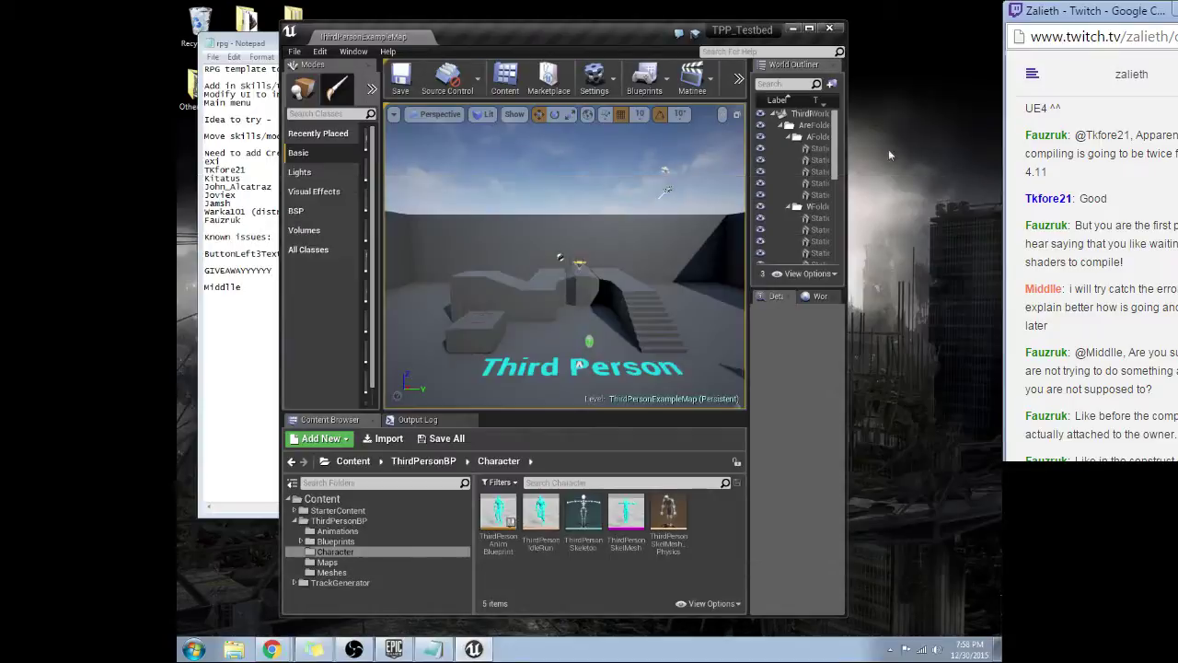
{"action": "left_click", "coordinate": [809, 29]}
{"action": "right_click_drag", "start_coordinate": [589, 244], "coordinate": [697, 99]}
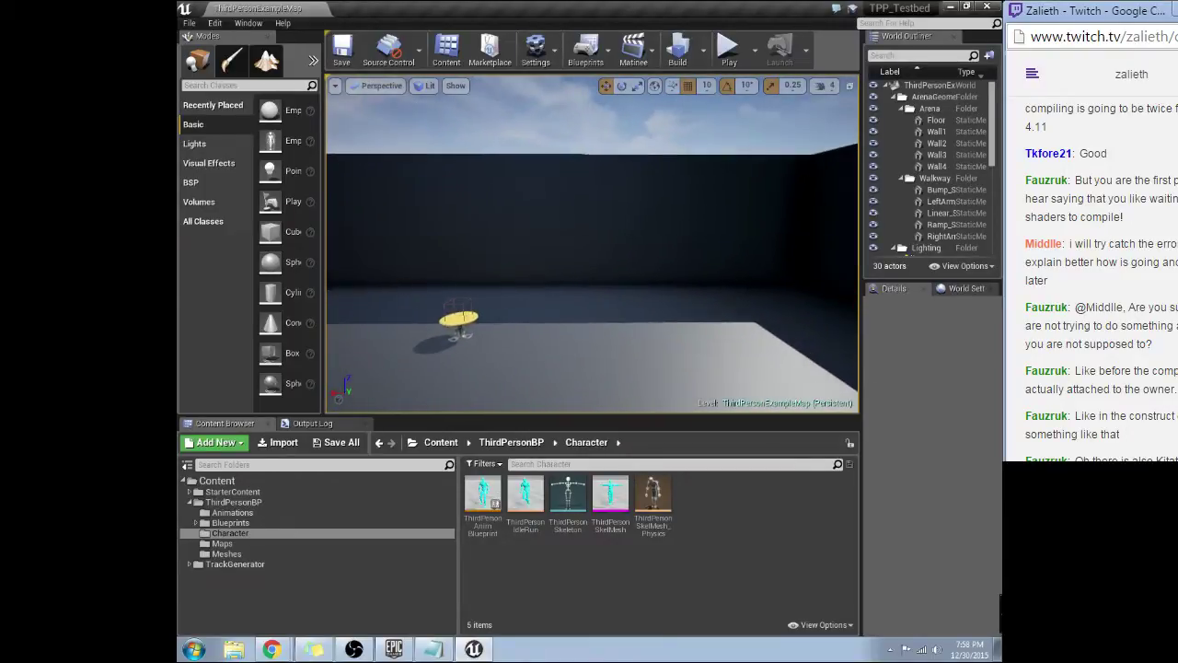
{"action": "left_click", "coordinate": [304, 521]}
{"action": "scroll", "coordinate": [550, 506], "scroll_direction": "down", "scroll_amount": 3}
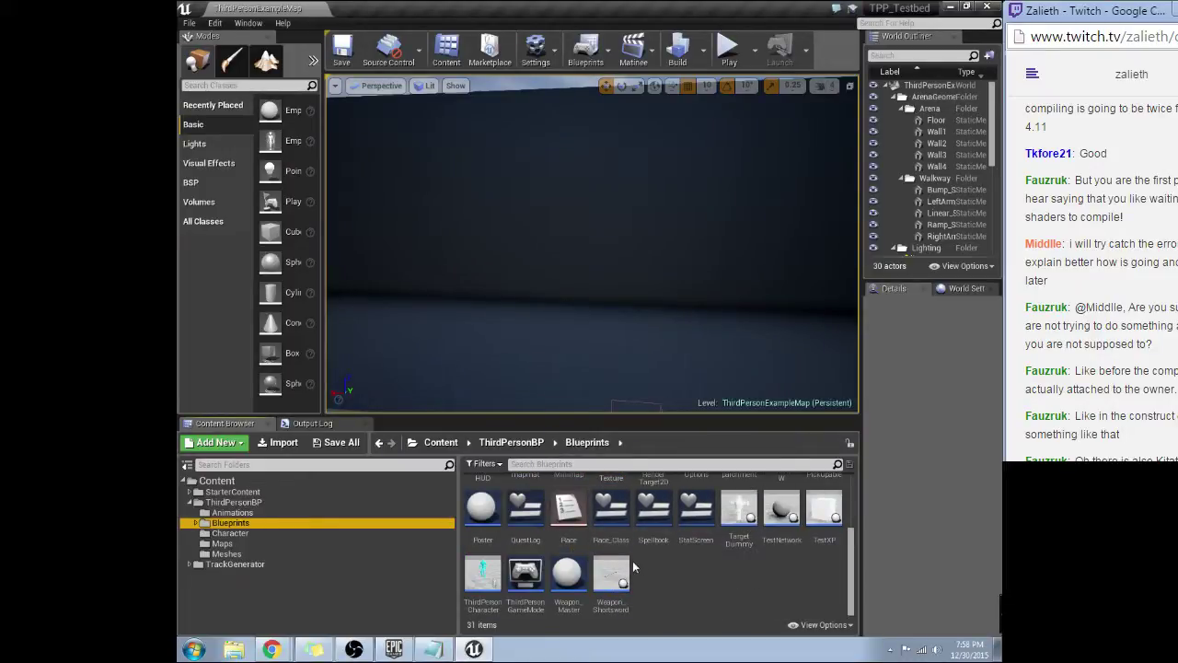
Step: Create a new Actor Blueprint Class named WallClimb and open it for editing
{"action": "right_click", "coordinate": [662, 581]}
{"action": "left_click", "coordinate": [716, 371]}
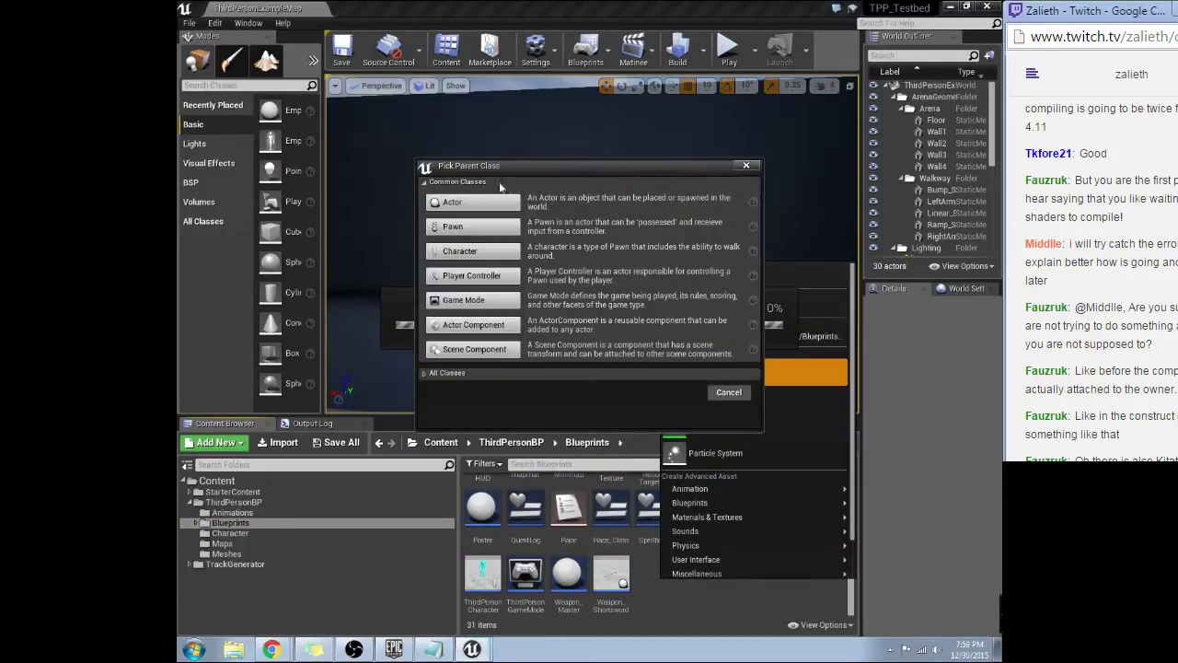
{"action": "left_click", "coordinate": [487, 200]}
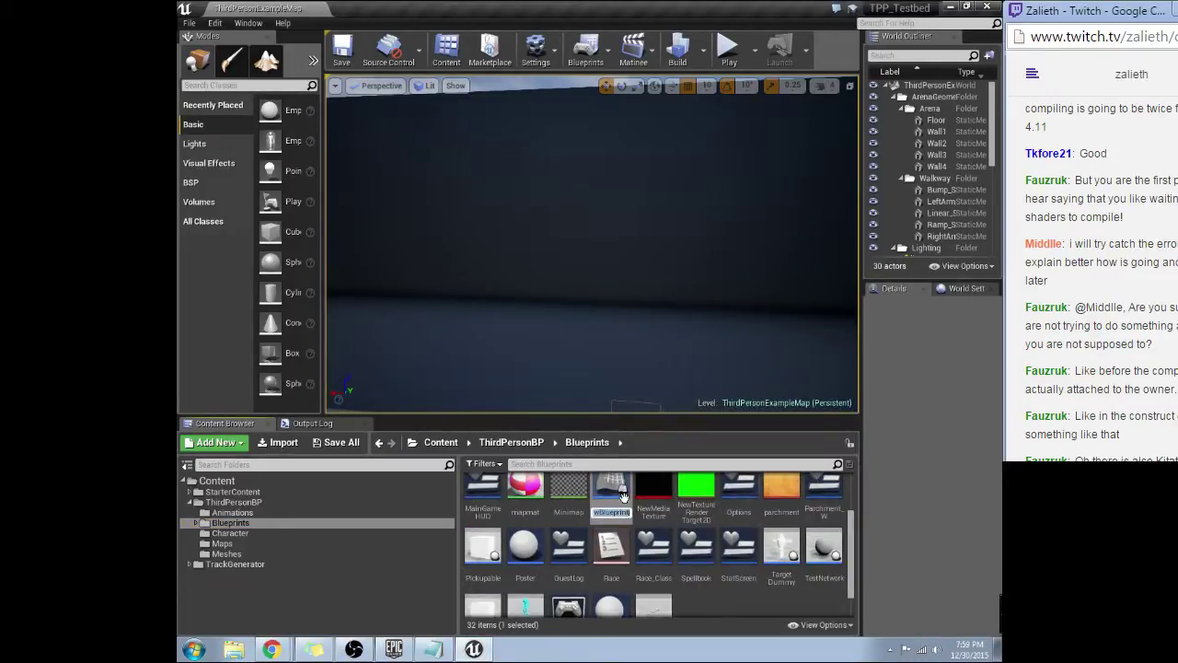
{"action": "type", "text": "WallClimb"}
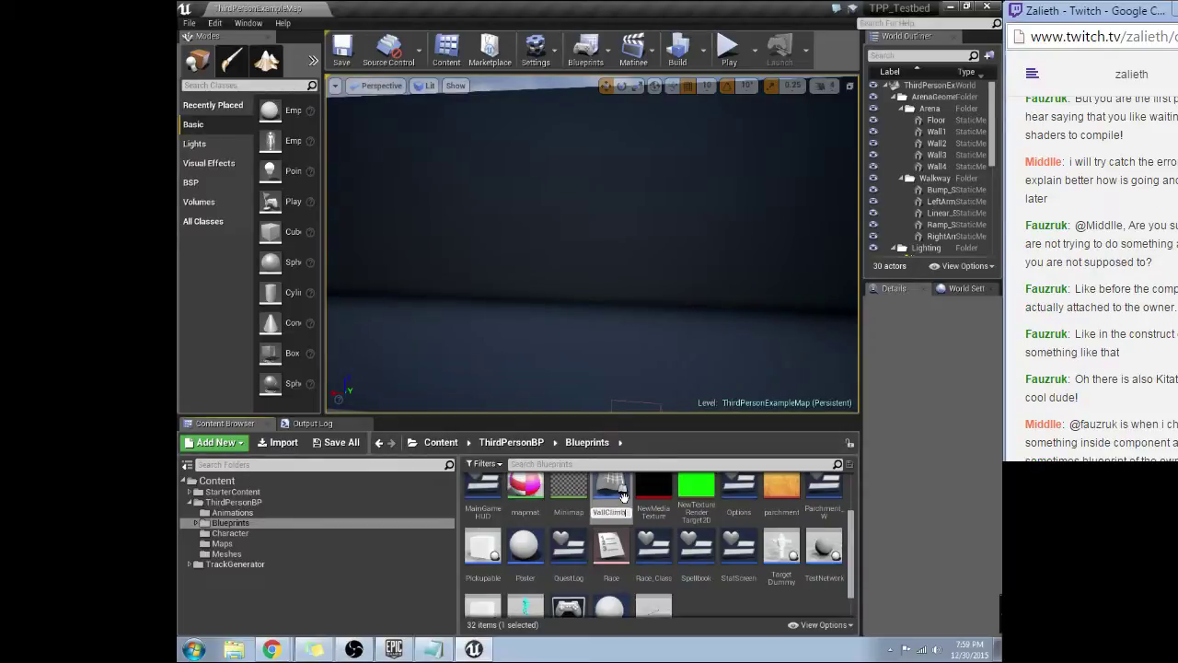
{"action": "key", "text": "Return"}
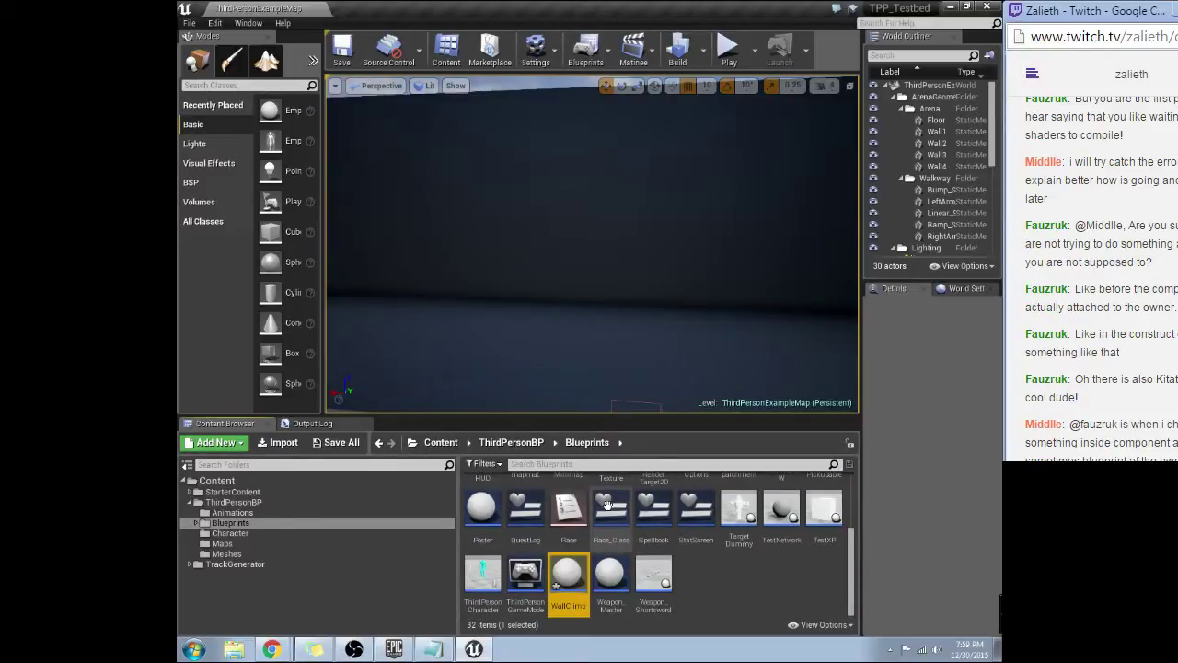
{"action": "double_click", "coordinate": [571, 578]}
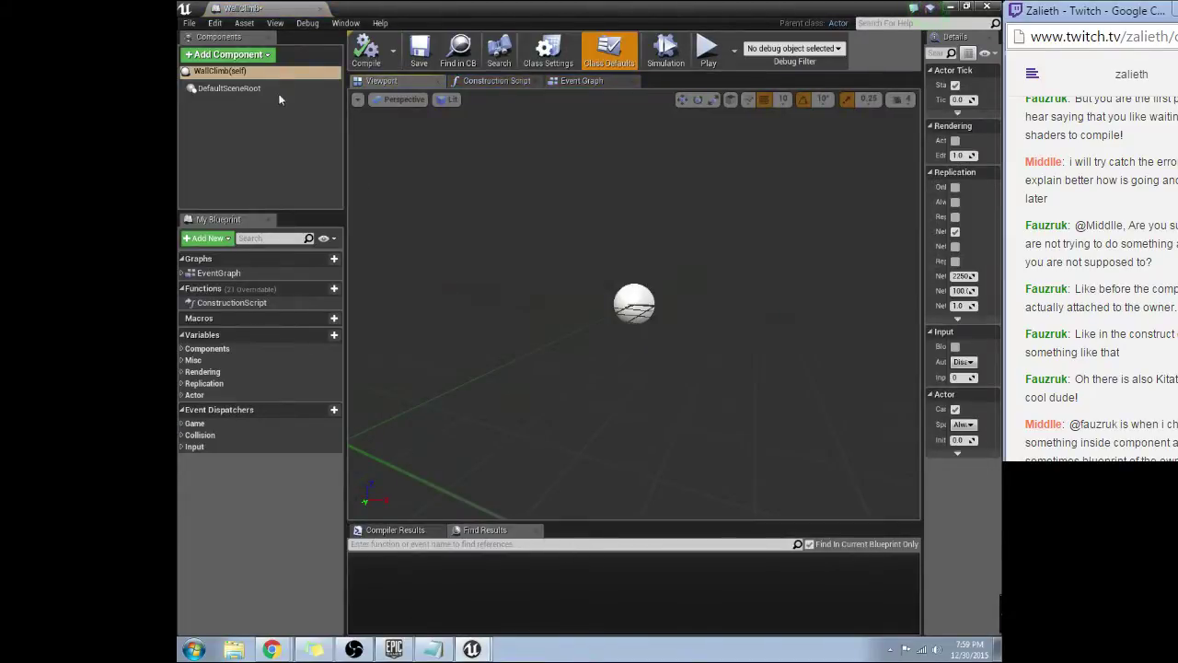
Step: Add a Cube component to WallClimb and scale it into a large flat wall
{"action": "left_click", "coordinate": [228, 54]}
{"action": "left_click", "coordinate": [239, 195]}
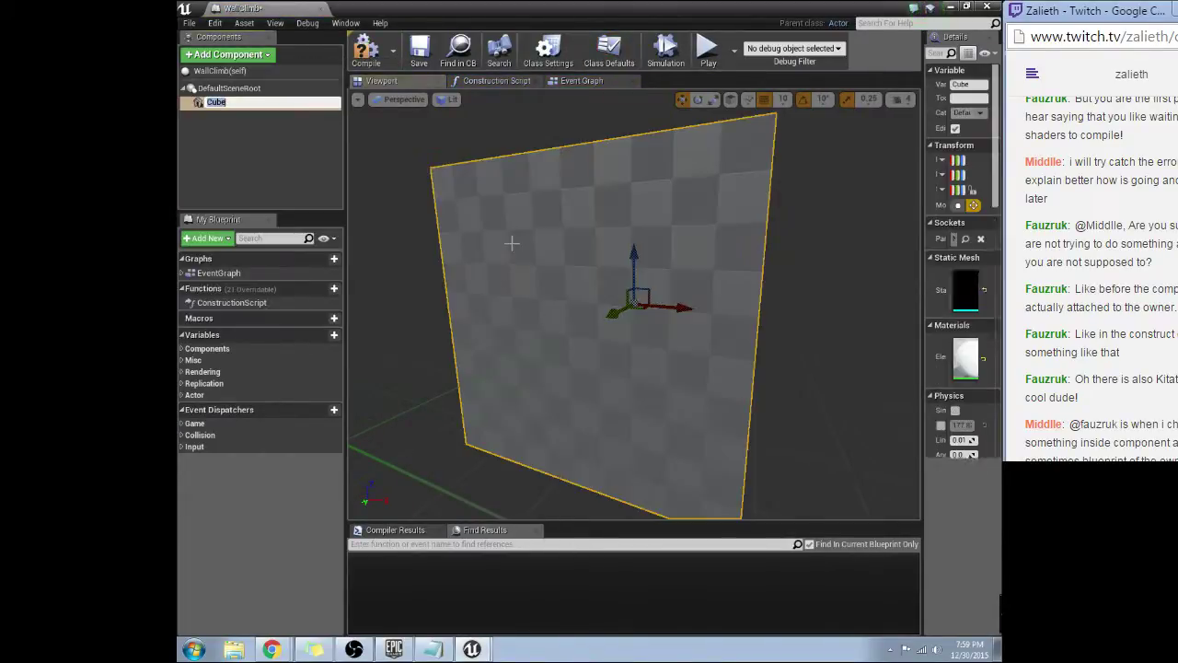
{"action": "key", "text": "Return"}
{"action": "key", "text": "f"}
{"action": "key", "text": "e"}
{"action": "key", "text": "r"}
{"action": "left_click_drag", "start_coordinate": [621, 296], "coordinate": [624, 368]}
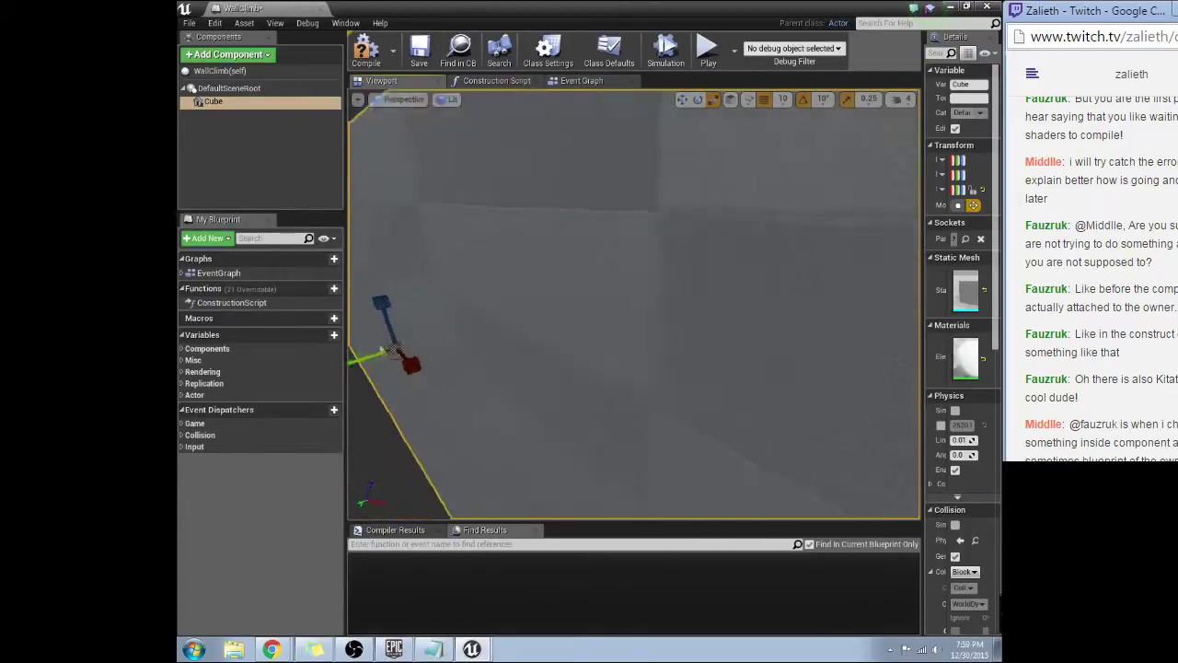